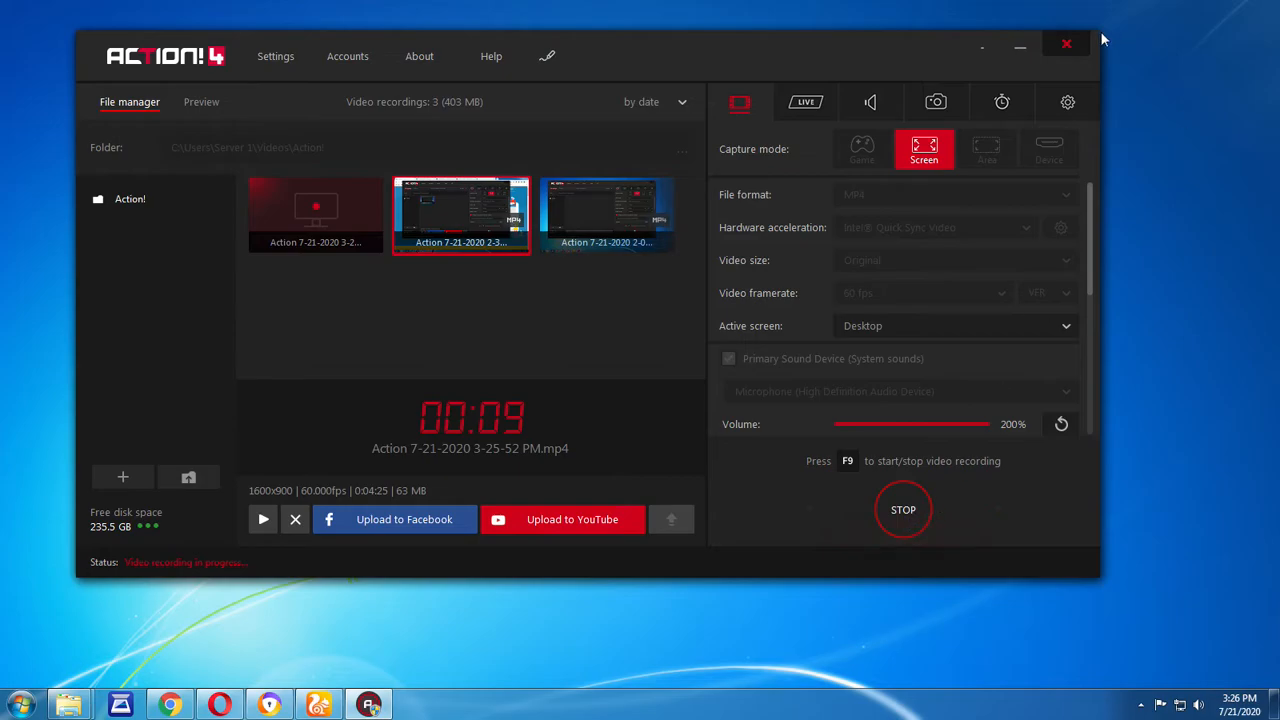
Switch to Chrome and log in to Schoology with the teacher's e-mail address and the account password
{"action": "left_click", "coordinate": [977, 50]}
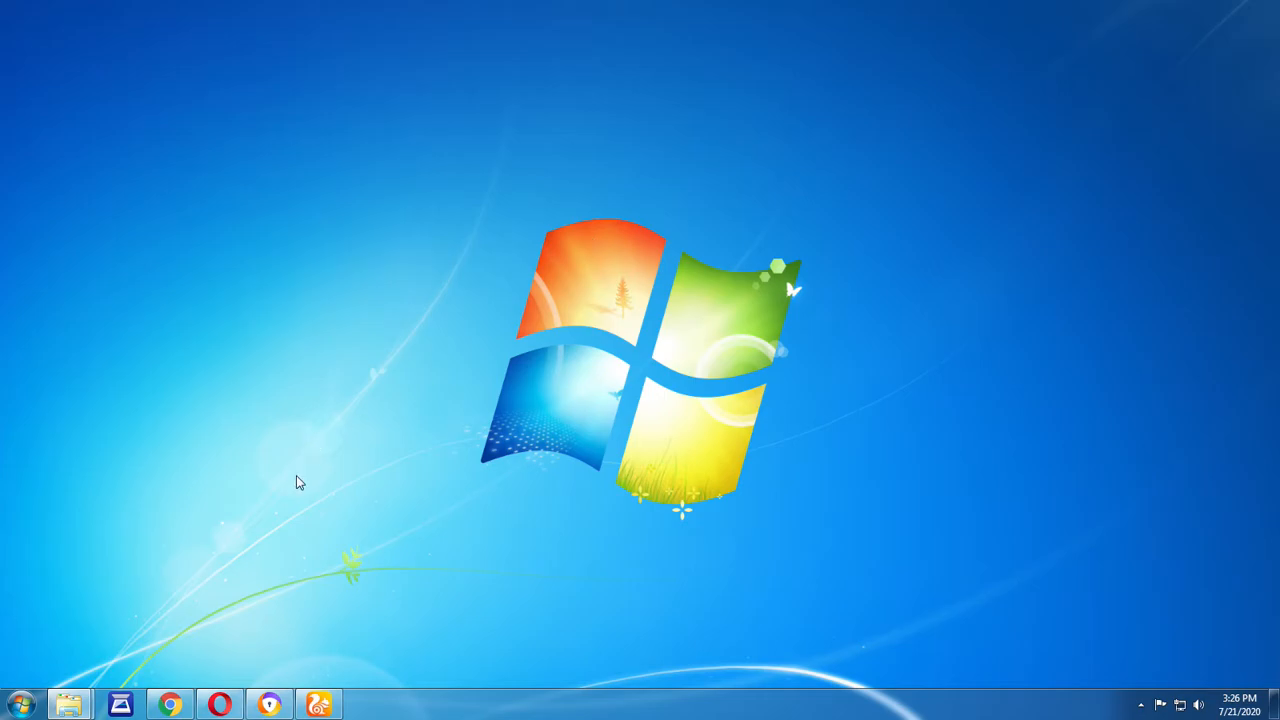
{"action": "left_click", "coordinate": [170, 705]}
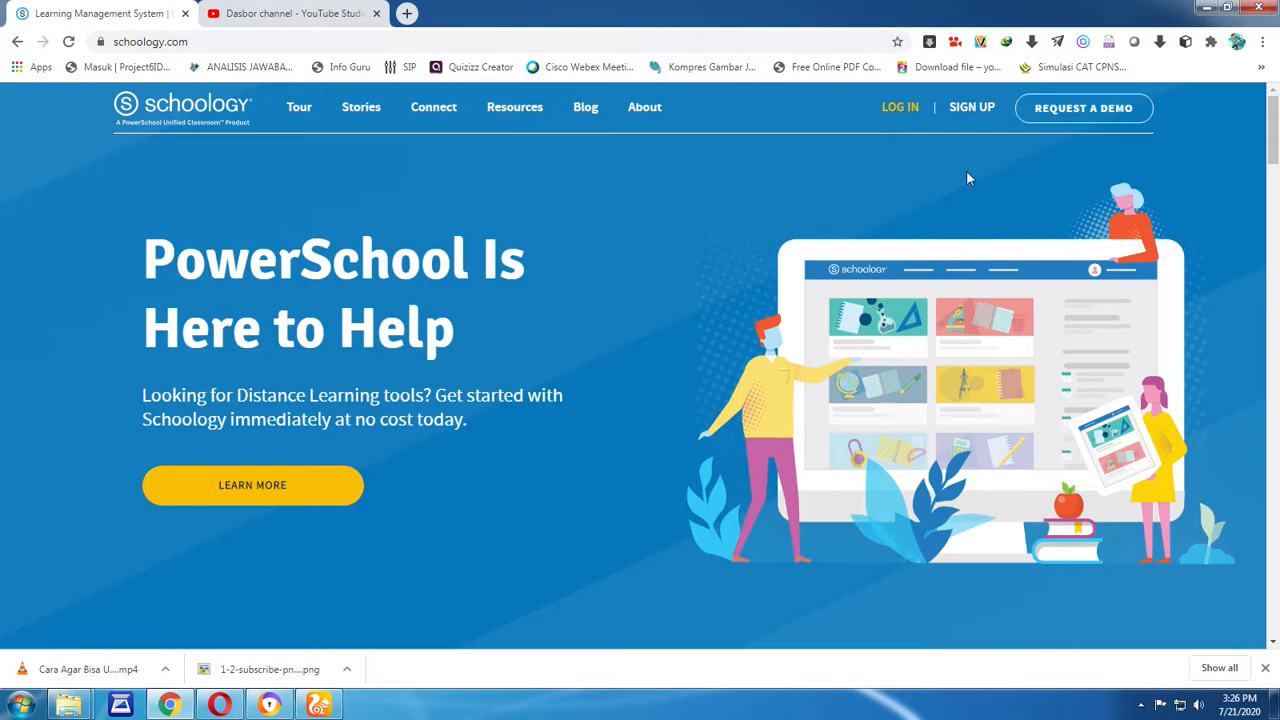
{"action": "left_click", "coordinate": [900, 107]}
{"action": "left_click", "coordinate": [596, 253]}
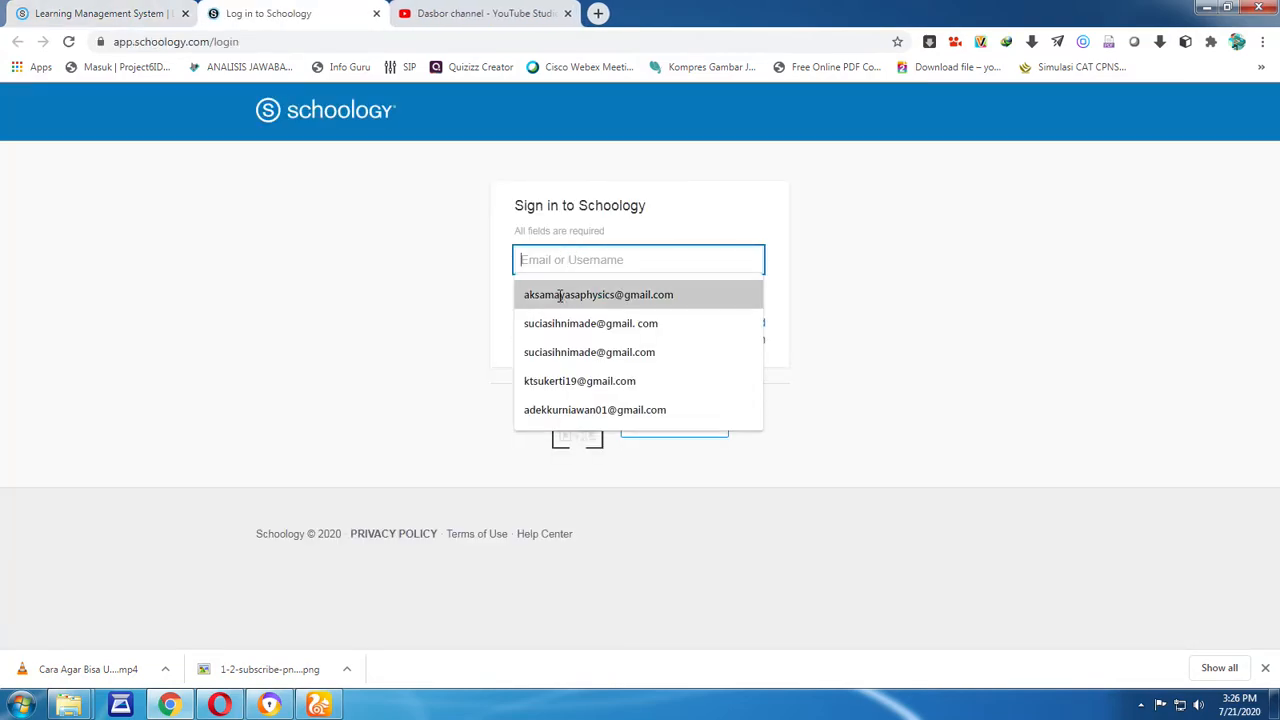
{"action": "left_click", "coordinate": [520, 295]}
{"action": "left_click", "coordinate": [557, 298]}
{"action": "type", "text": "a•••••••"}
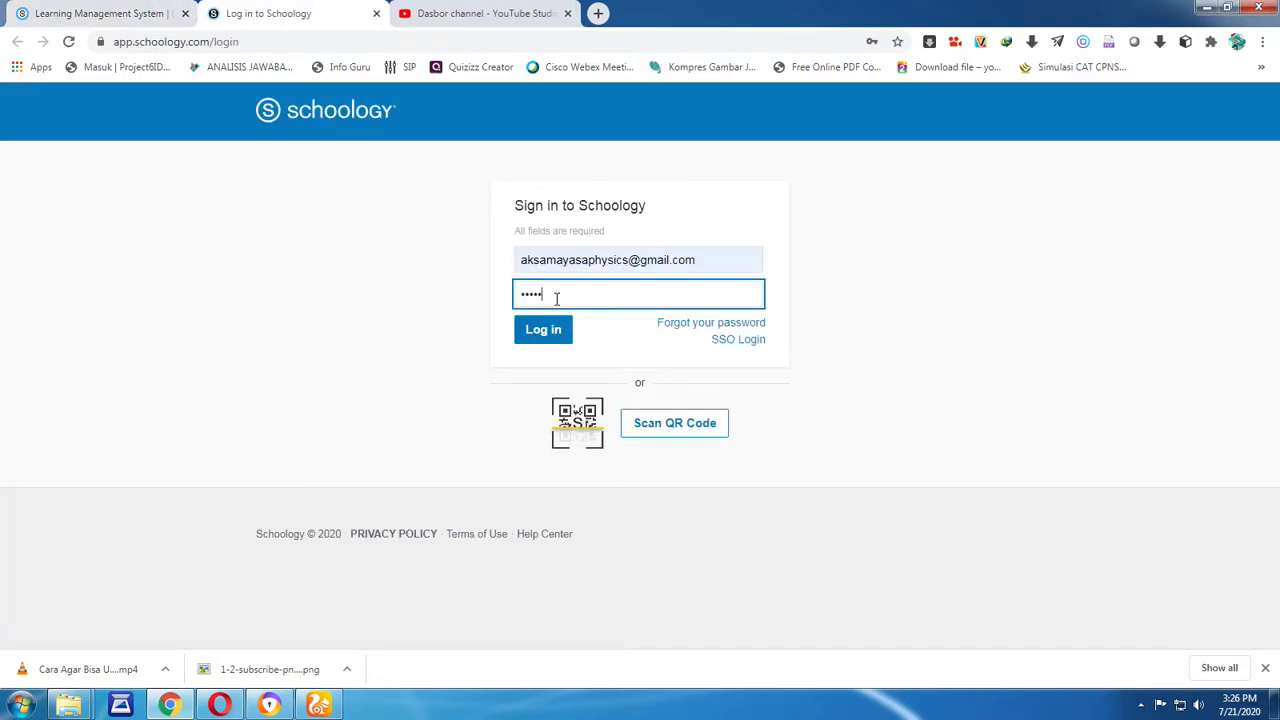
{"action": "key", "text": "Return"}
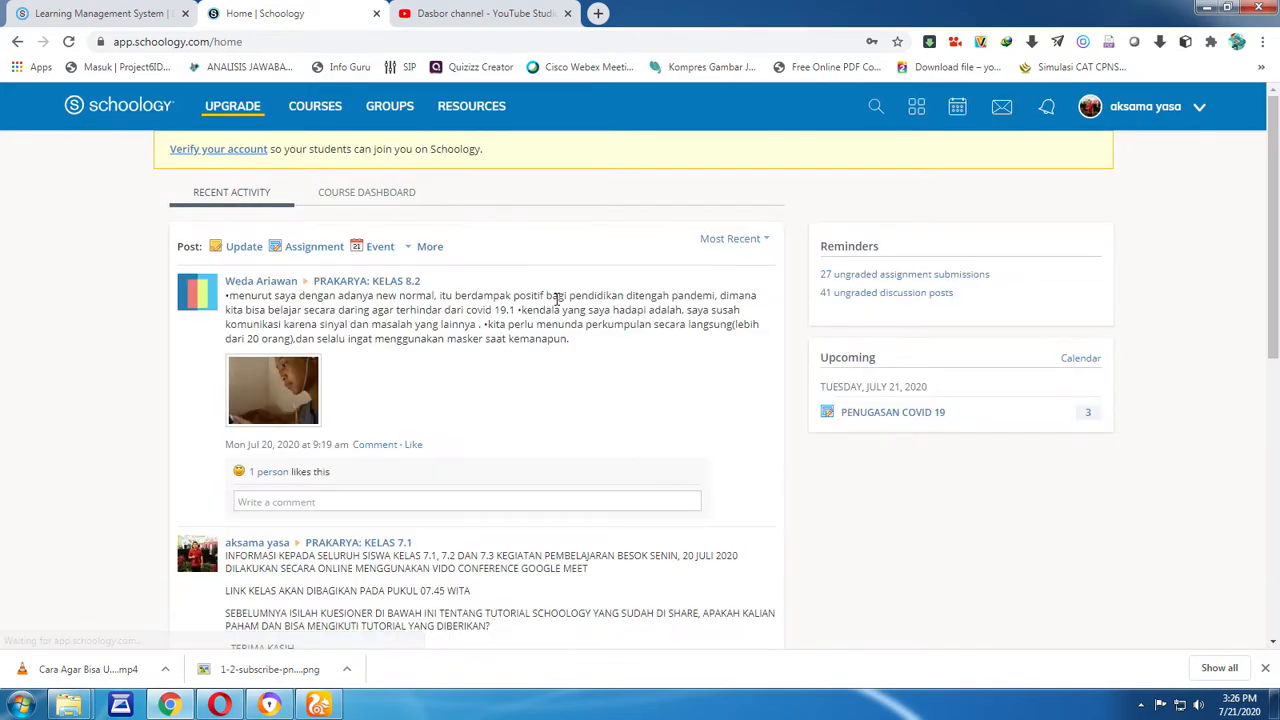
Open the IPS KELAS 7A2 course and start a new assignment in its materials
{"action": "left_click", "coordinate": [312, 110]}
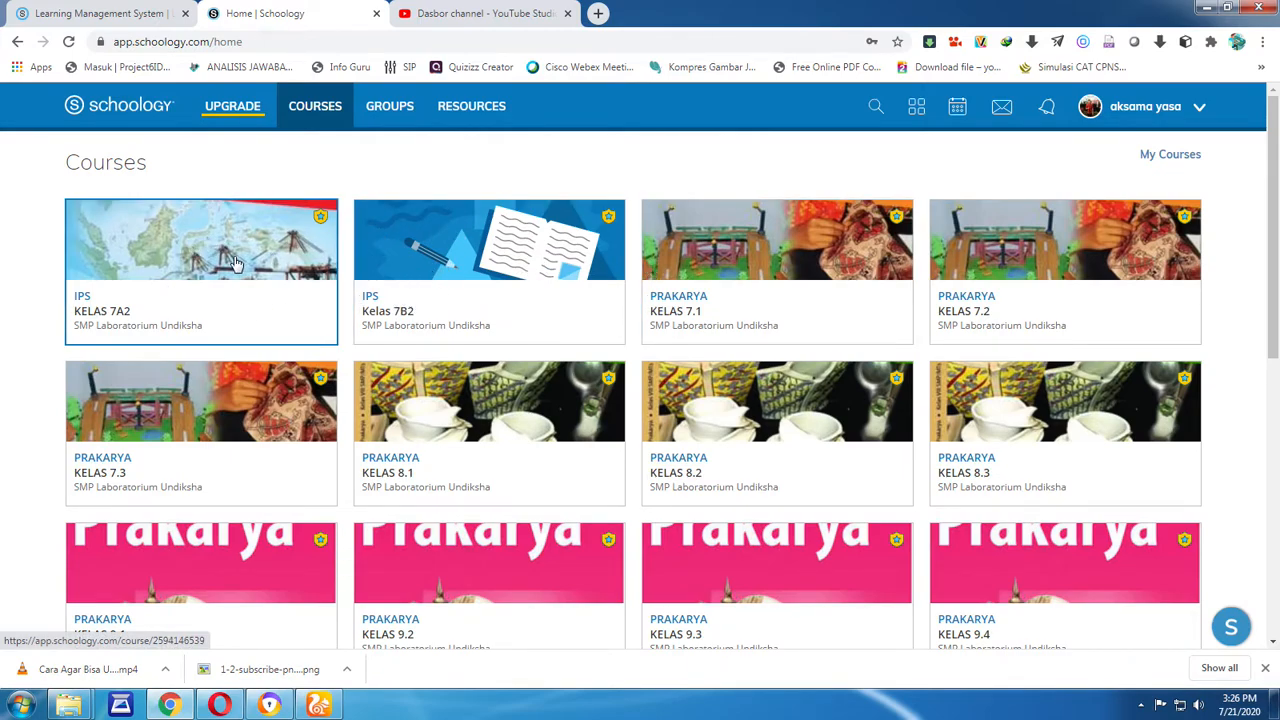
{"action": "left_click", "coordinate": [204, 266]}
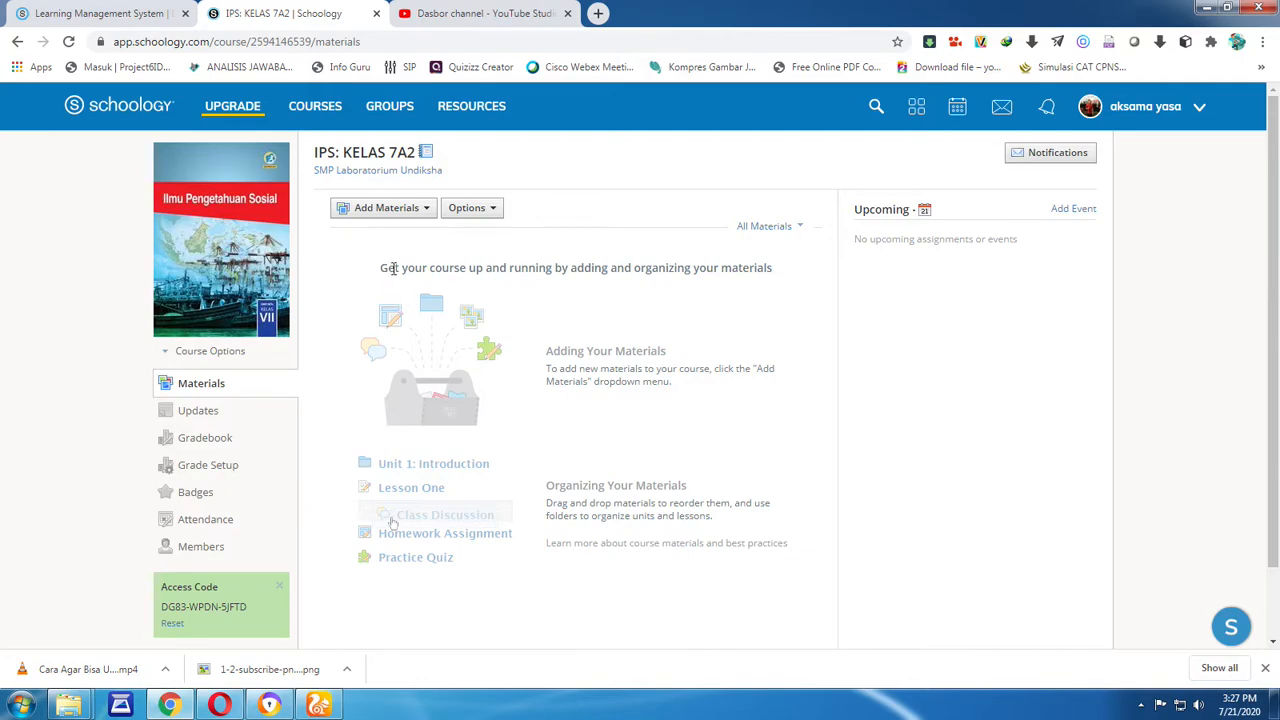
{"action": "left_click", "coordinate": [375, 212]}
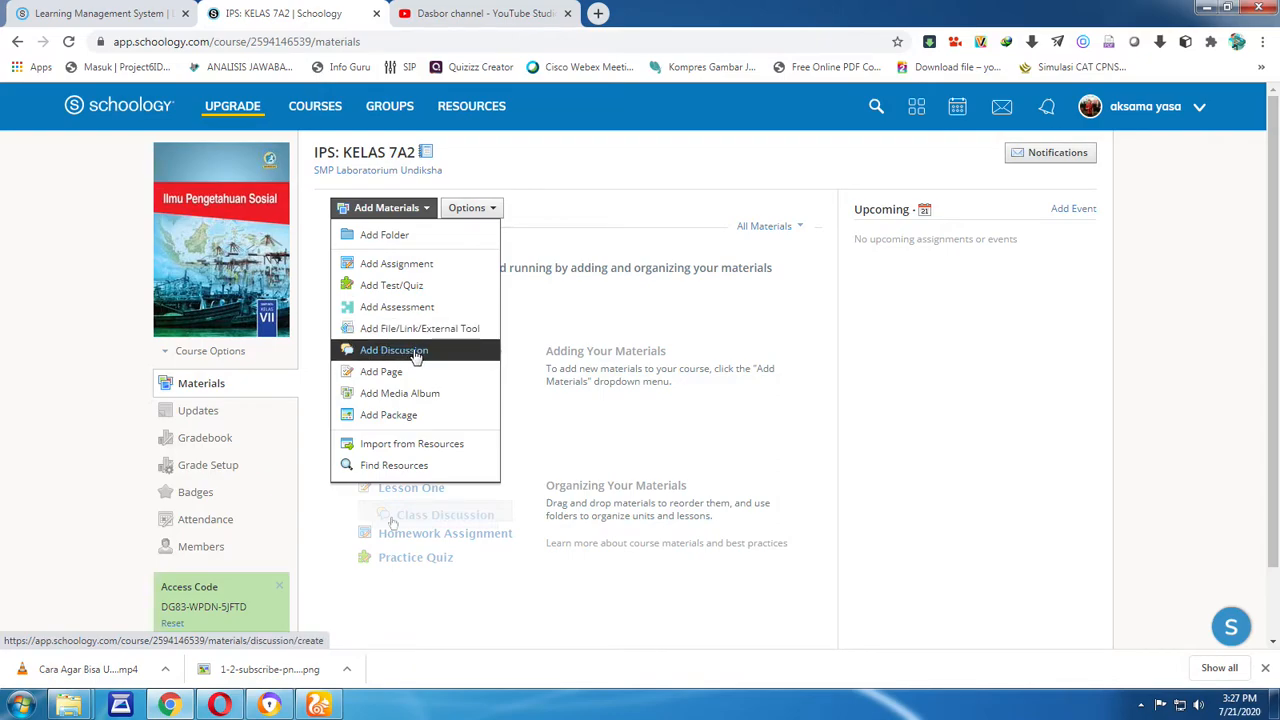
{"action": "left_click", "coordinate": [399, 266]}
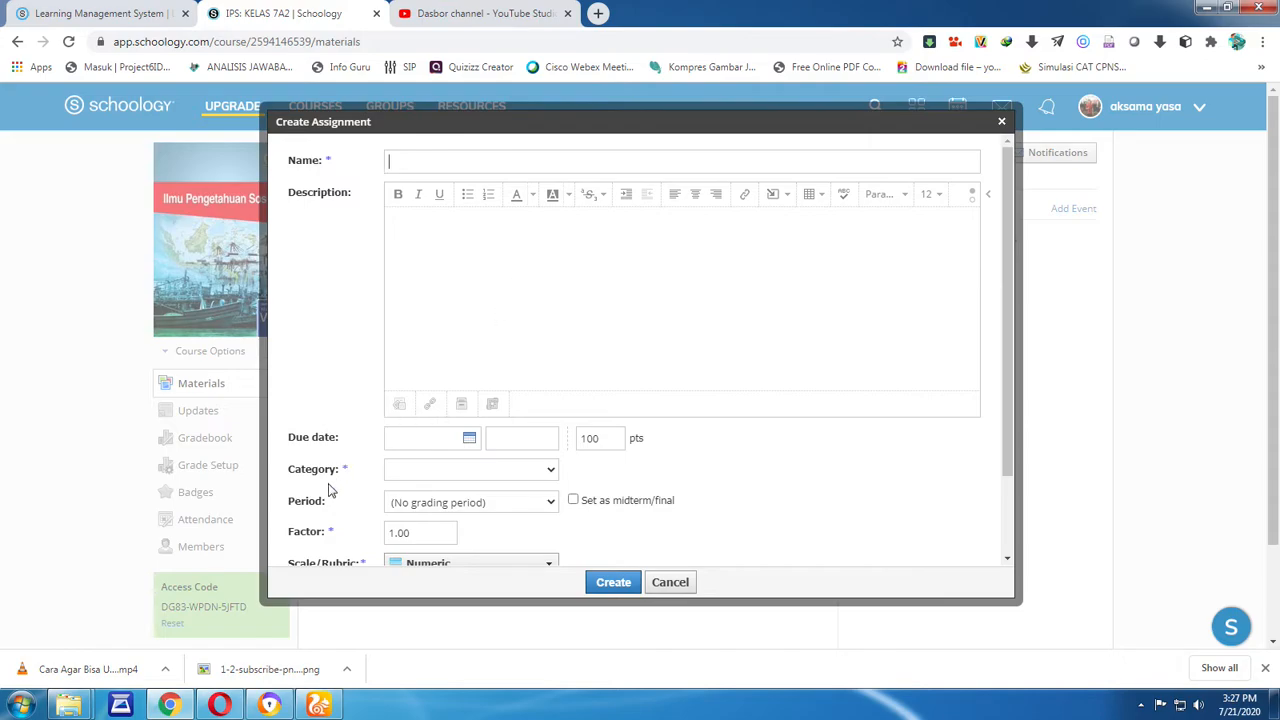
{"action": "scroll", "coordinate": [380, 483], "scroll_direction": "down", "scroll_amount": 2}
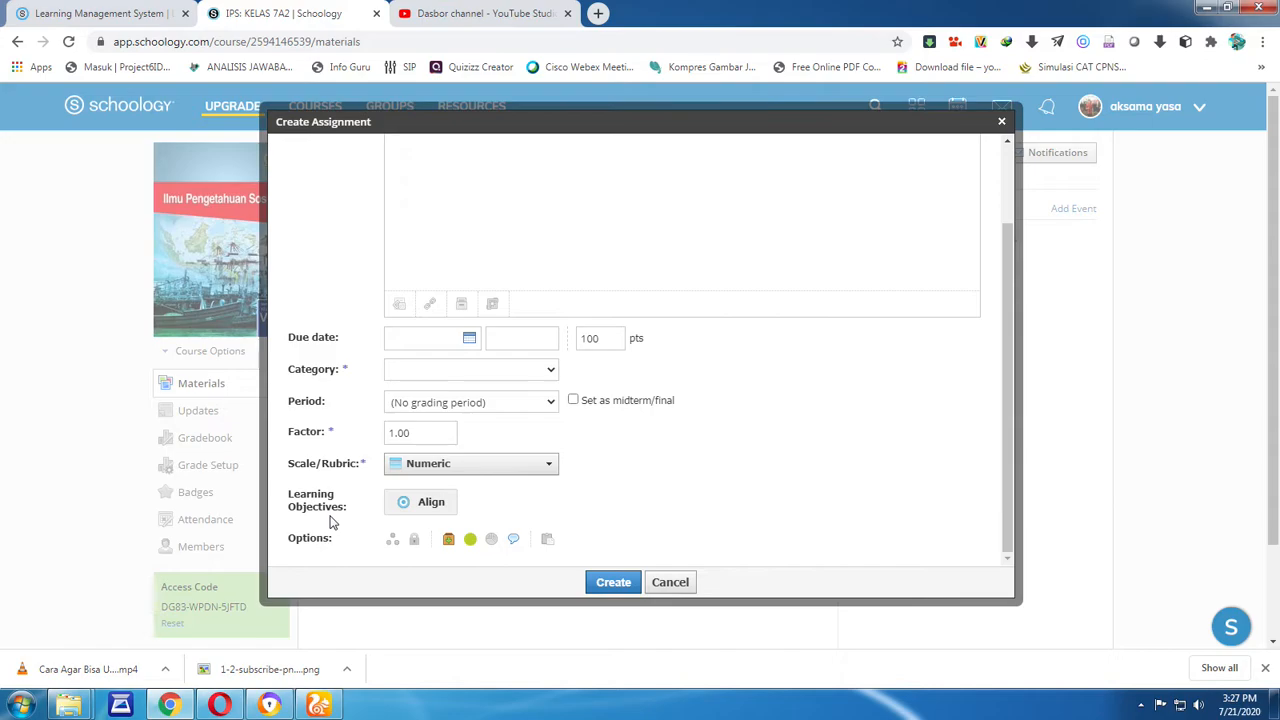
{"action": "scroll", "coordinate": [645, 413], "scroll_direction": "up", "scroll_amount": 2}
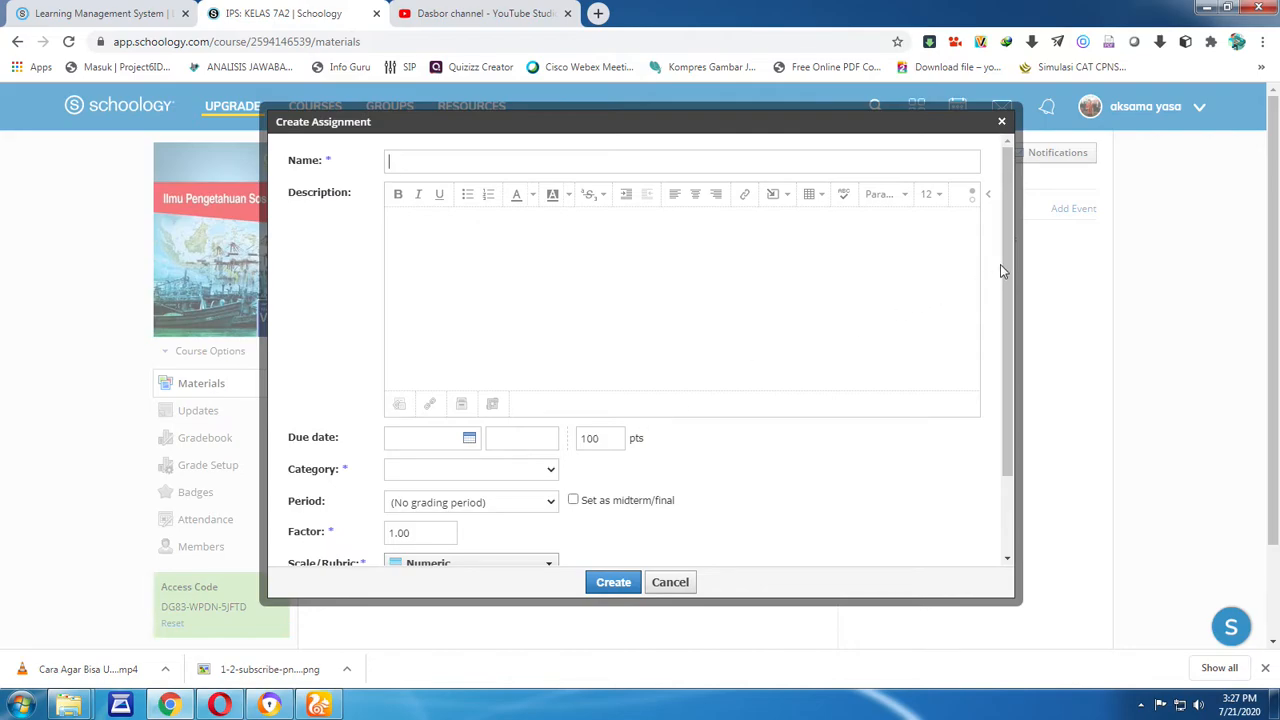
Name the assignment "LKS01 - KERAJINAN" and begin its description with "Berikut Penugasan Siswa Pertemuan Pertama"
{"action": "left_click", "coordinate": [408, 161]}
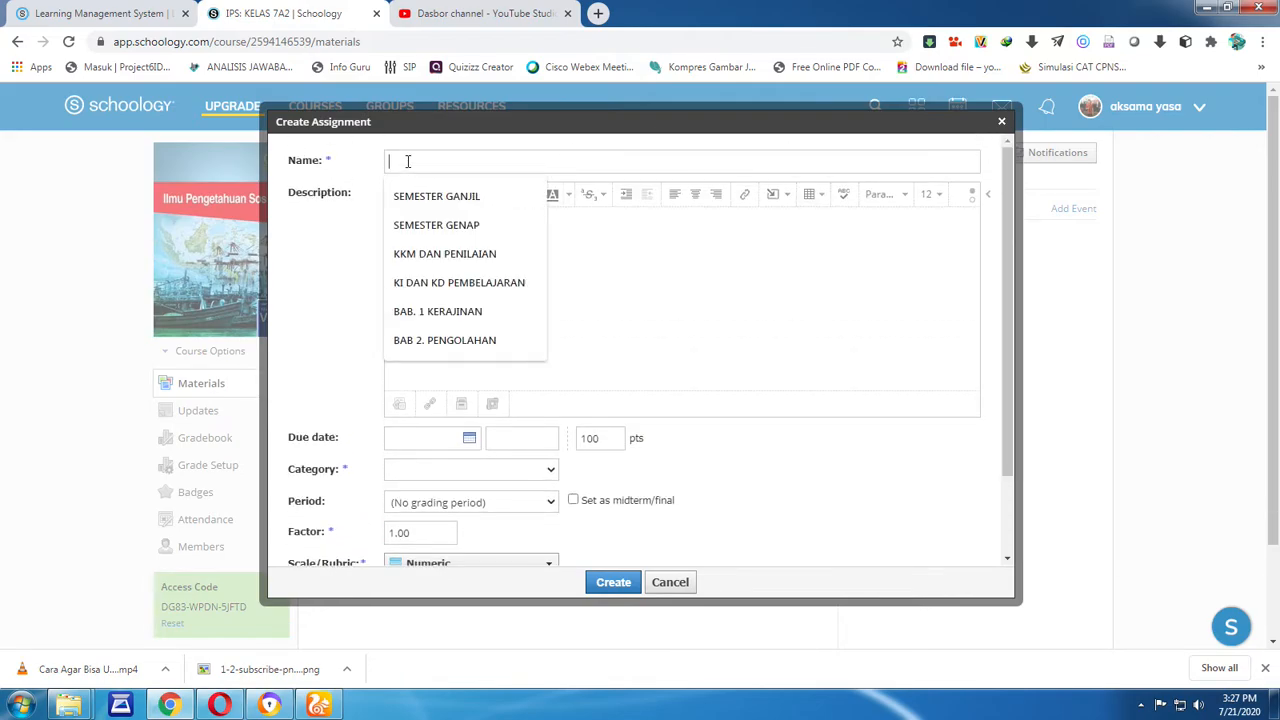
{"action": "type", "text": "p"}
{"action": "key", "text": "BackSpace"}
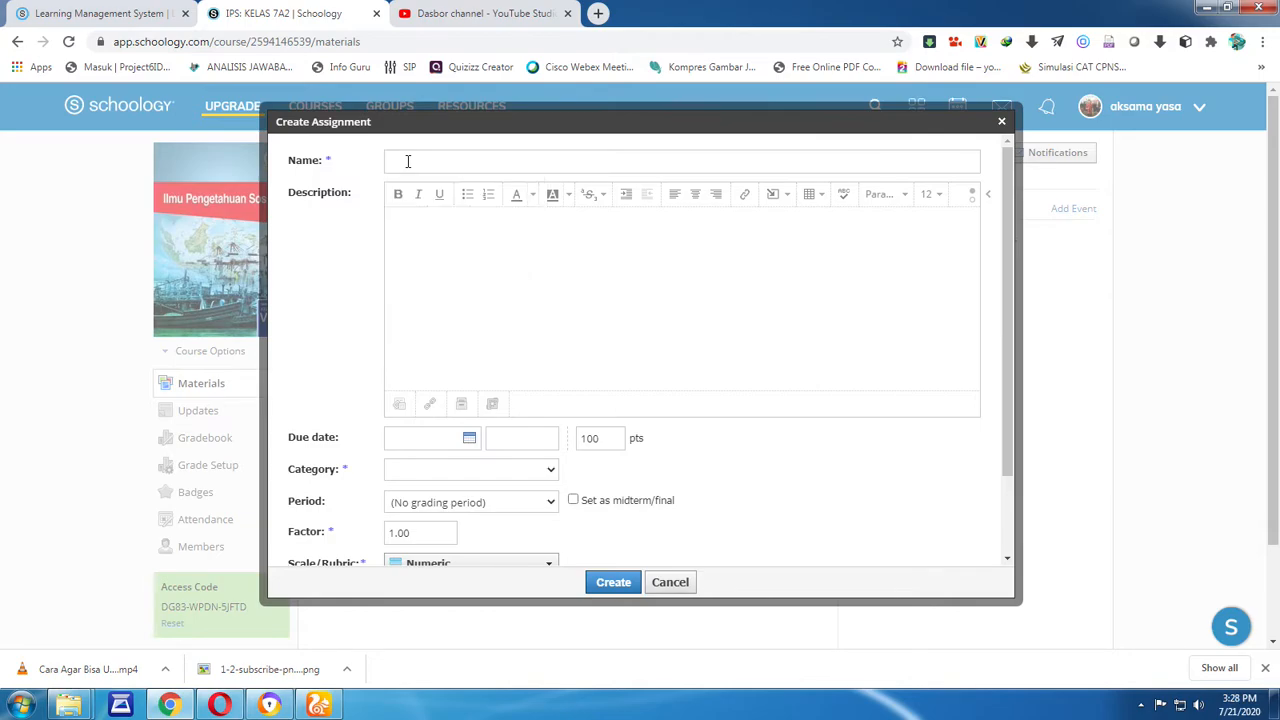
{"action": "type", "text": "LKS01 - KERAJINAN"}
{"action": "left_click", "coordinate": [406, 225]}
{"action": "type", "text": "Ber"}
{"action": "type", "text": "ikut Penugasan Siswa Pertemuan Pertama"}
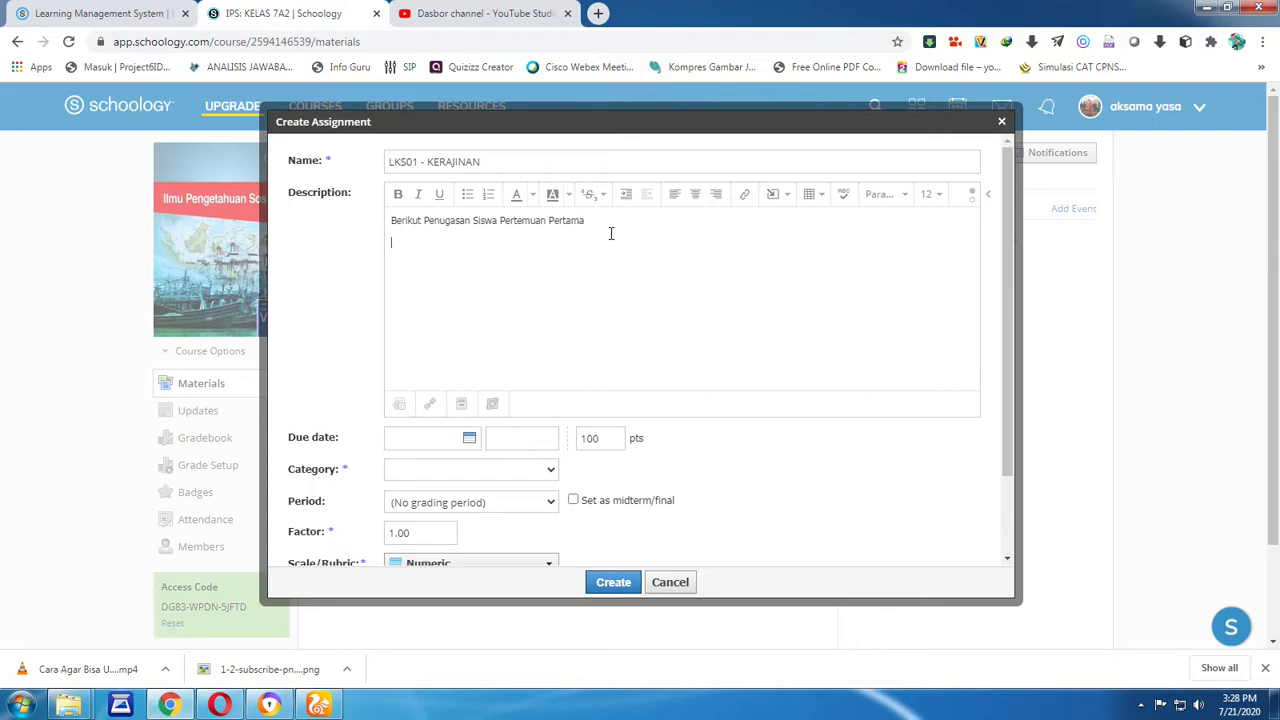
Add the line "Soal:" to the description, followed by a numbered list whose first question is "jelaskan pengertian Kerajinan ?"
{"action": "key", "text": "Return"}
{"action": "type", "text": "Soal"}
{"action": "left_click", "coordinate": [490, 198]}
{"action": "type", "text": "Berasa"}
{"action": "key", "text": "BackSpace"}
{"action": "key", "text": "BackSpace"}
{"action": "key", "text": "BackSpace"}
{"action": "key", "text": "BackSpace"}
{"action": "key", "text": "BackSpace"}
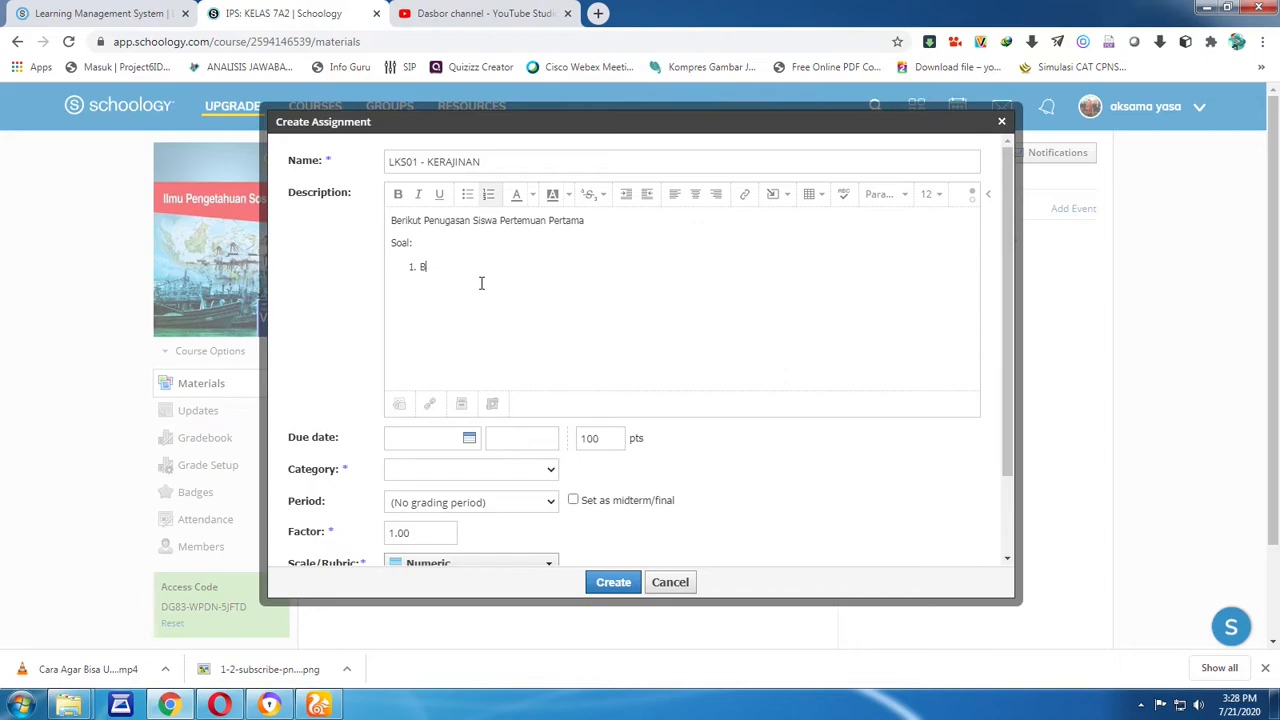
{"action": "key", "text": "BackSpace"}
{"action": "type", "text": "Pengertian Kerajinan ?"}
{"action": "left_click", "coordinate": [420, 267]}
{"action": "type", "text": "Jelaskan"}
{"action": "key", "text": "Delete"}
{"action": "type", "text": "p"}
Add "Sebutkan jenis-jenis kerajinan ?" as the second question in the numbered list
{"action": "left_click", "coordinate": [571, 269]}
{"action": "key", "text": "Return"}
{"action": "type", "text": "Jenis-"}
{"action": "key", "text": "BackSpace"}
{"action": "key", "text": "BackSpace"}
{"action": "key", "text": "BackSpace"}
{"action": "key", "text": "BackSpace"}
{"action": "key", "text": "BackSpace"}
{"action": "key", "text": "BackSpace"}
{"action": "type", "text": "Sebutkan jenis-jenis kerajinan ?"}
{"action": "key", "text": "Return"}
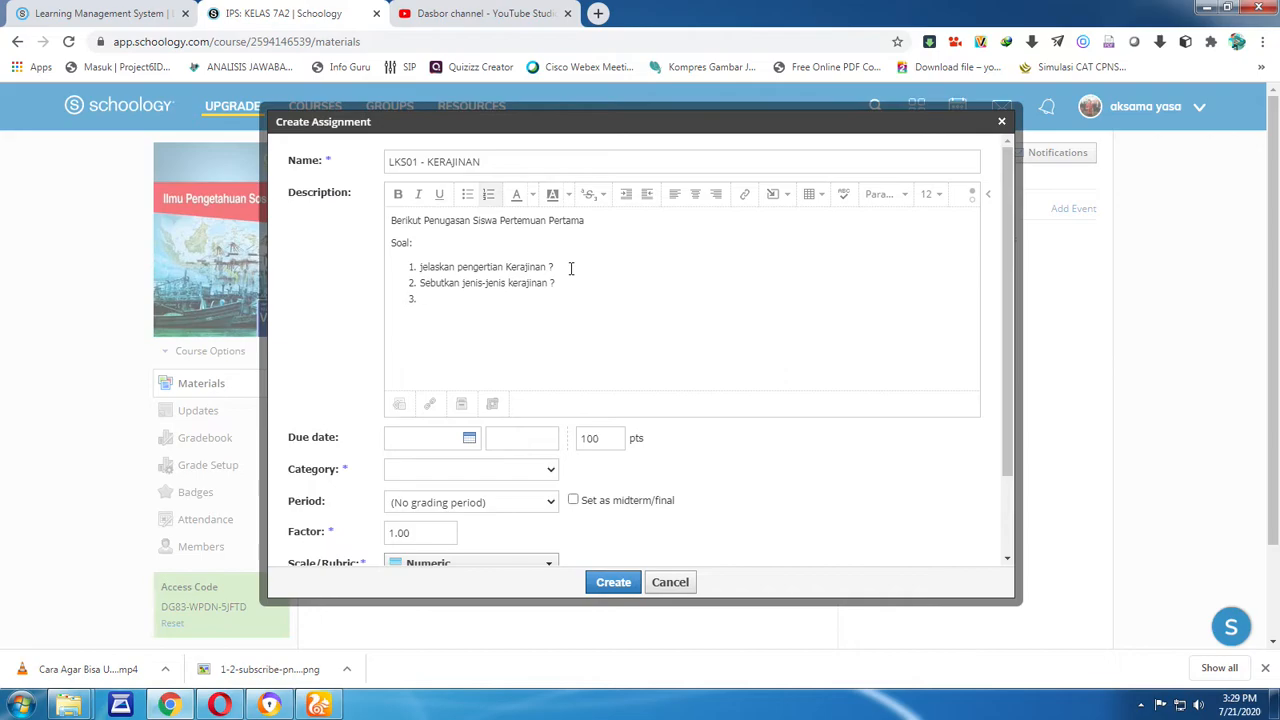
Add questions 3 to 5, "Sebutjkan jenis-jenis bahan kerajinan!", "perhatika gambar berikut ini !" and "Perhatikan video berikut !", and end questions 1 and 2 with "!"
{"action": "type", "text": "Sebutjkan jenis-jenis bahan kerajinan!"}
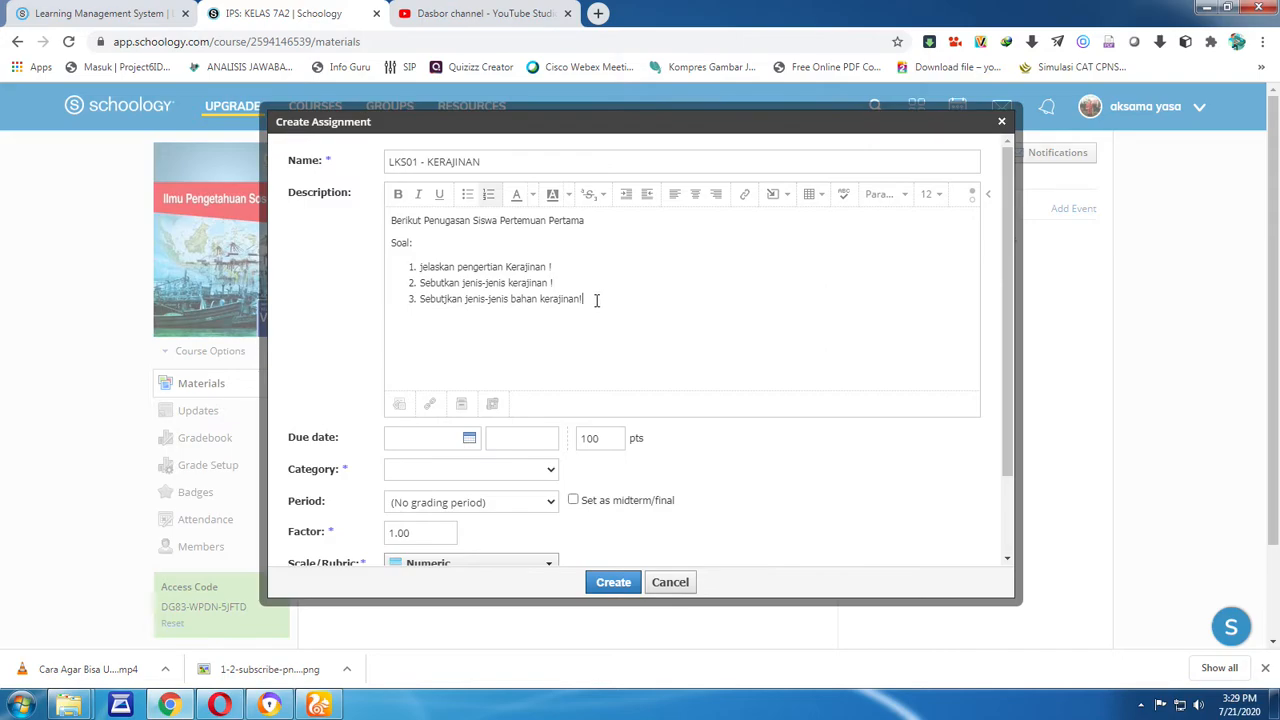
{"action": "type", "text": "erhatika gambar berikut ini !"}
{"action": "key", "text": "Return"}
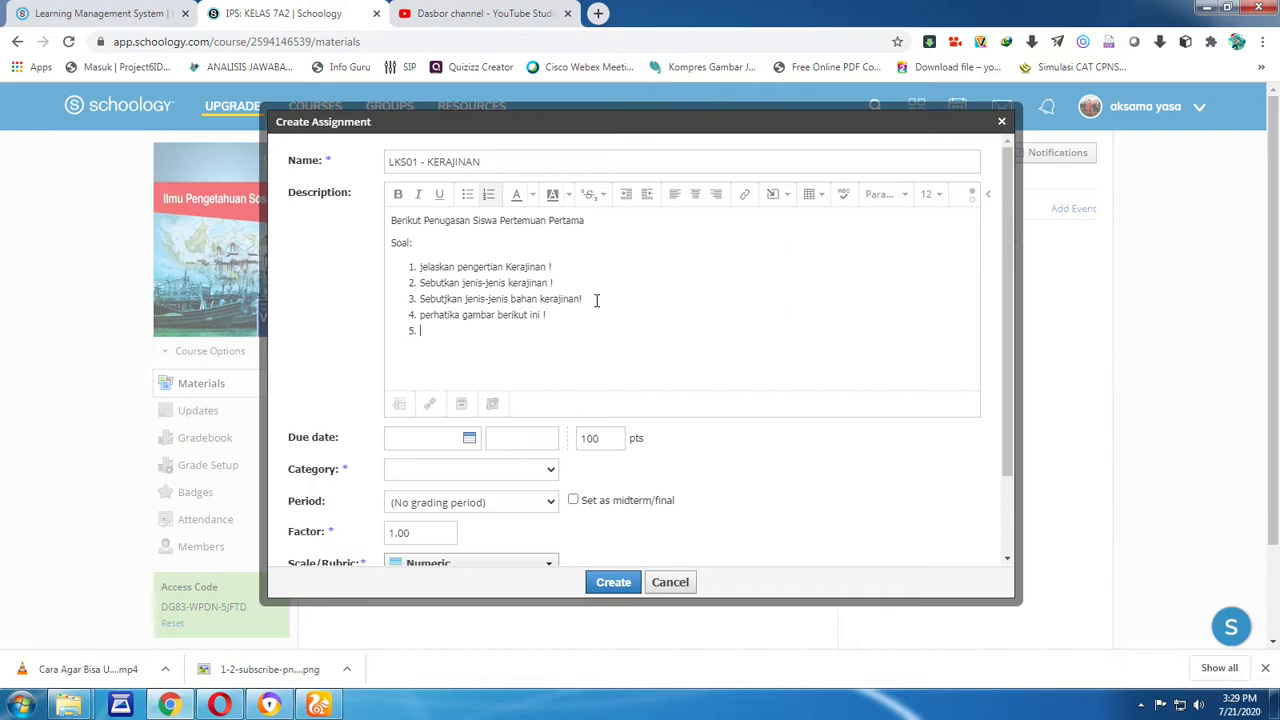
{"action": "type", "text": "Perhatikan video berikut !"}
{"action": "left_click", "coordinate": [562, 318]}
{"action": "key", "text": "Return"}
{"action": "left_click", "coordinate": [491, 201]}
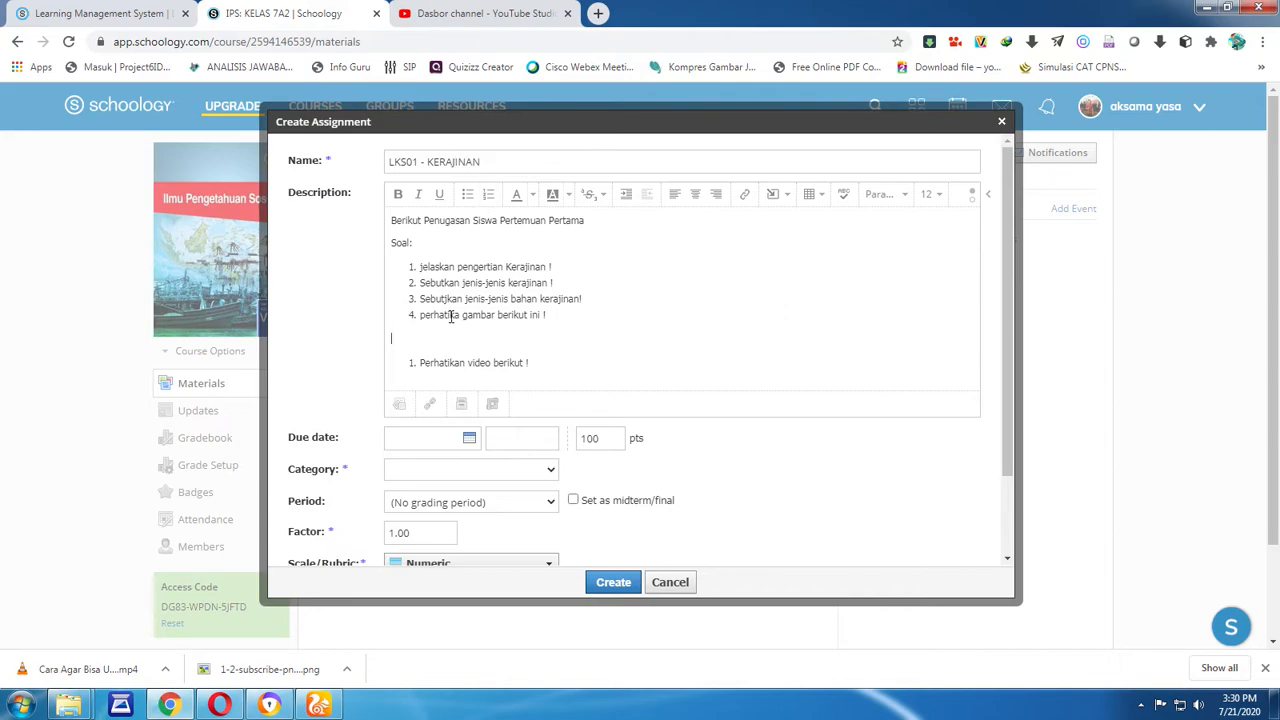
{"action": "key", "text": "BackSpace"}
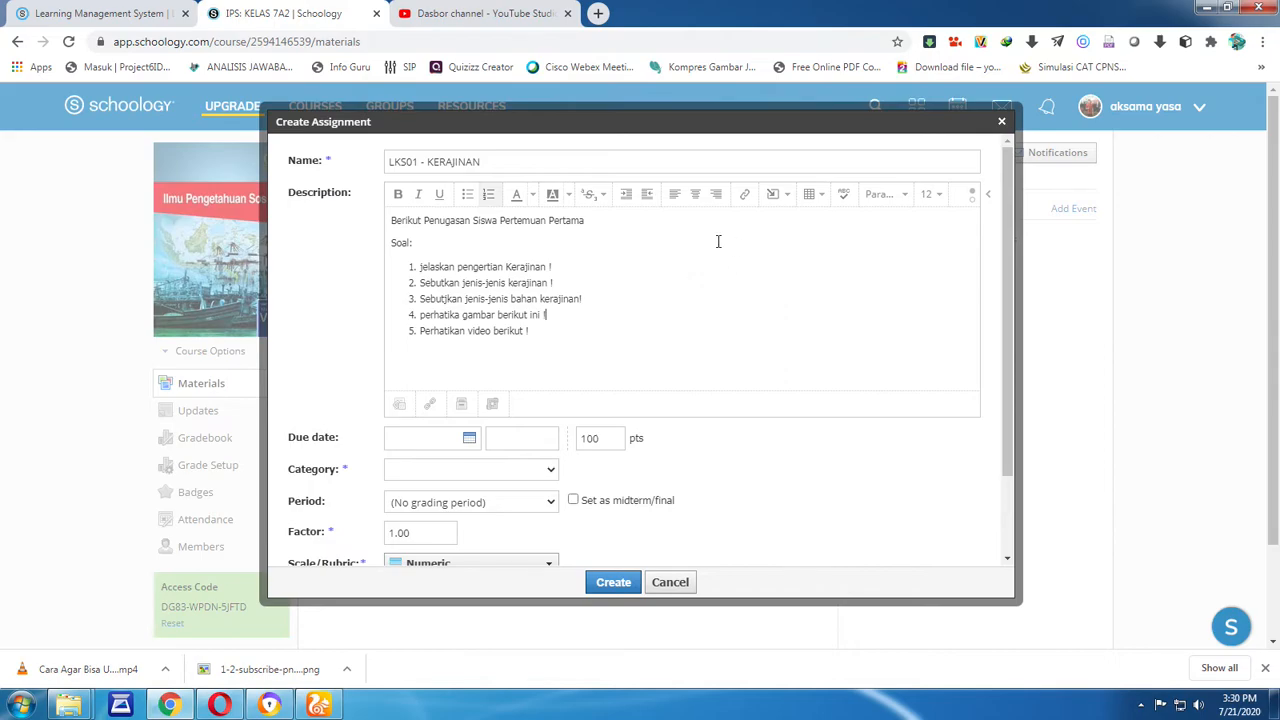
Insert the image download.jpg from the Downloads folder under question 4 and extend question 5 with "dengan cara klik link :"
{"action": "left_click", "coordinate": [785, 197]}
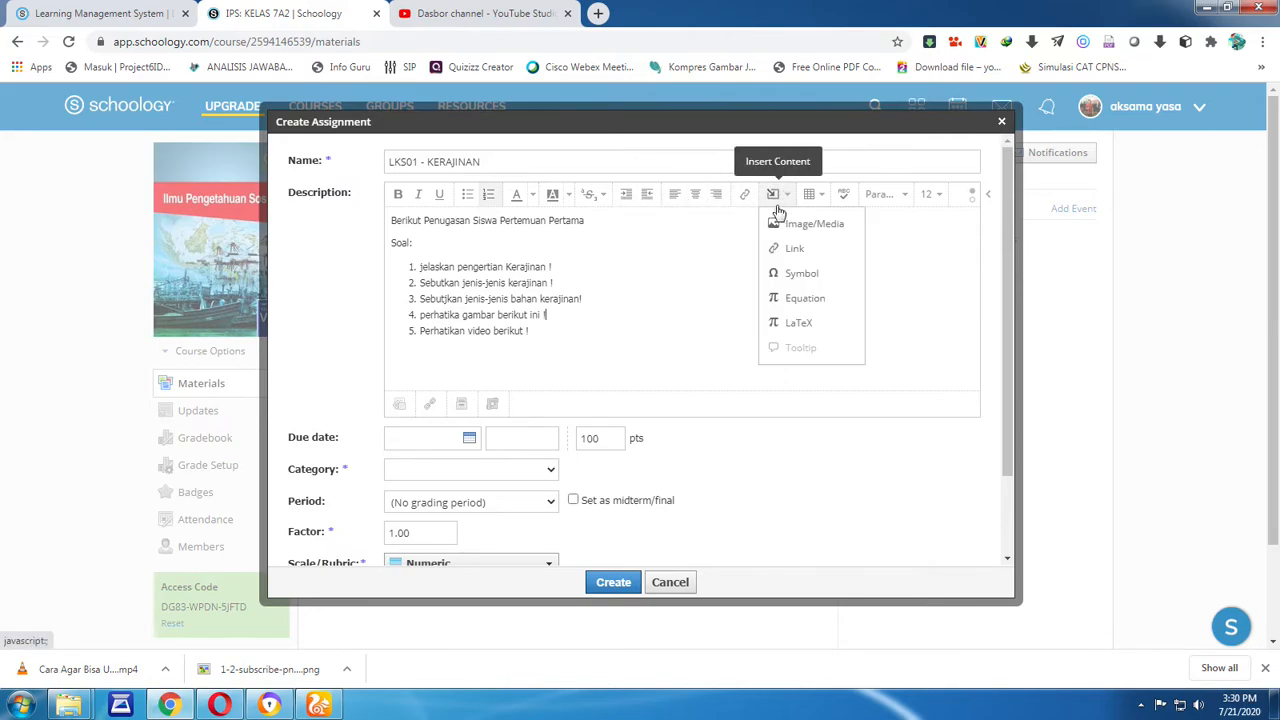
{"action": "left_click", "coordinate": [797, 228]}
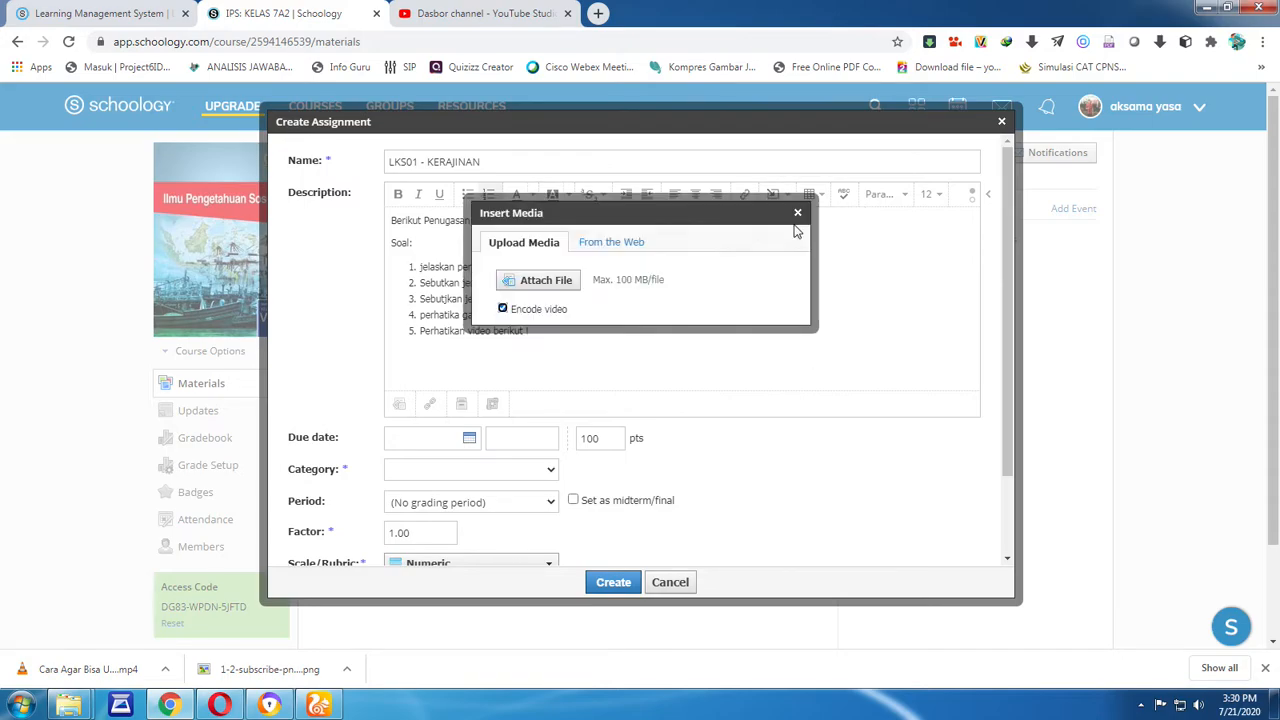
{"action": "left_click", "coordinate": [560, 285]}
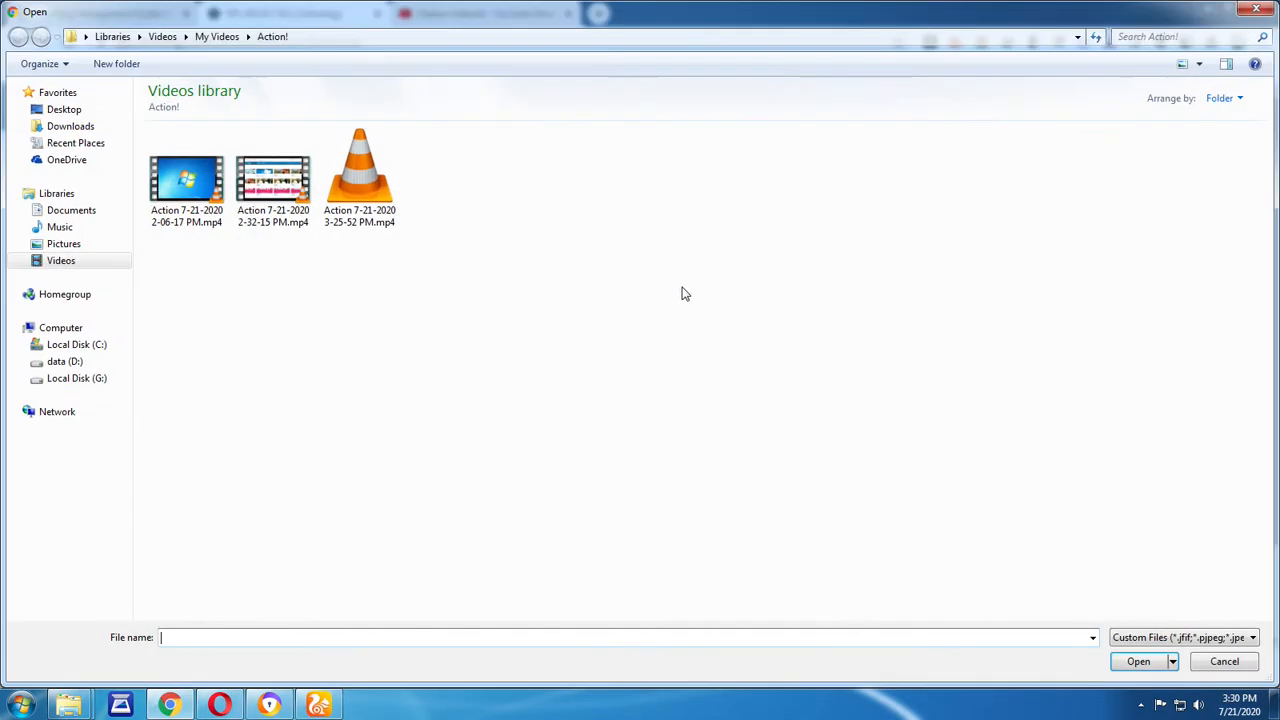
{"action": "left_click", "coordinate": [71, 130]}
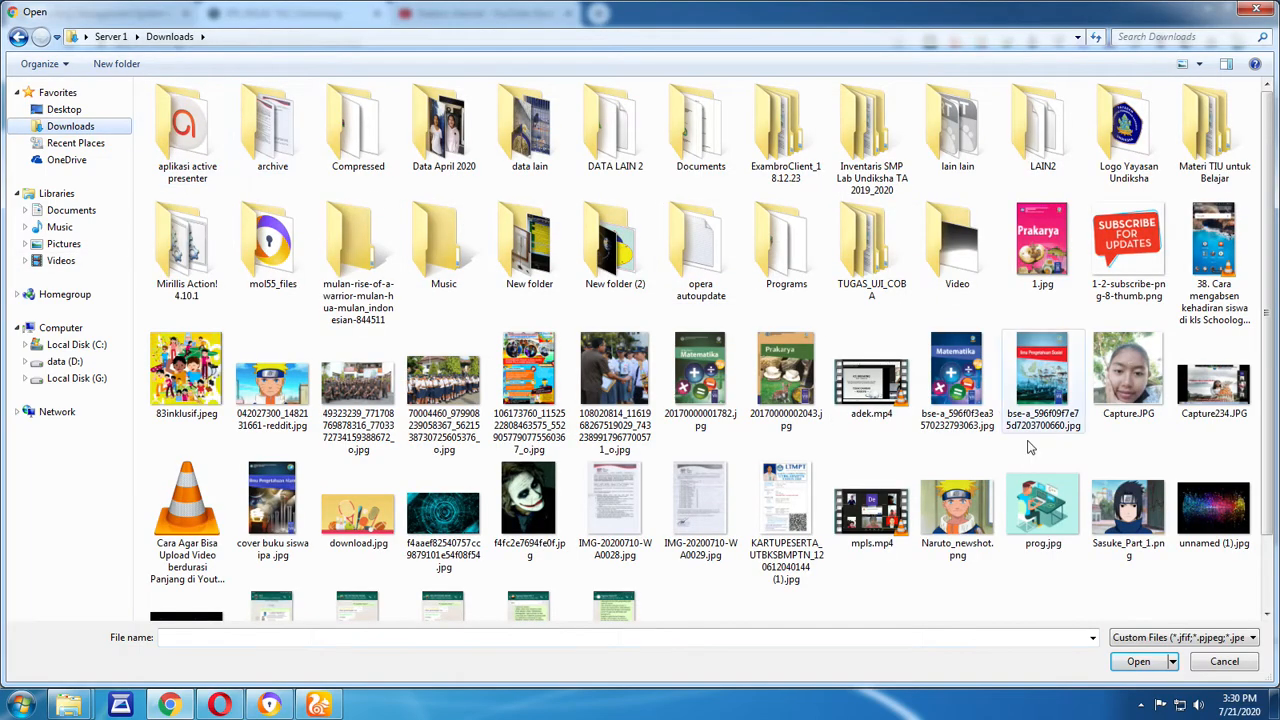
{"action": "scroll", "coordinate": [1270, 345], "scroll_direction": "down", "scroll_amount": 1}
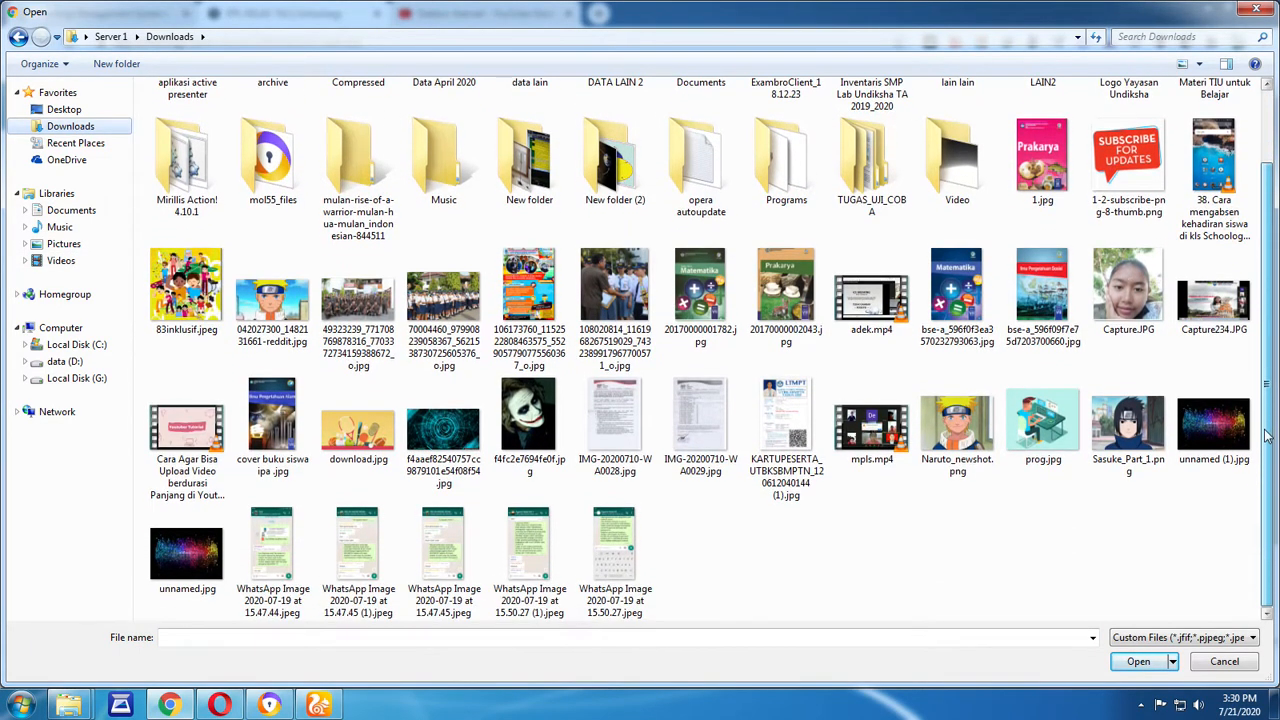
{"action": "double_click", "coordinate": [366, 432]}
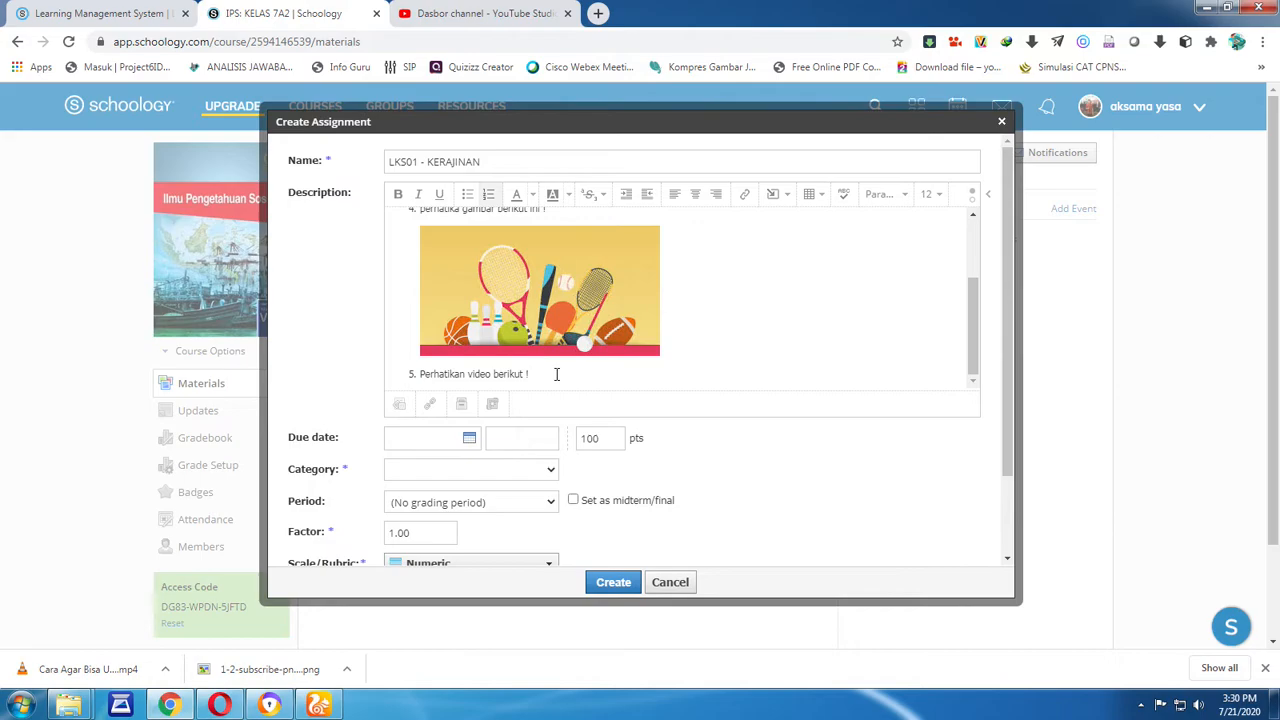
{"action": "type", "text": "dengan cara klik link :"}
Search YouTube in a new tab for "contoh kerajinan" and open the video "Cara Membuat Tempat Sampah Mini Dari Kardus Bekas"
{"action": "left_click", "coordinate": [598, 13]}
{"action": "type", "text": "youtube.com"}
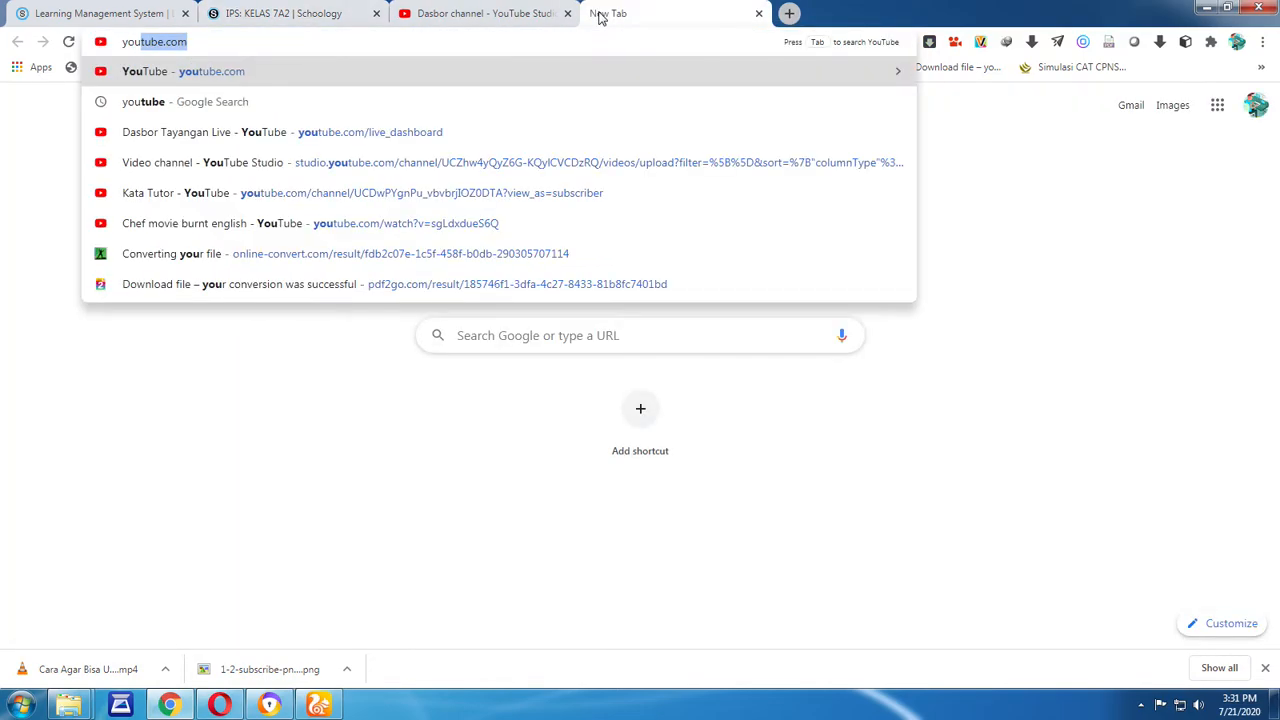
{"action": "key", "text": "Return"}
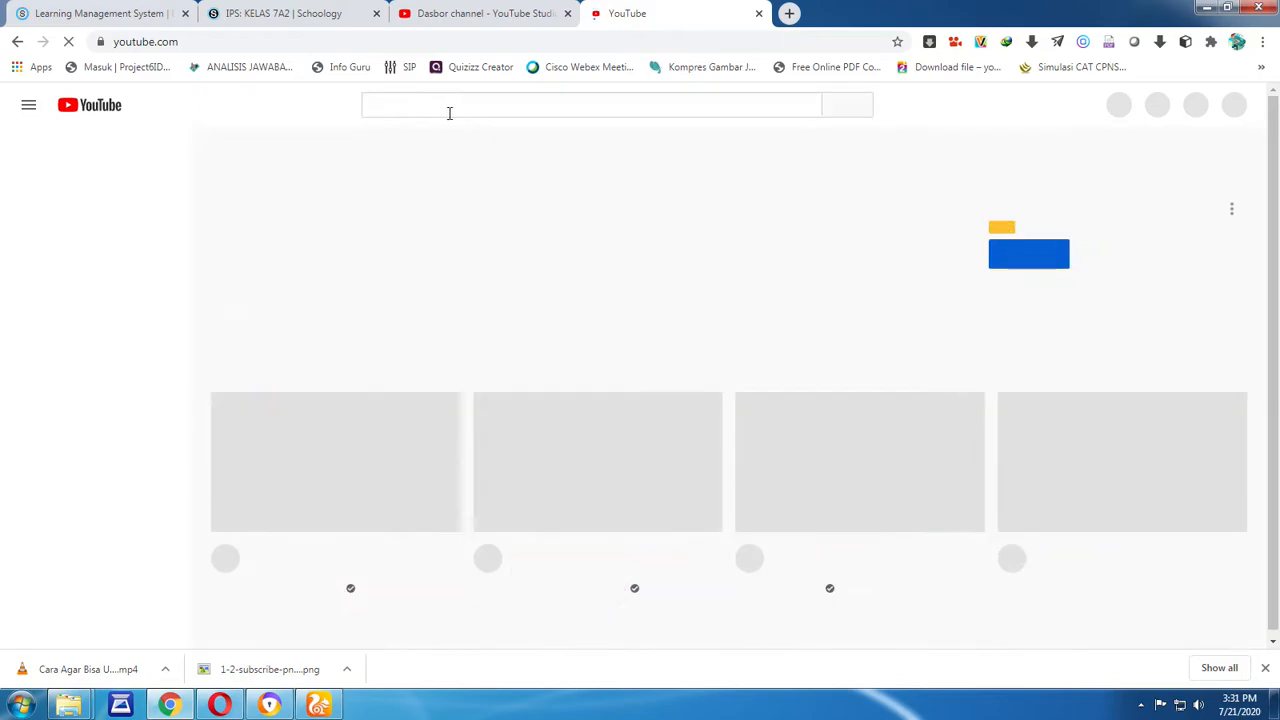
{"action": "left_click", "coordinate": [452, 104]}
{"action": "type", "text": "con"}
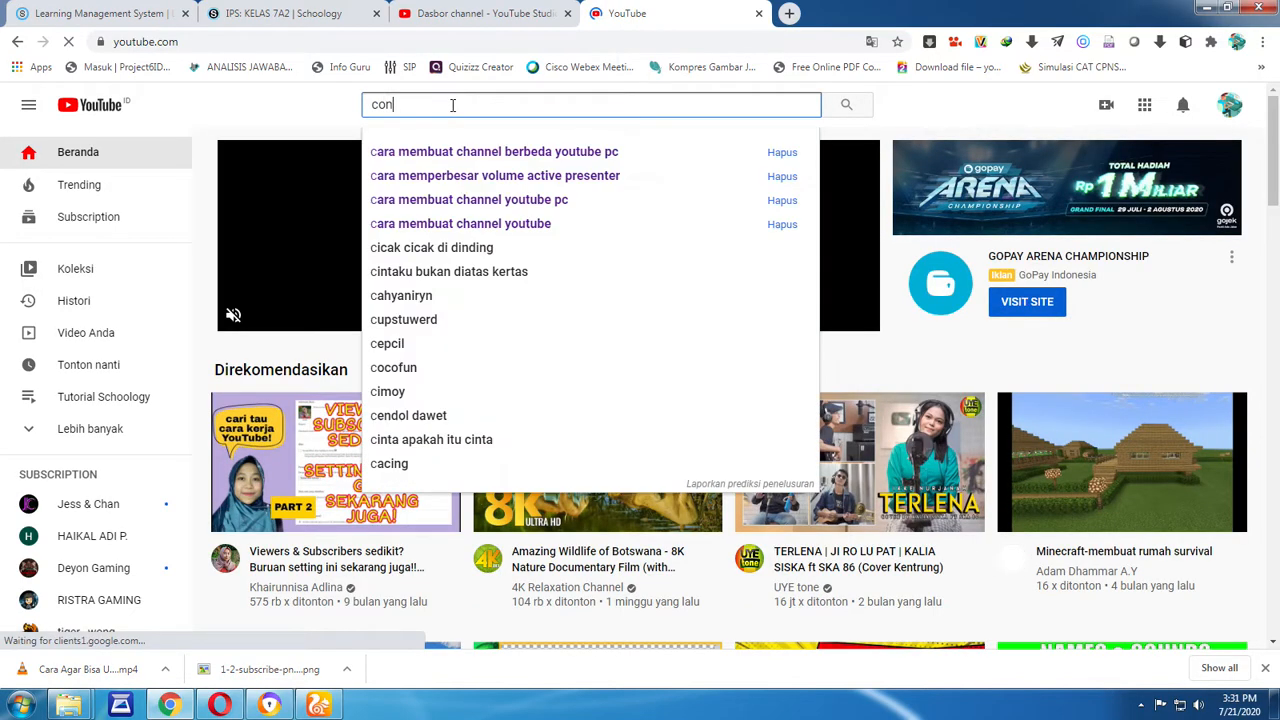
{"action": "type", "text": "toh kerajinan"}
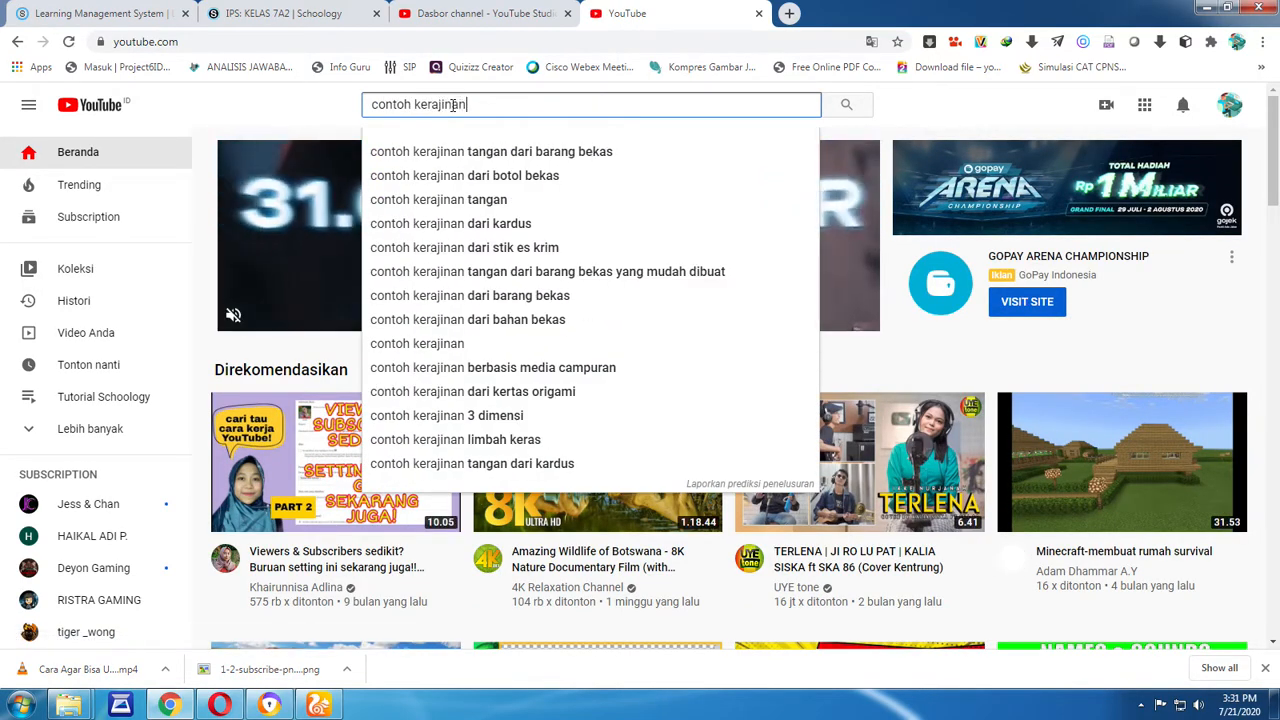
{"action": "key", "text": "Return"}
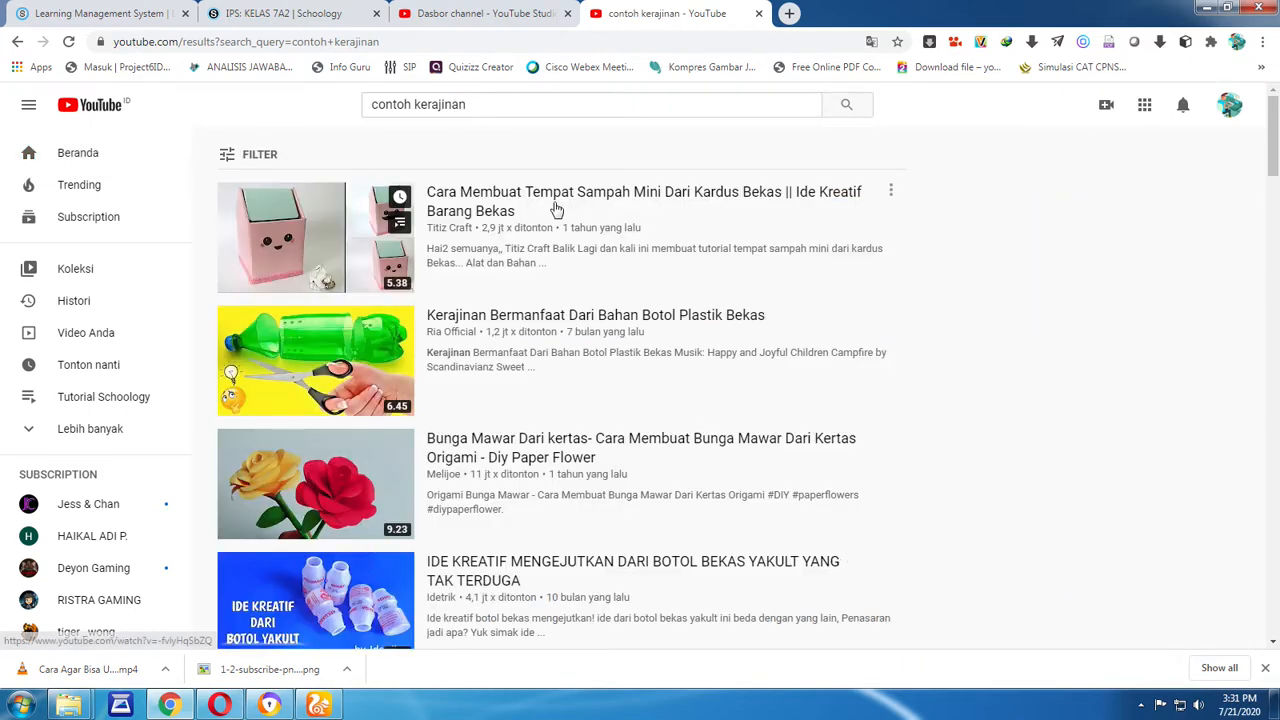
{"action": "left_click", "coordinate": [559, 194]}
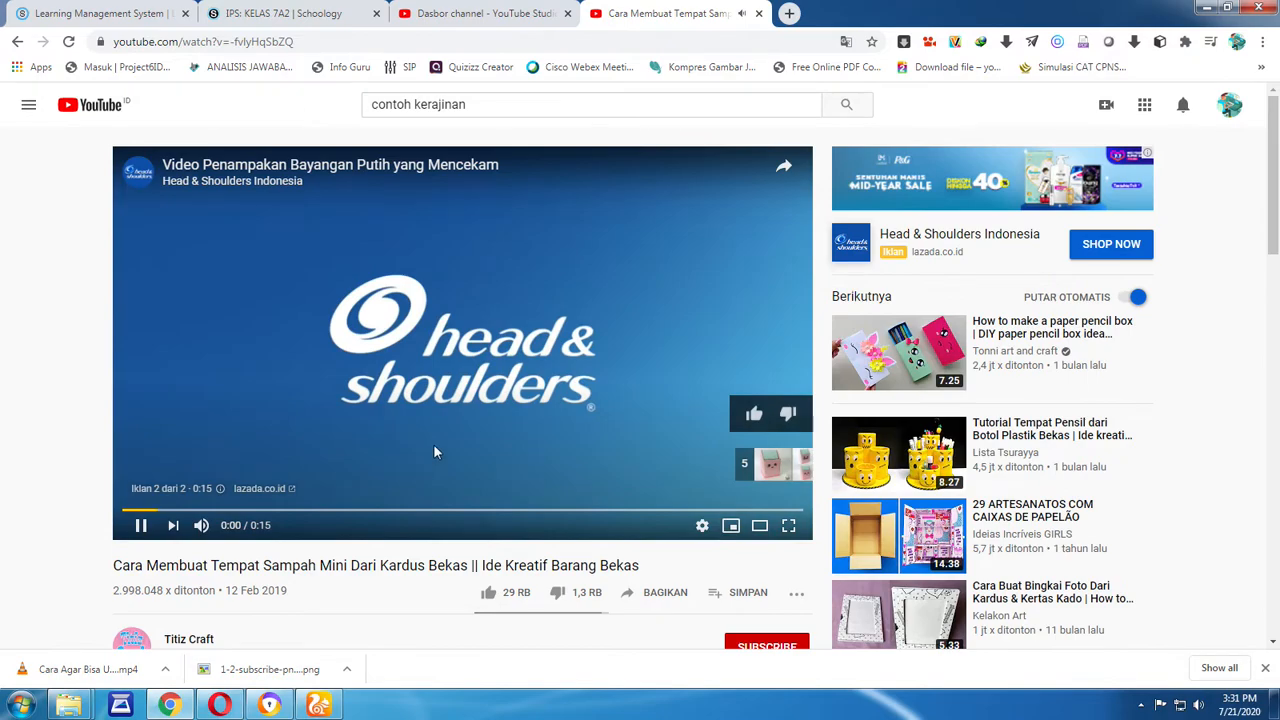
Return to the Schoology assignment and start an empty list item below question 5 in the description
{"action": "left_click", "coordinate": [300, 12]}
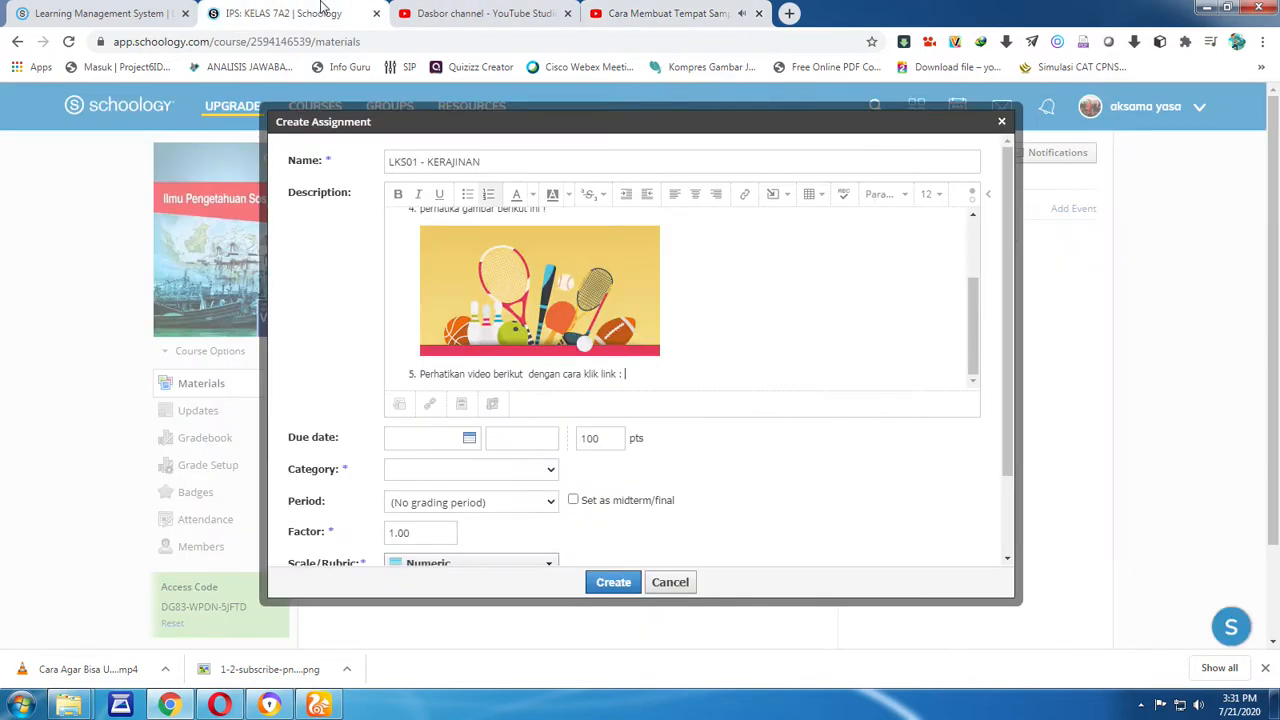
{"action": "left_click", "coordinate": [714, 368]}
{"action": "key", "text": "Return"}
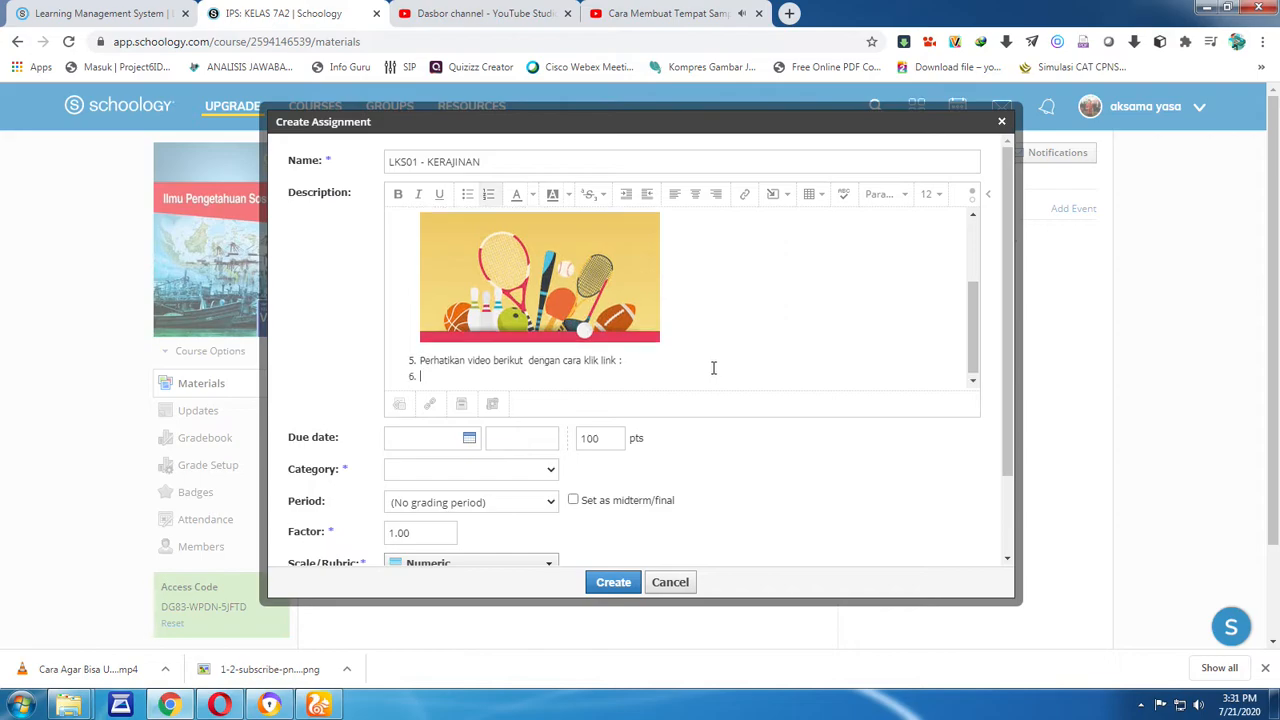
On YouTube, skip the ad, pause the video "Cara Membuat Tempat Sampah Mini Dari Kardus Bekas" and copy its share link
{"action": "left_click", "coordinate": [668, 13]}
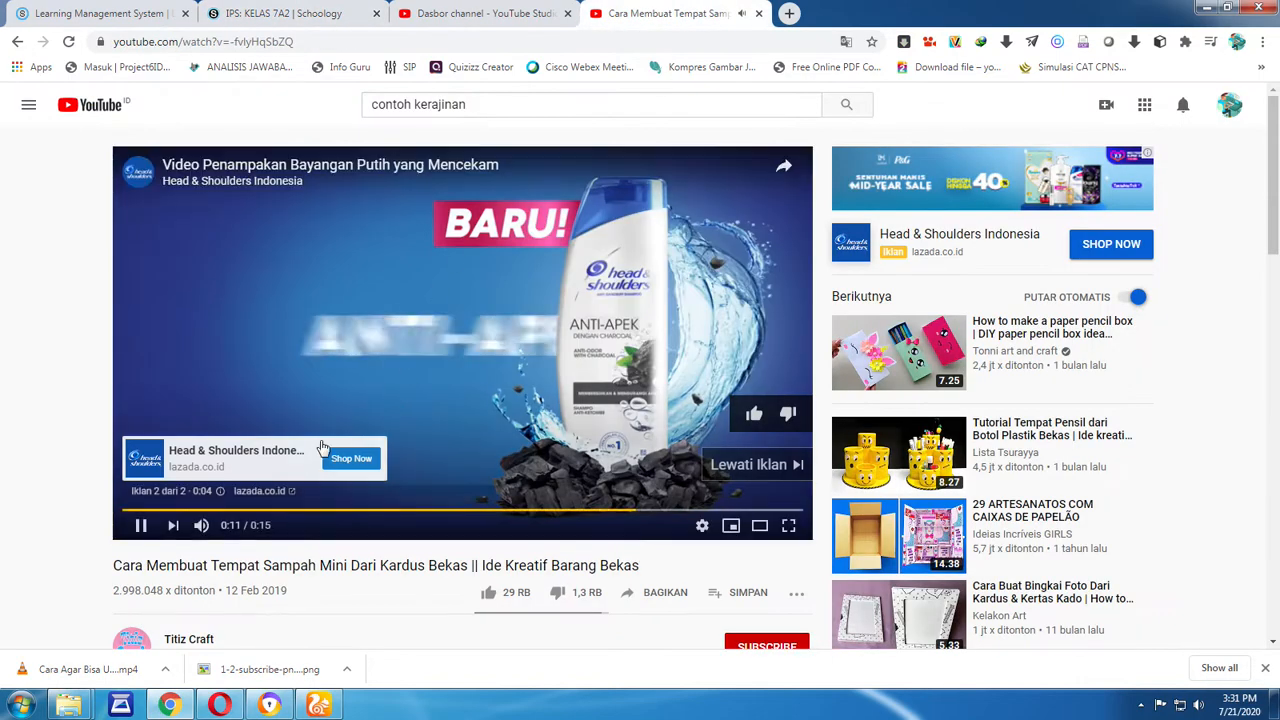
{"action": "left_click", "coordinate": [748, 464]}
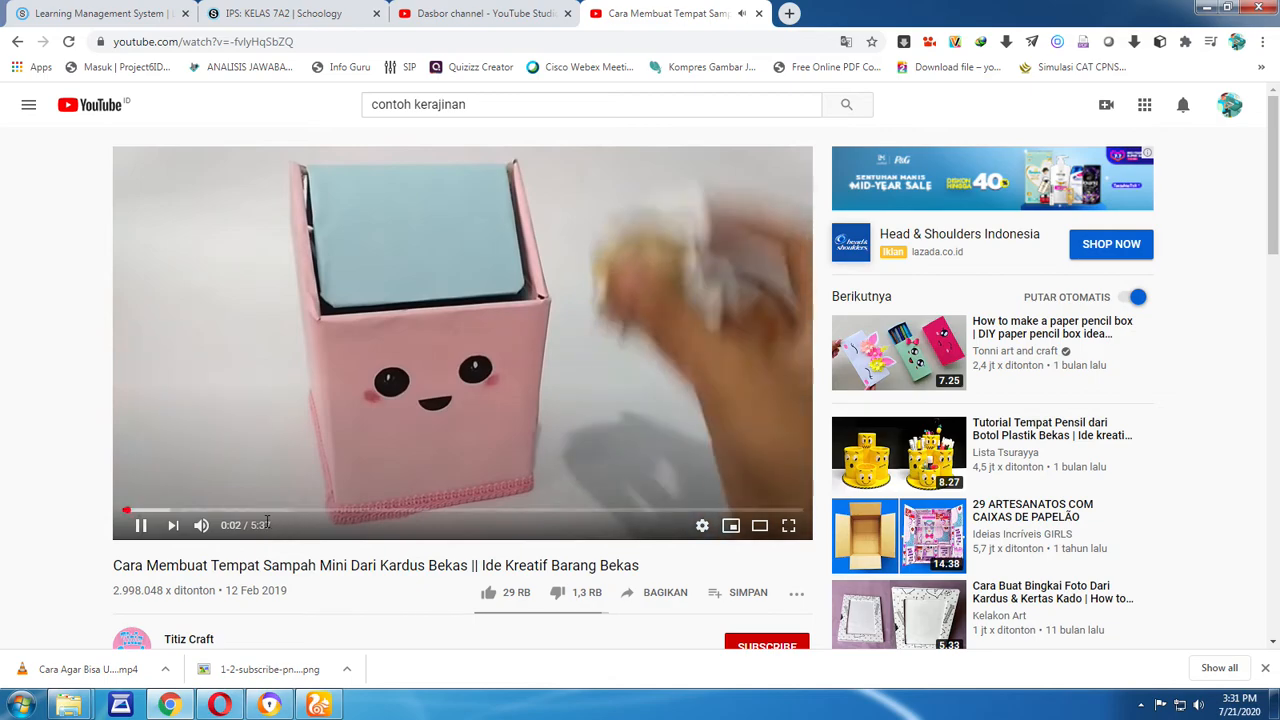
{"action": "left_click", "coordinate": [141, 535]}
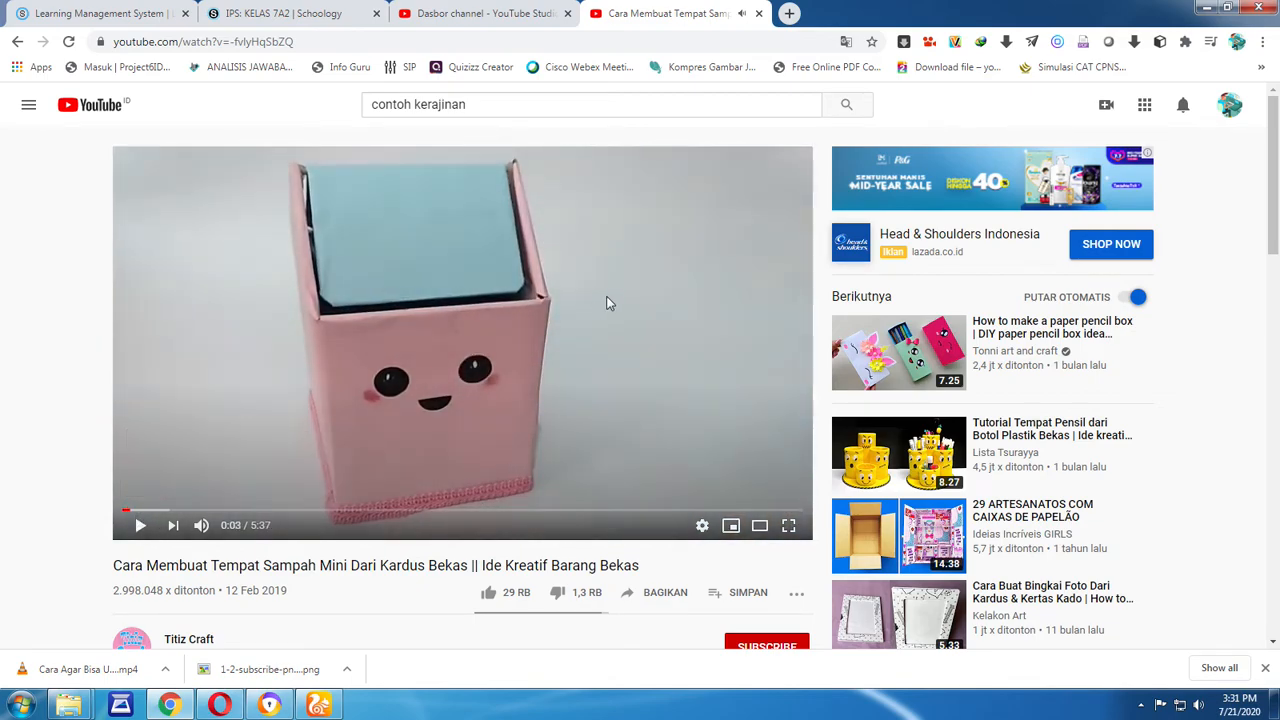
{"action": "left_click", "coordinate": [312, 39]}
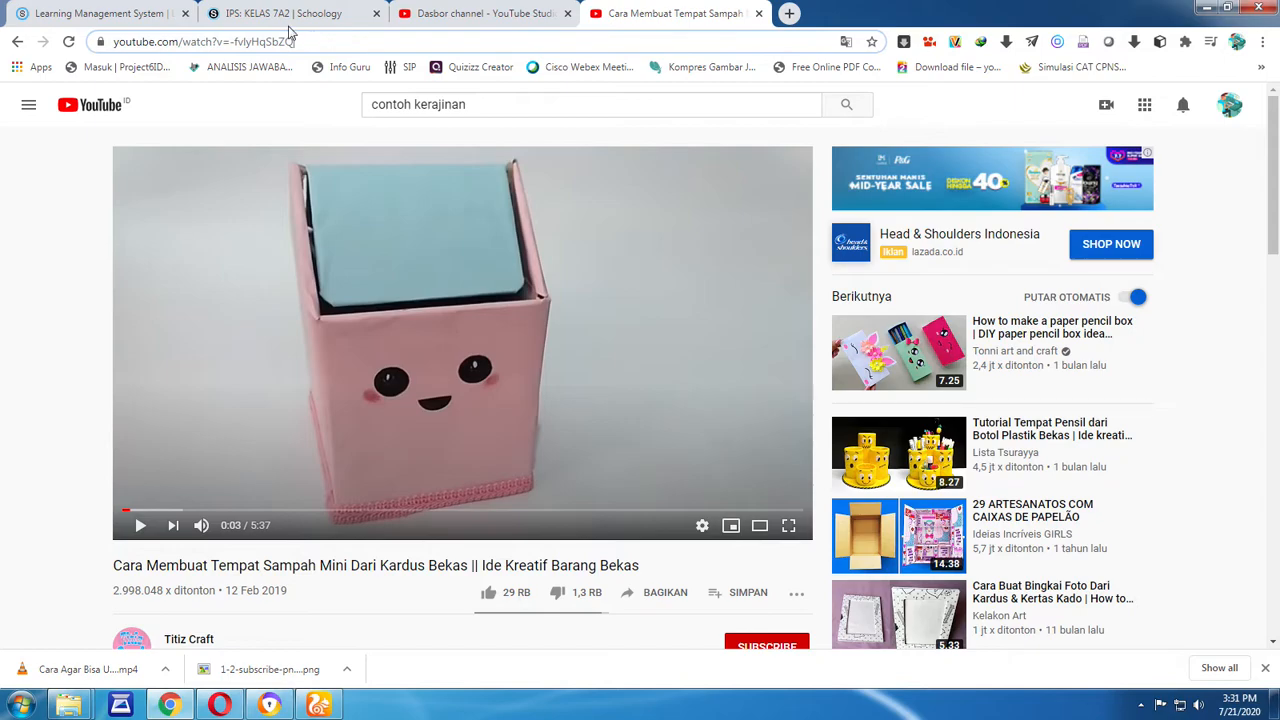
{"action": "key", "text": "ctrl+a"}
{"action": "scroll", "coordinate": [554, 262], "scroll_direction": "down", "scroll_amount": 2}
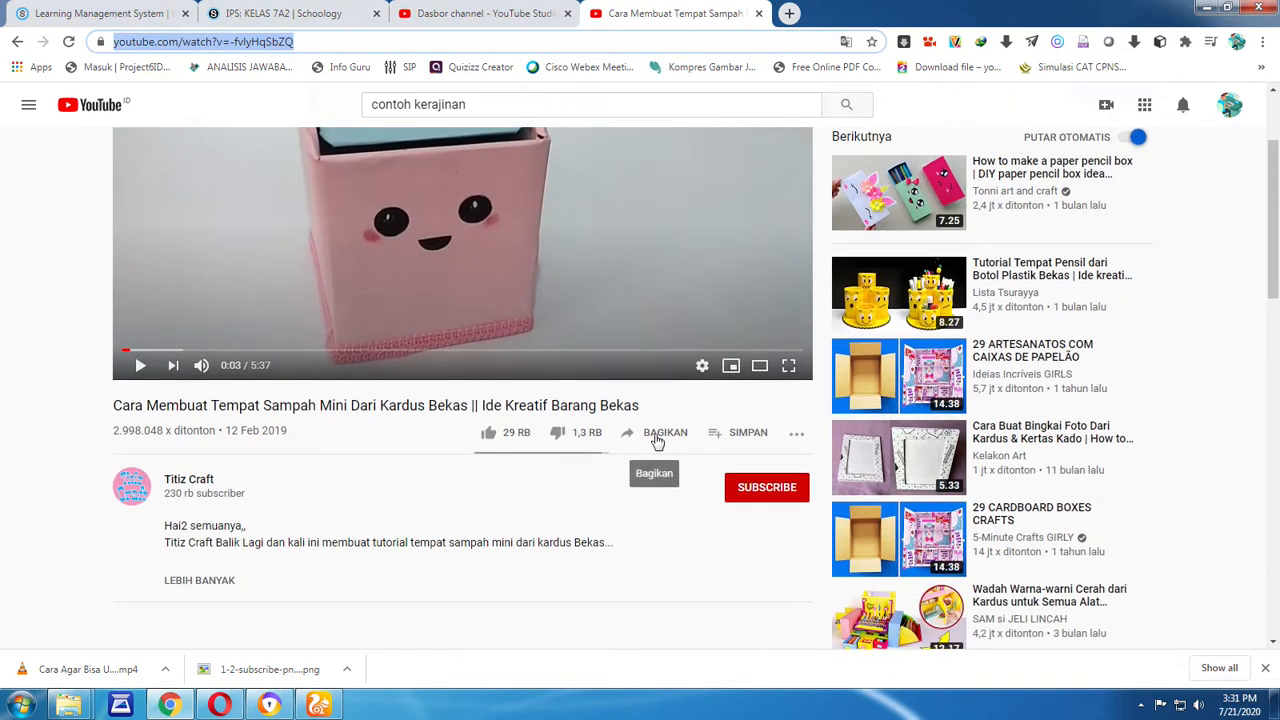
{"action": "left_click", "coordinate": [653, 432]}
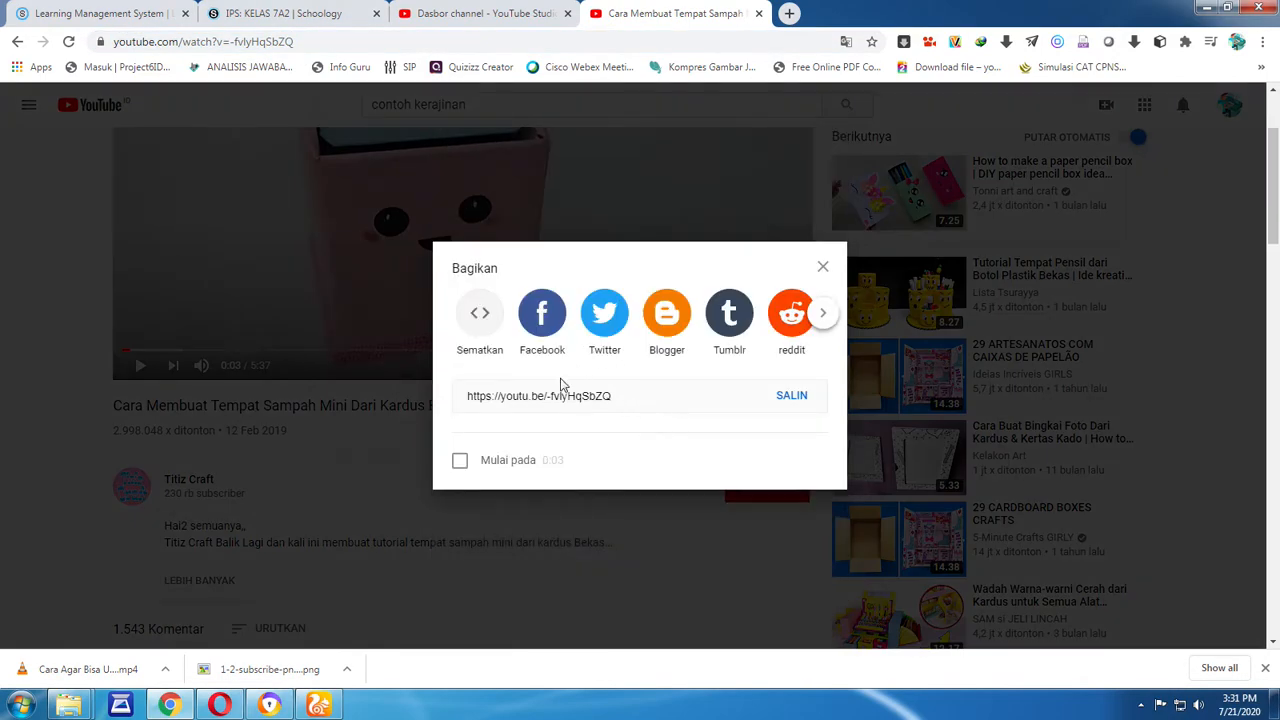
{"action": "left_click", "coordinate": [793, 398]}
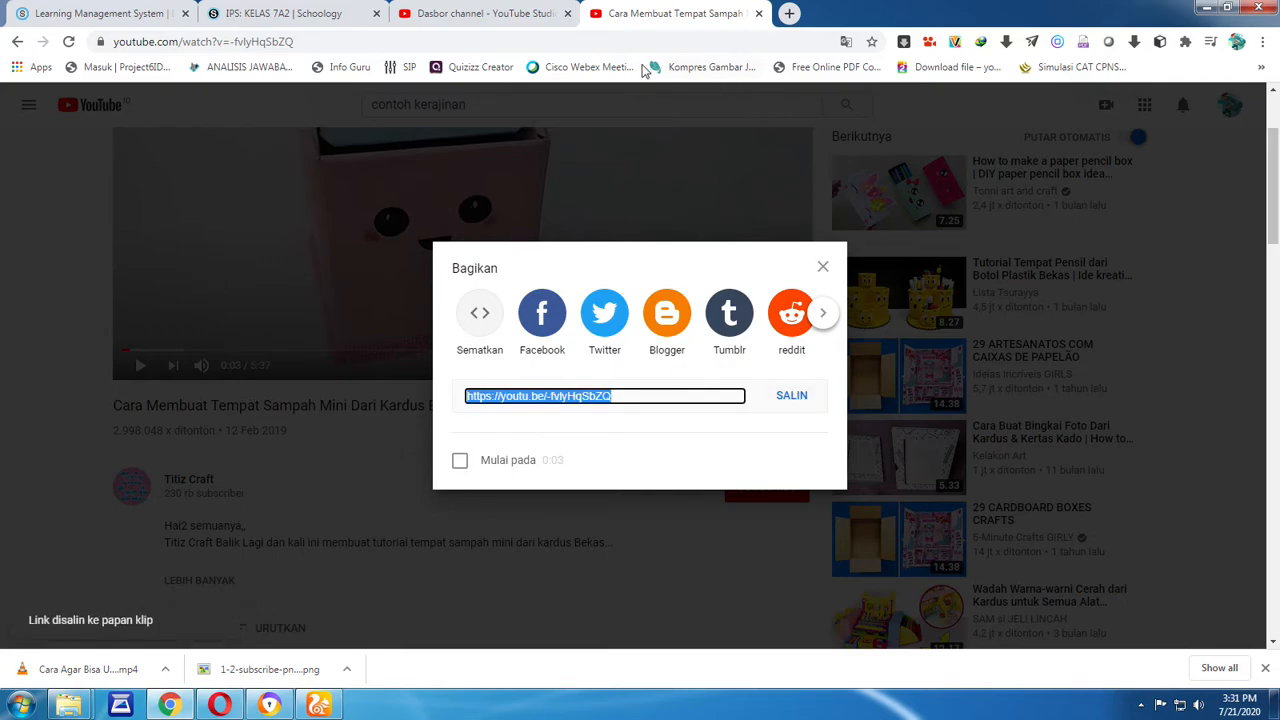
In the Schoology assignment, start a hyperlink at the end of question 5 with the copied YouTube address as its URL
{"action": "left_click", "coordinate": [300, 13]}
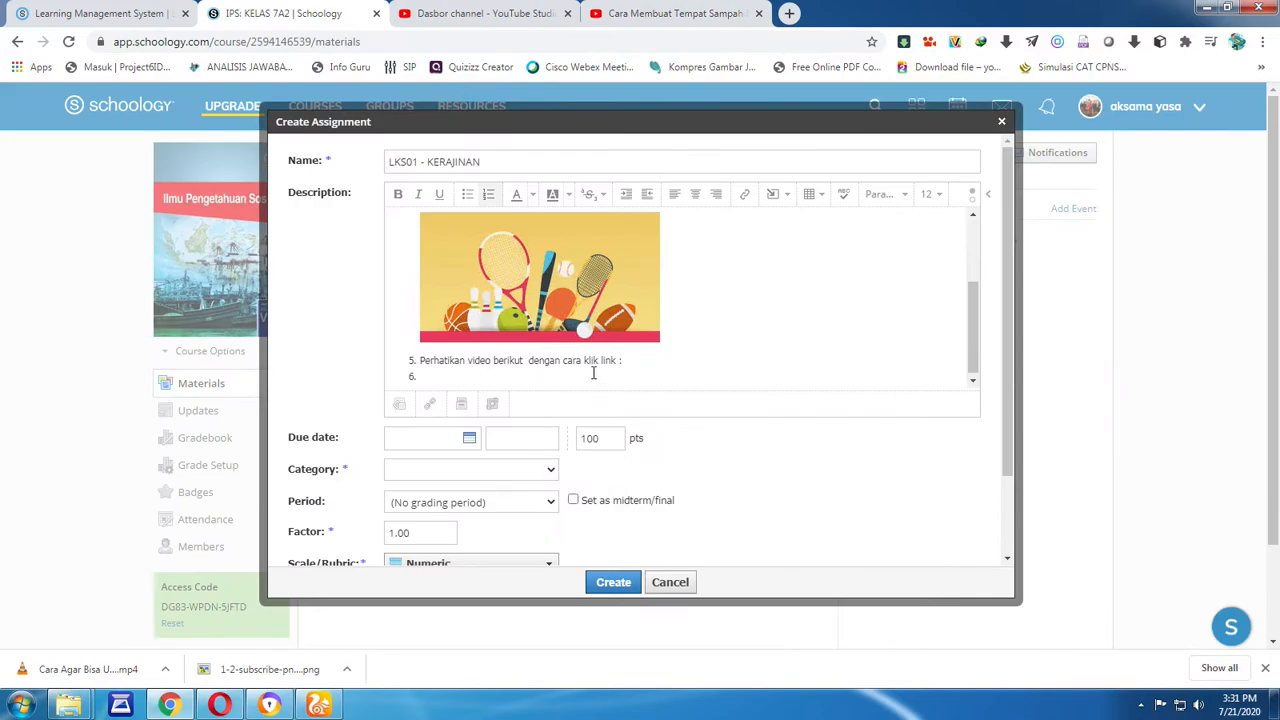
{"action": "left_click", "coordinate": [638, 362]}
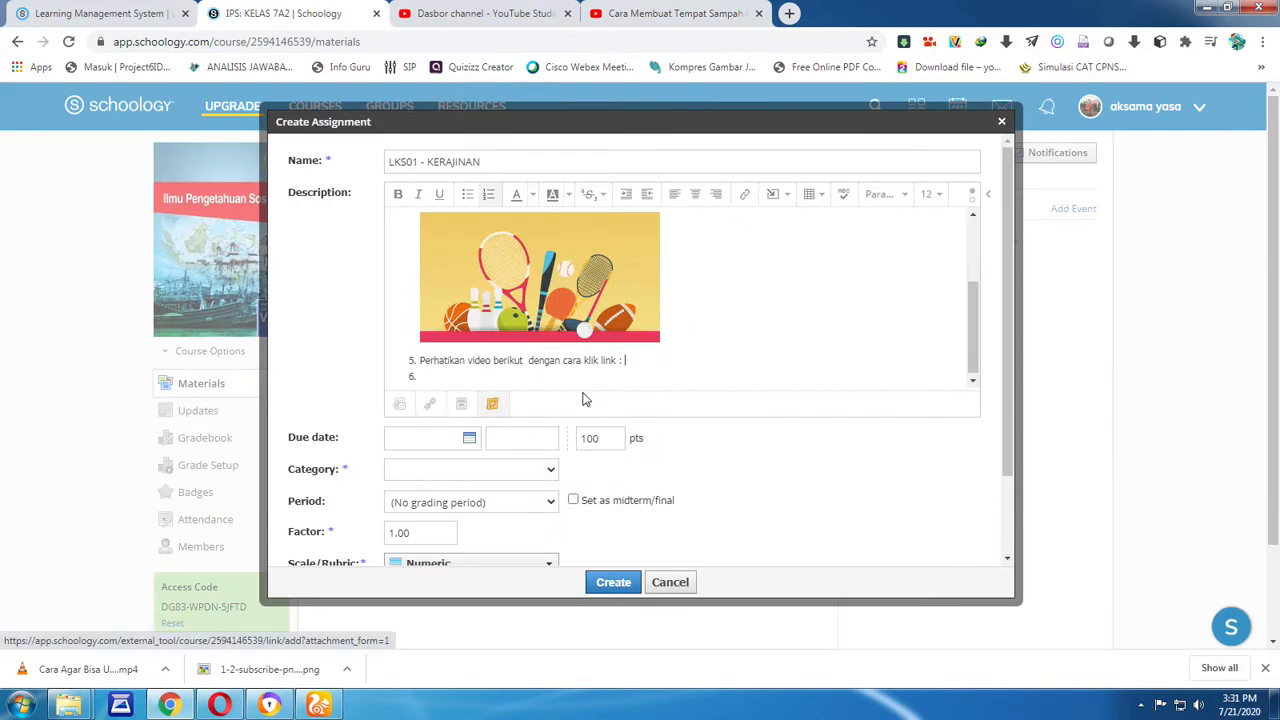
{"action": "left_click", "coordinate": [749, 195]}
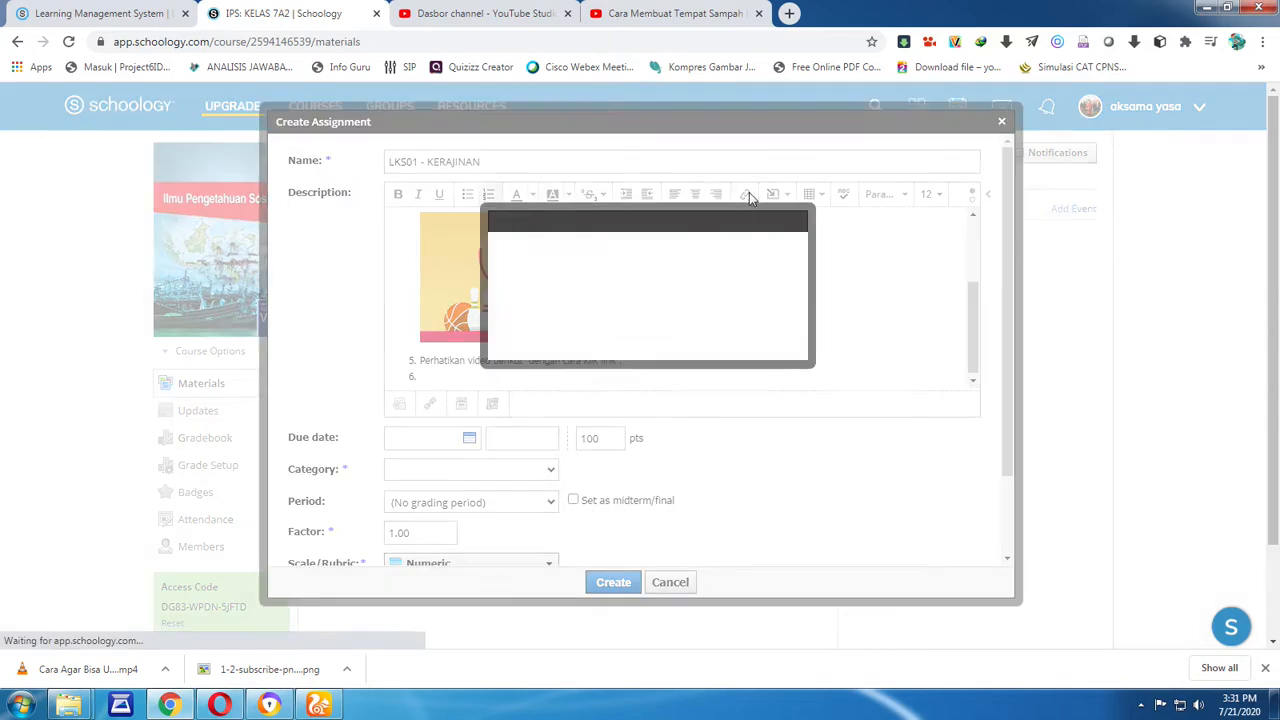
{"action": "right_click", "coordinate": [613, 258]}
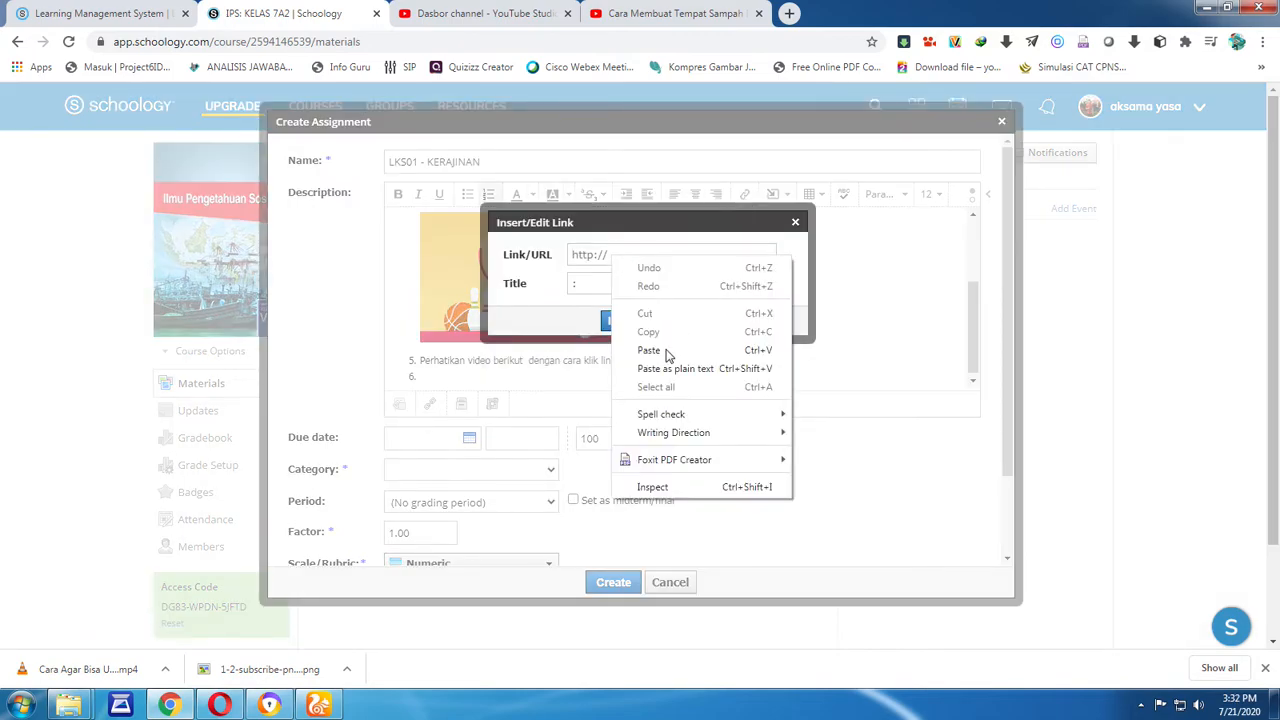
{"action": "left_click", "coordinate": [666, 350]}
Title the link ": video kerajinan" and insert it into question 5
{"action": "left_click", "coordinate": [596, 283]}
{"action": "type", "text": ": "}
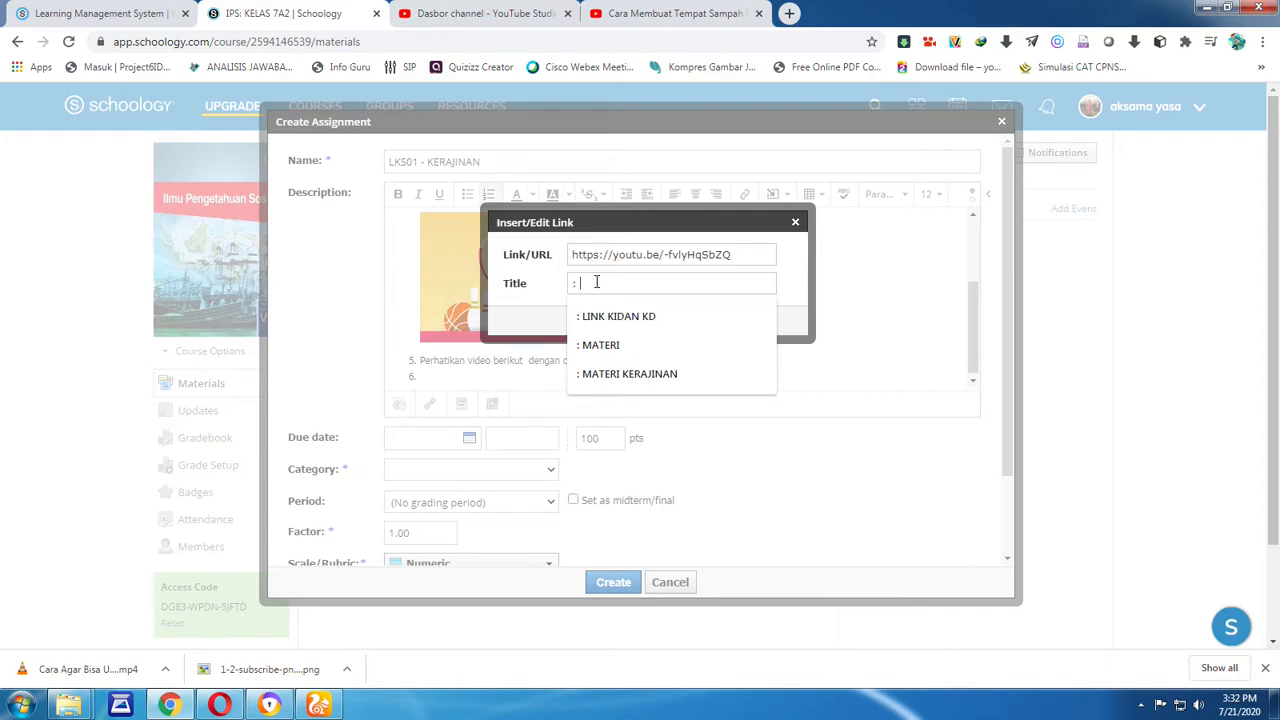
{"action": "type", "text": "video kerajina"}
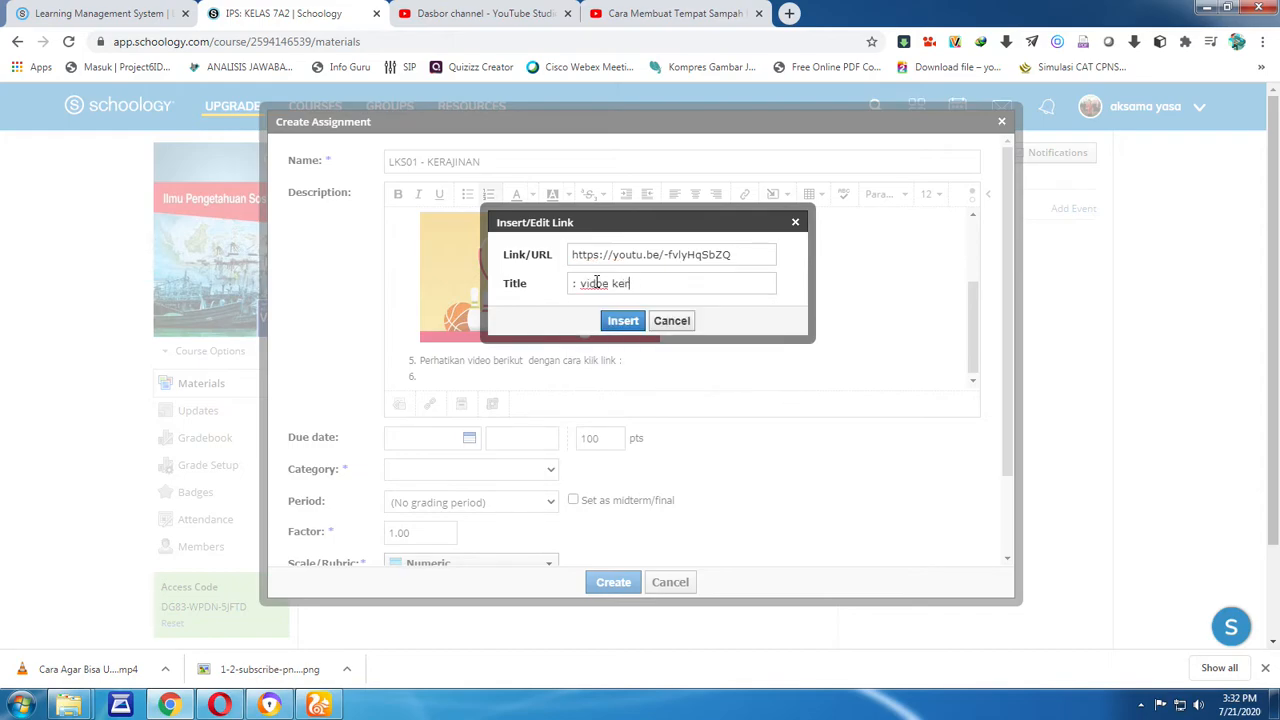
{"action": "type", "text": "nan"}
{"action": "left_click", "coordinate": [607, 283]}
{"action": "type", "text": "o"}
{"action": "left_click_drag", "start_coordinate": [607, 284], "coordinate": [596, 285]}
{"action": "type", "text": "eo"}
{"action": "left_click", "coordinate": [620, 321]}
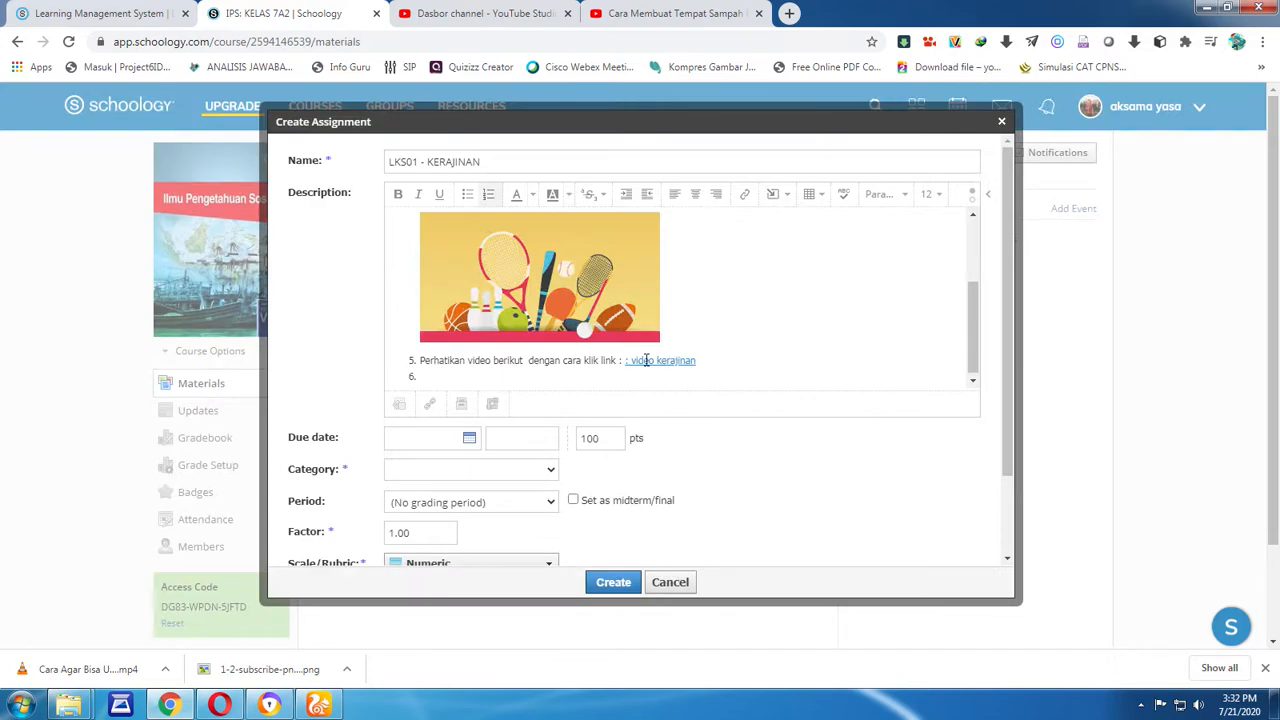
Turn the empty list item 6 into plain text reading "file LKS berikut bisa di download pada lampiran :", followed by a new line
{"action": "left_click", "coordinate": [470, 380]}
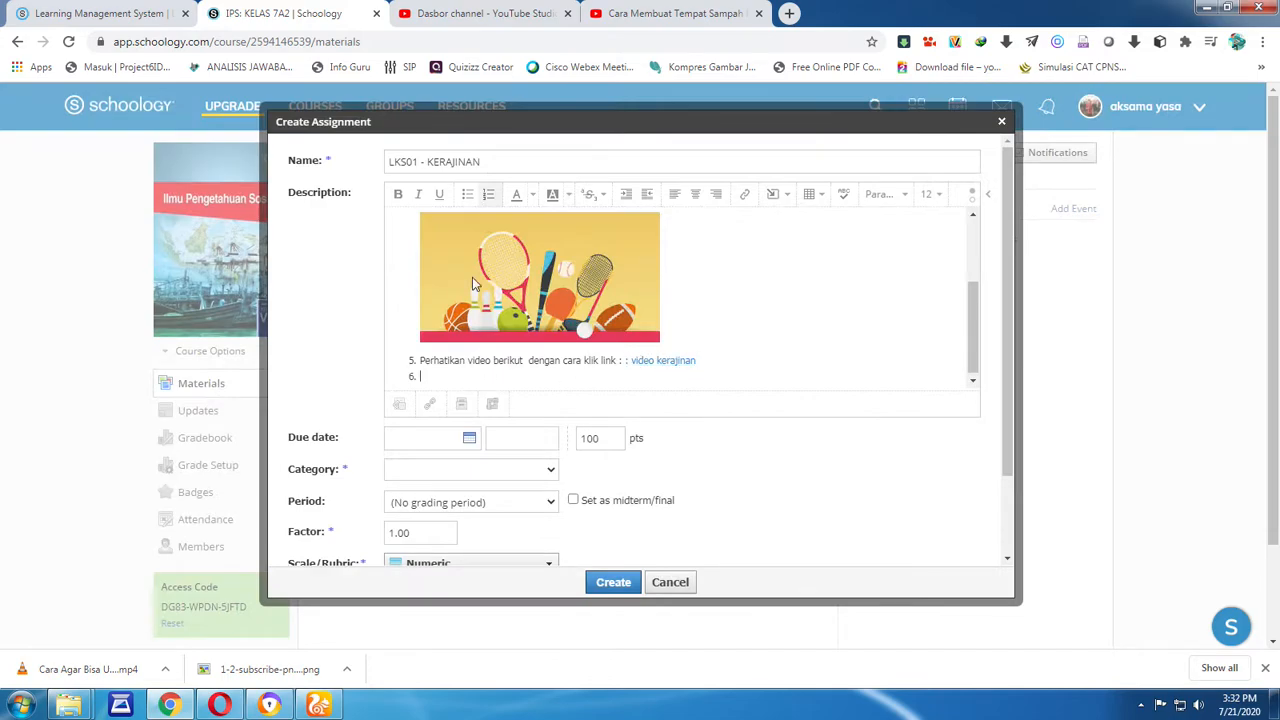
{"action": "left_click", "coordinate": [489, 196]}
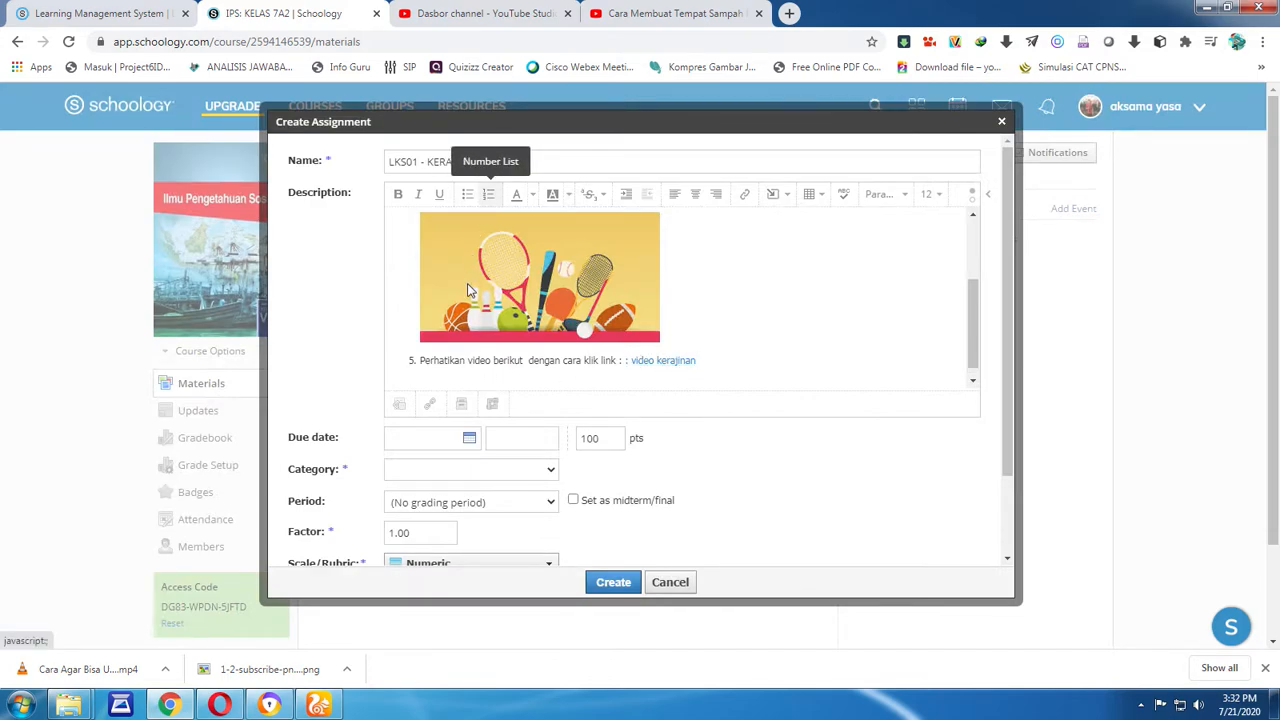
{"action": "type", "text": "file"}
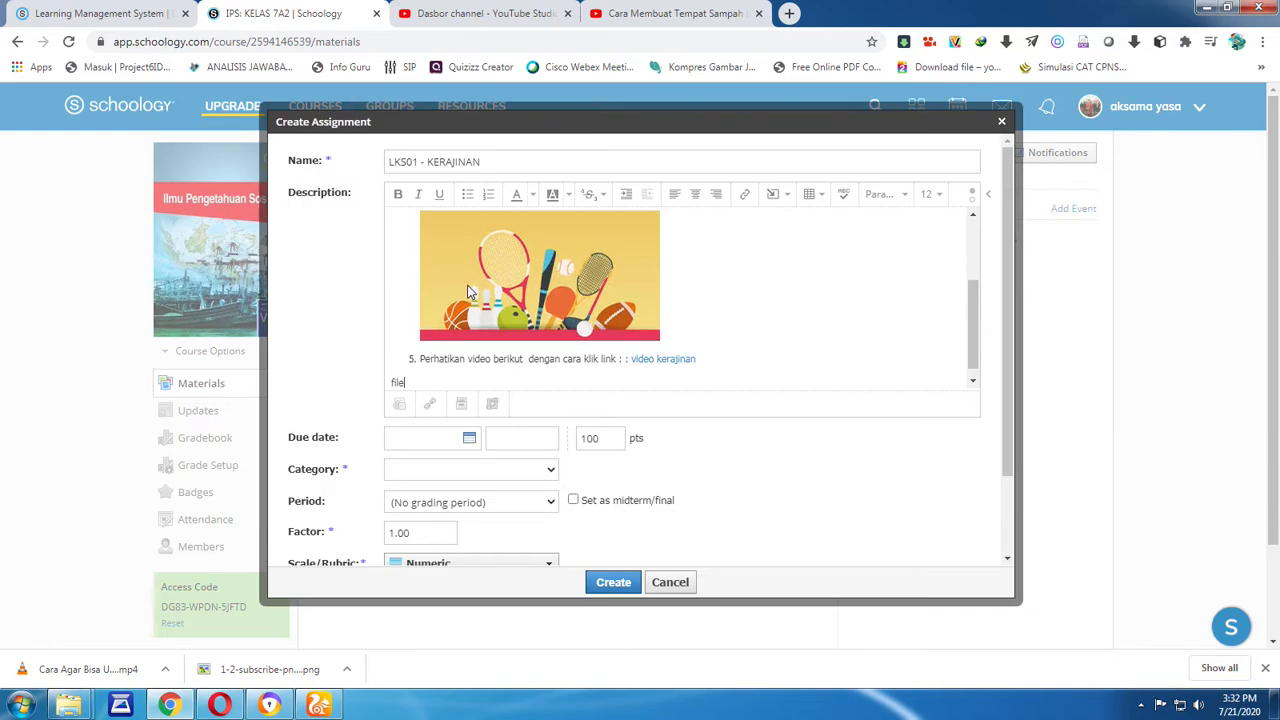
{"action": "type", "text": " LKS berikut bisa di download pada lampiran"}
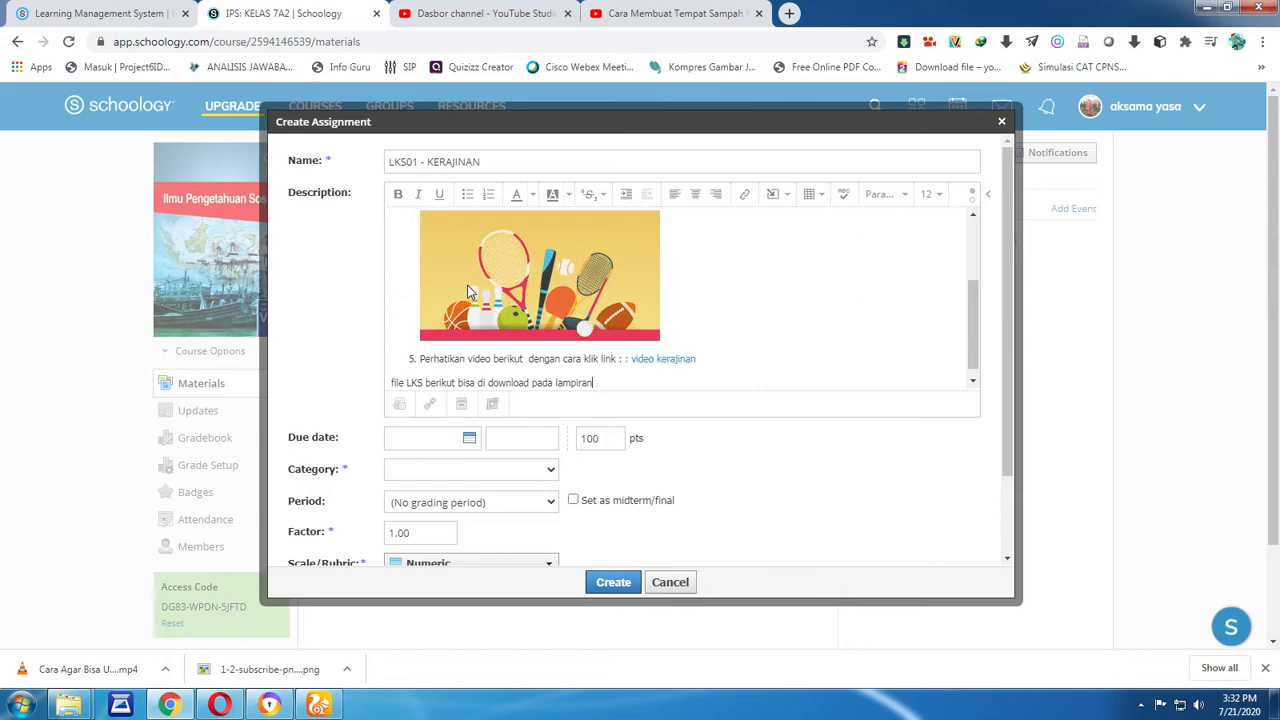
{"action": "type", "text": ":"}
{"action": "key", "text": "Return"}
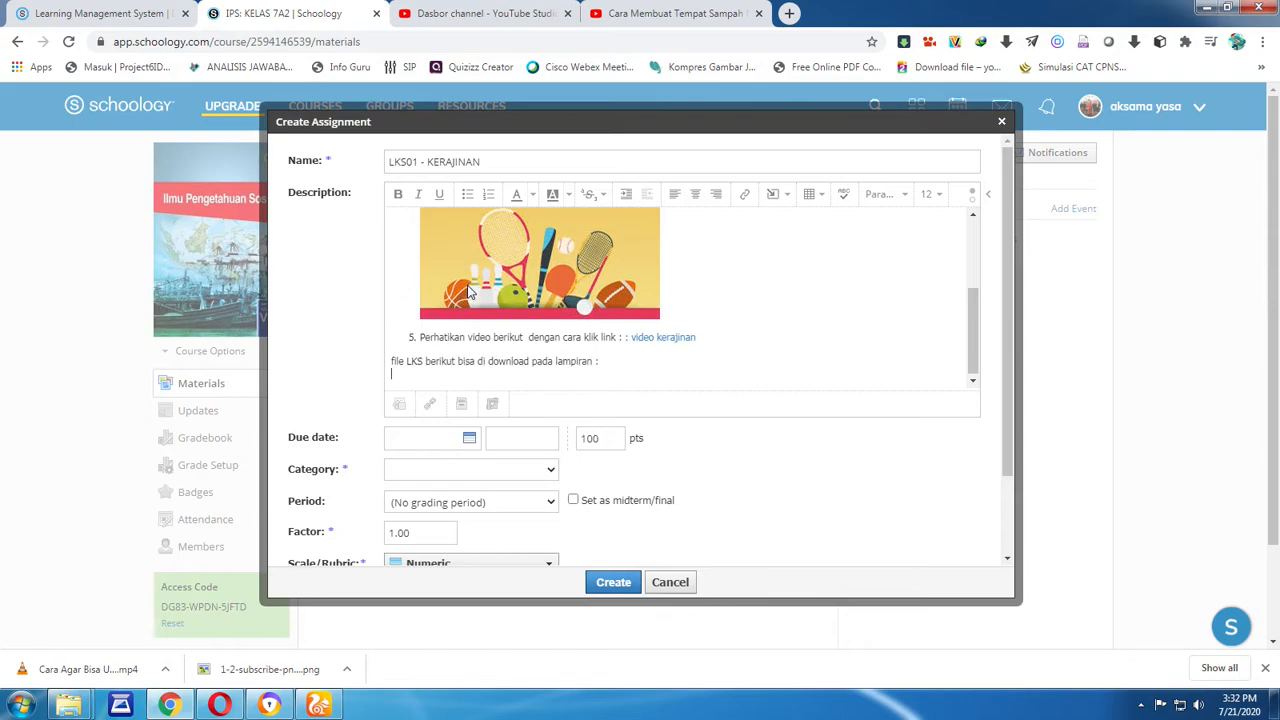
Attach the file ABSEN ONLINE.doc from the Downloads folder to the assignment
{"action": "left_click", "coordinate": [400, 404]}
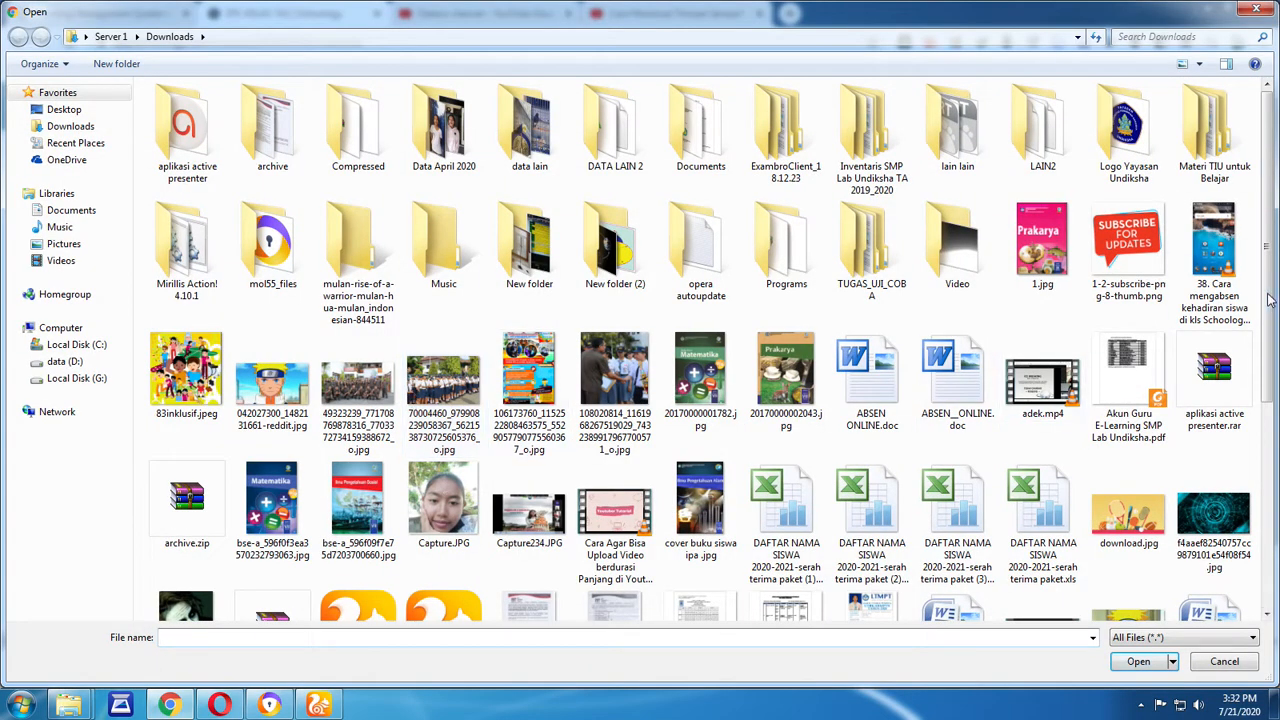
{"action": "scroll", "coordinate": [1268, 300], "scroll_direction": "down", "scroll_amount": 1}
{"action": "double_click", "coordinate": [893, 327]}
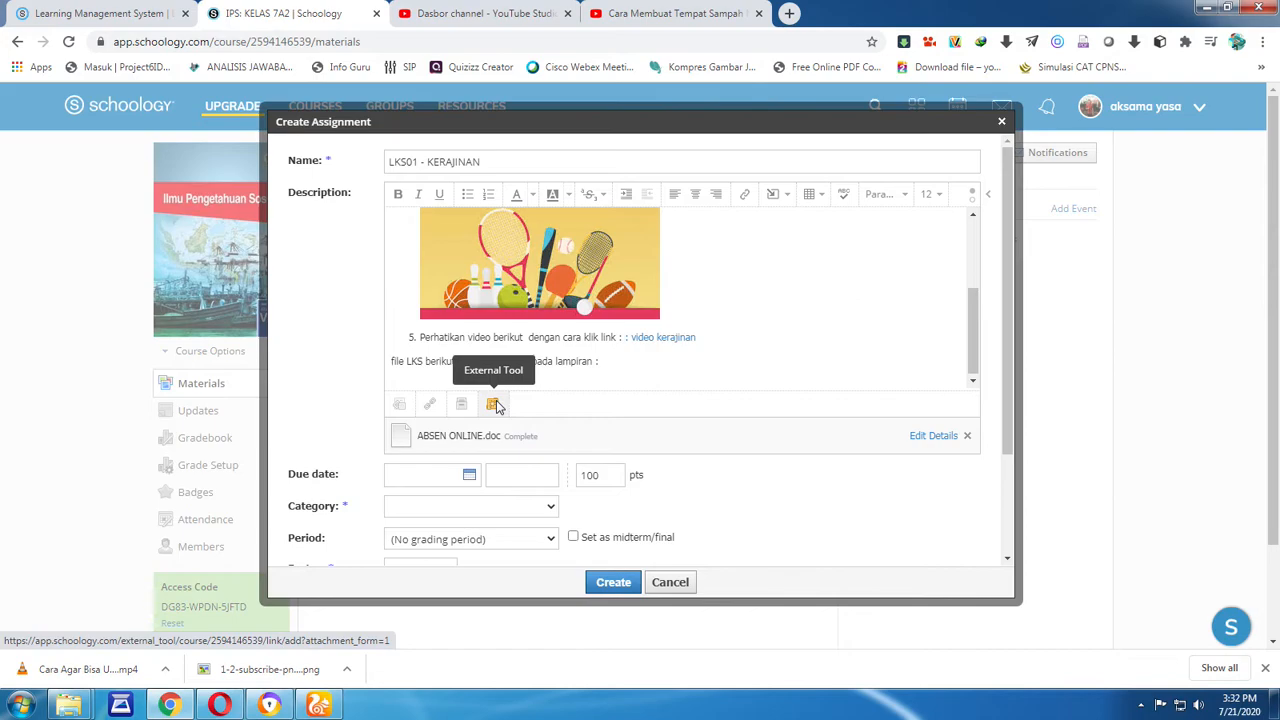
Set the assignment's due date to 7/22/20 at 11:59PM
{"action": "left_click_drag", "start_coordinate": [1008, 304], "coordinate": [997, 402]}
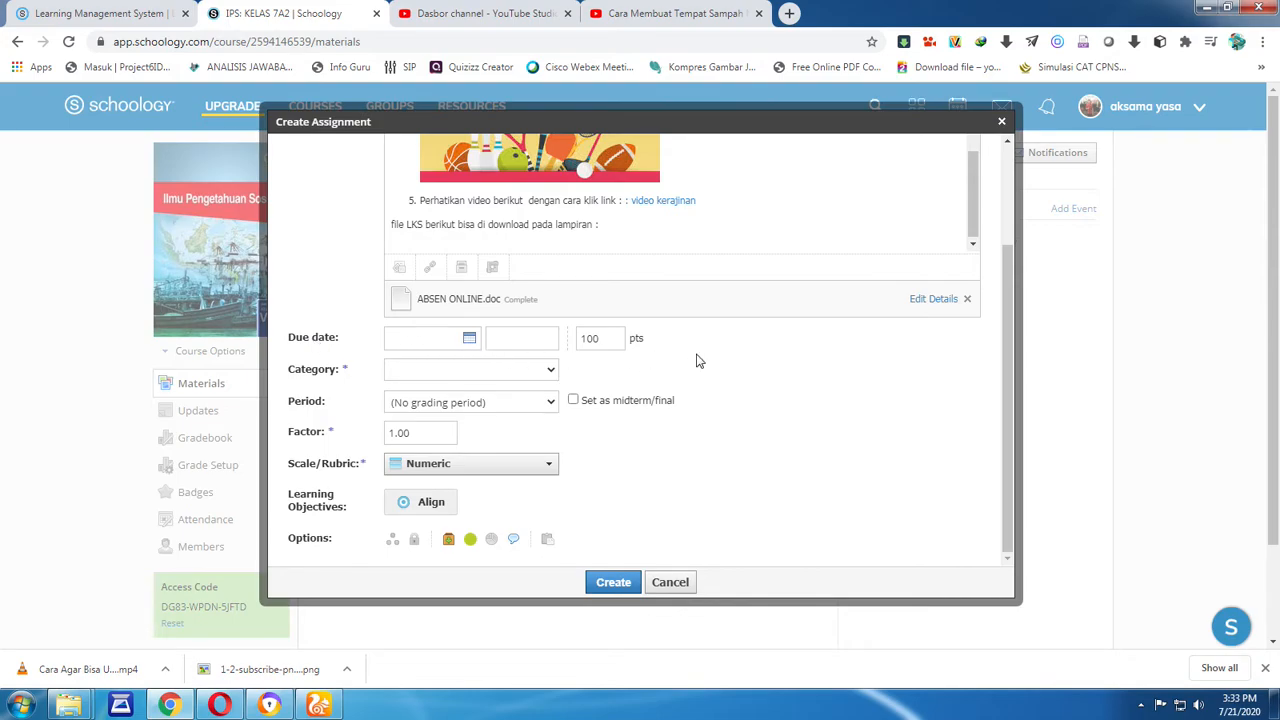
{"action": "left_click", "coordinate": [469, 339]}
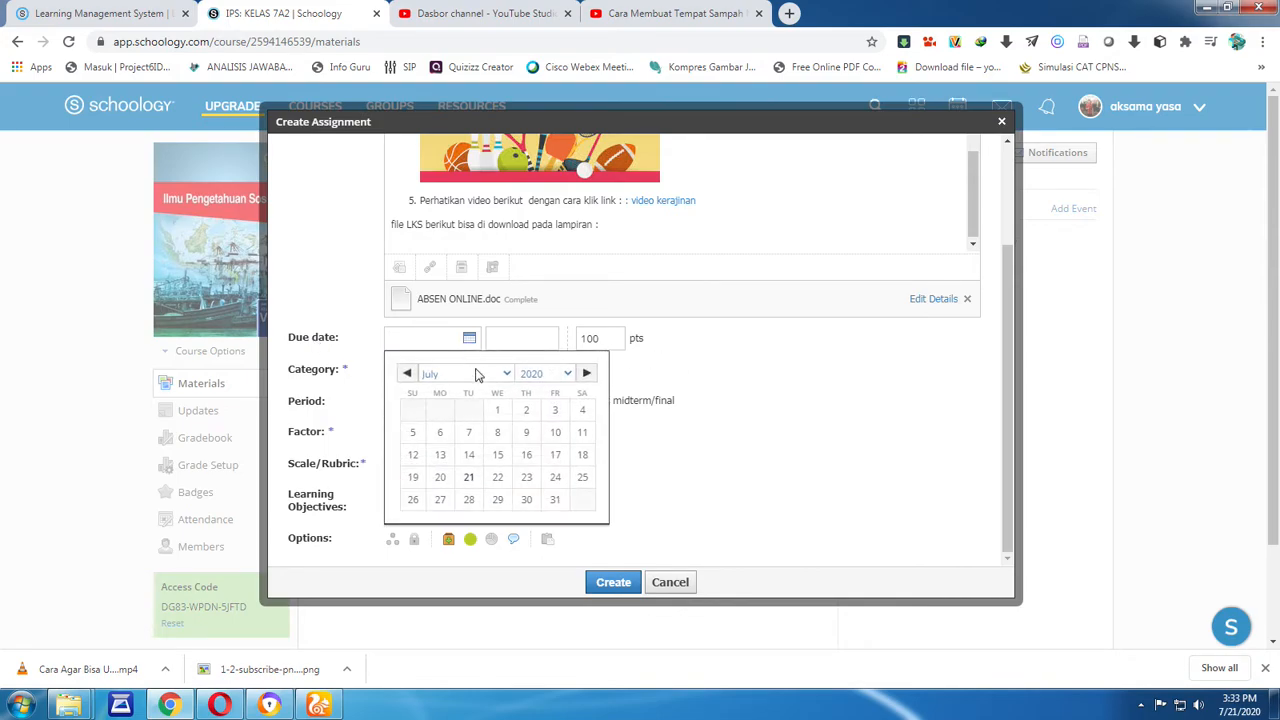
{"action": "left_click", "coordinate": [499, 480]}
{"action": "left_click", "coordinate": [505, 343]}
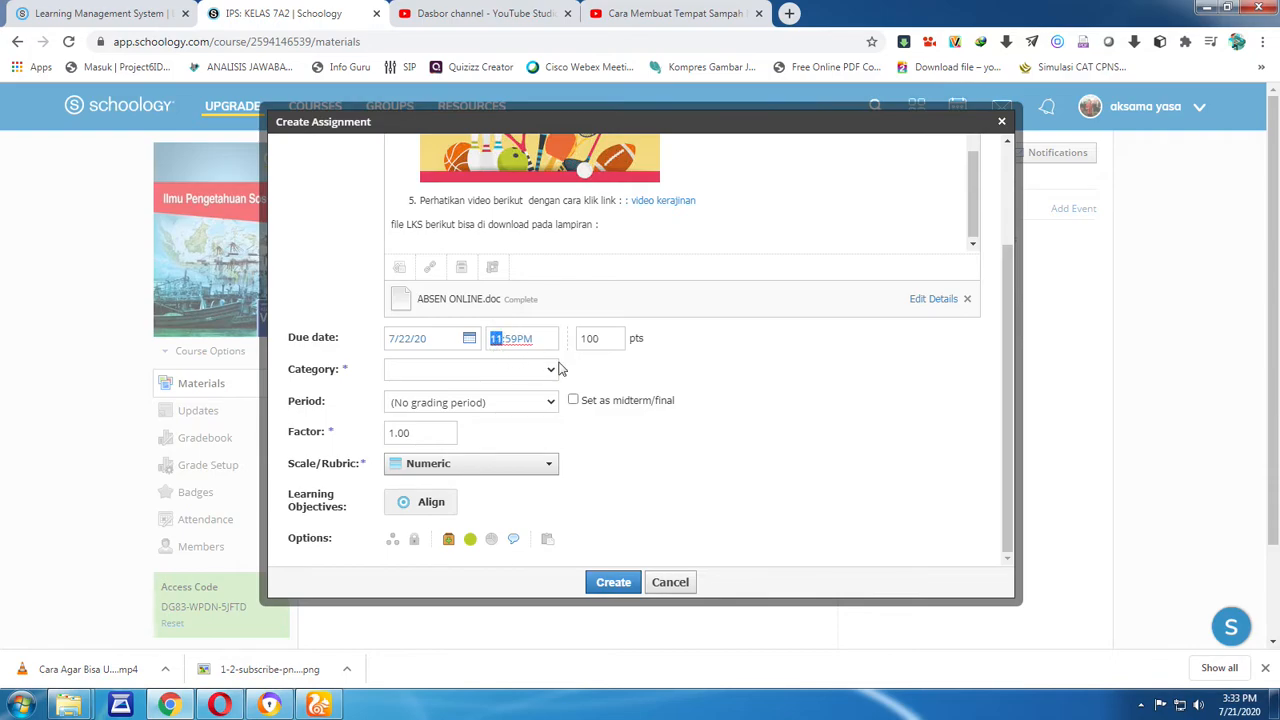
{"action": "left_click", "coordinate": [714, 362]}
Create a new grading category named PENUGASAN for the assignment
{"action": "left_click", "coordinate": [552, 371]}
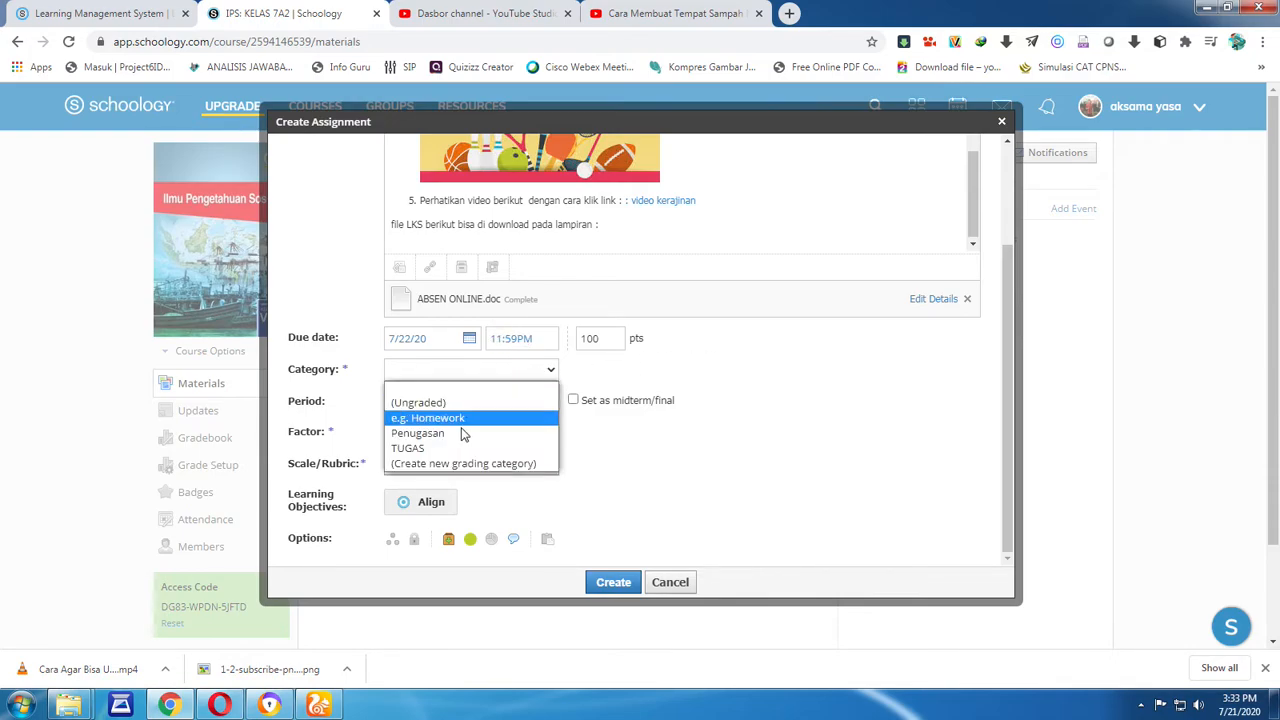
{"action": "left_click", "coordinate": [428, 466]}
{"action": "left_click", "coordinate": [419, 372]}
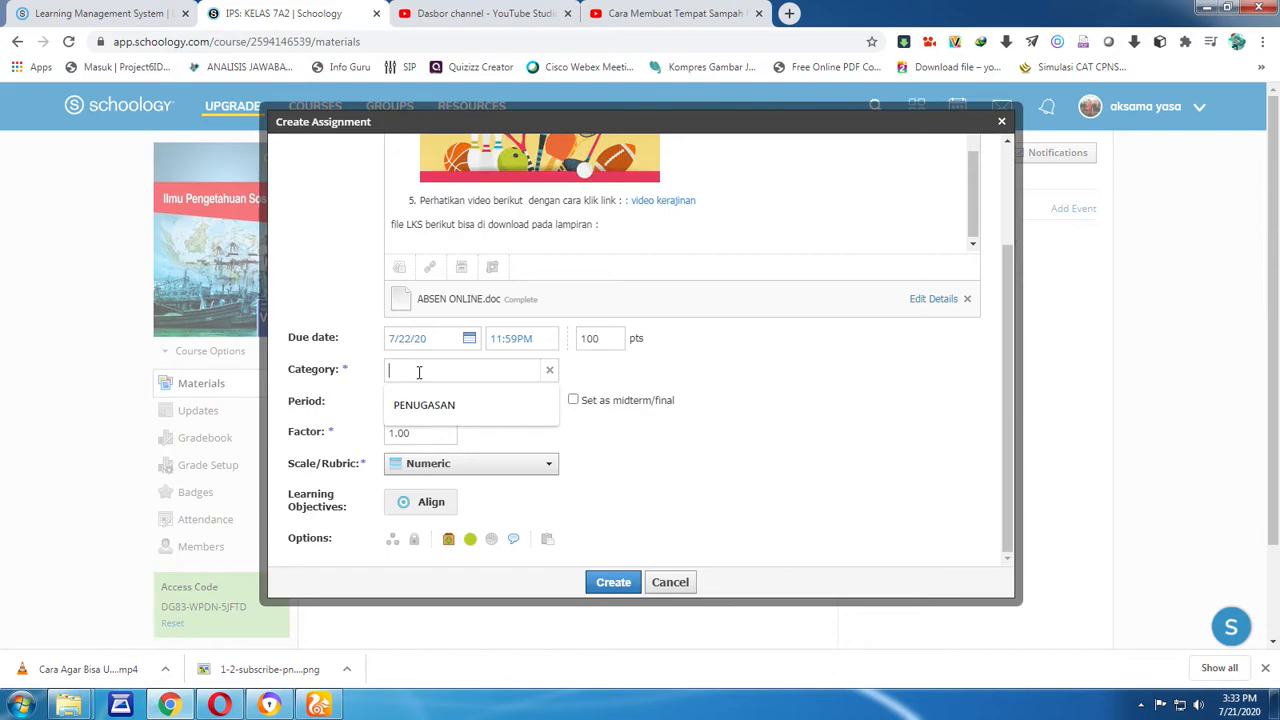
{"action": "type", "text": "PENUGASAN"}
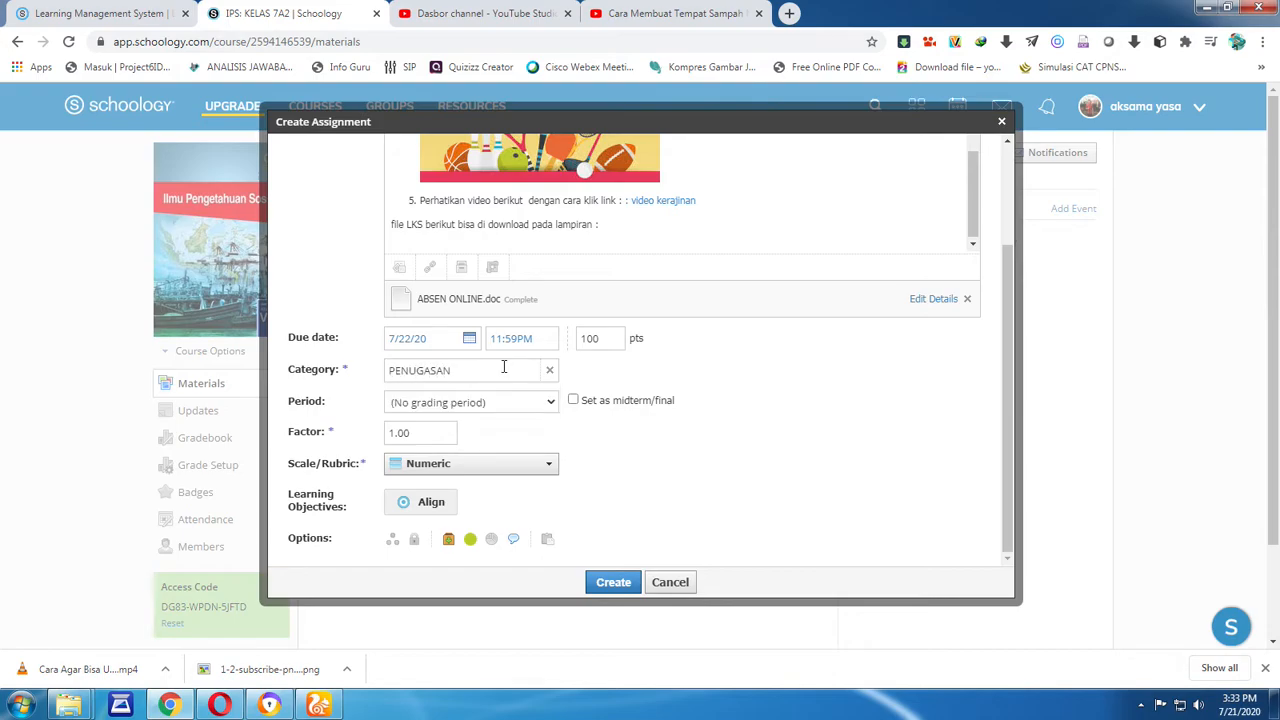
{"action": "left_click", "coordinate": [736, 378]}
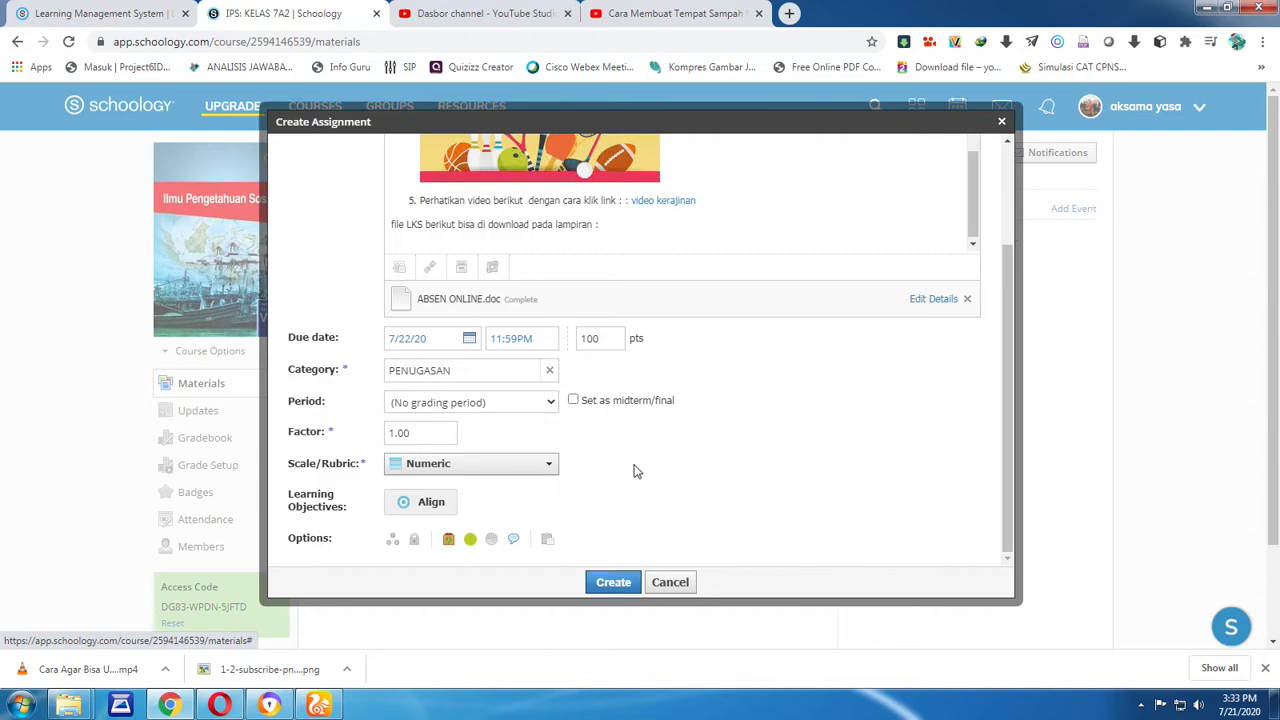
Check which Scale/Rubric options are available for the assignment
{"action": "scroll", "coordinate": [636, 471], "scroll_direction": "down", "scroll_amount": 1}
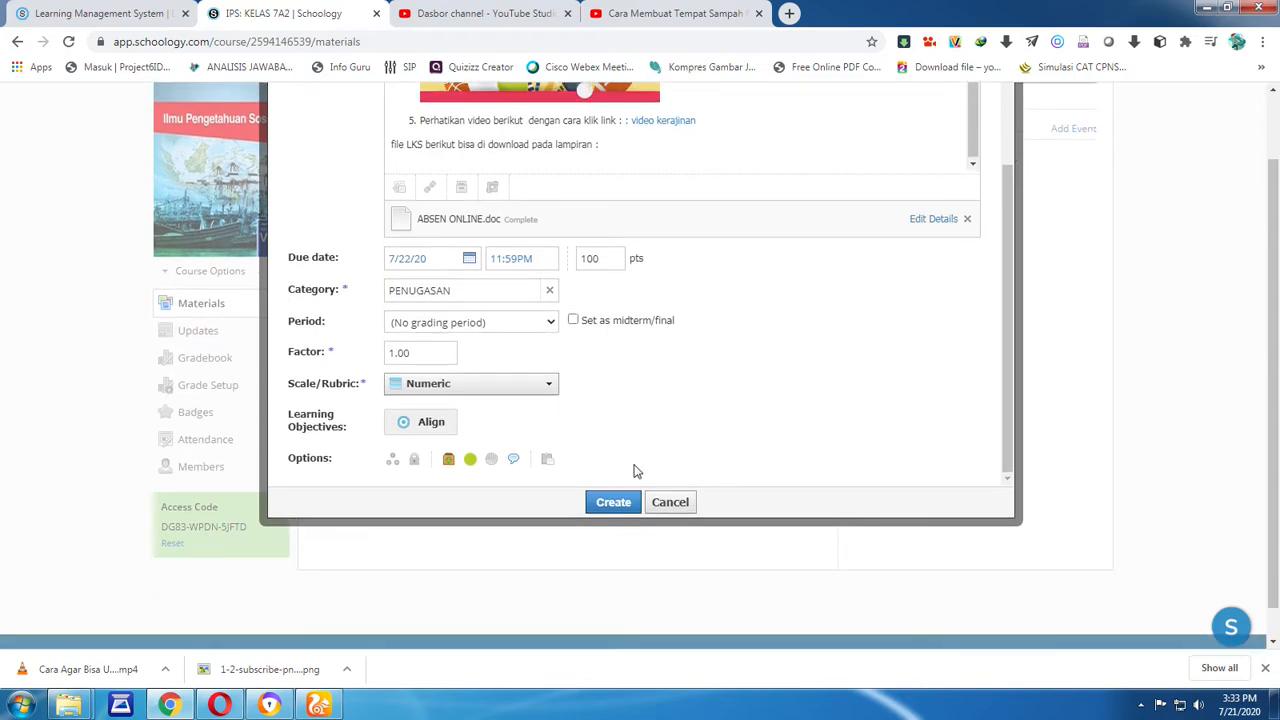
{"action": "left_click", "coordinate": [544, 388]}
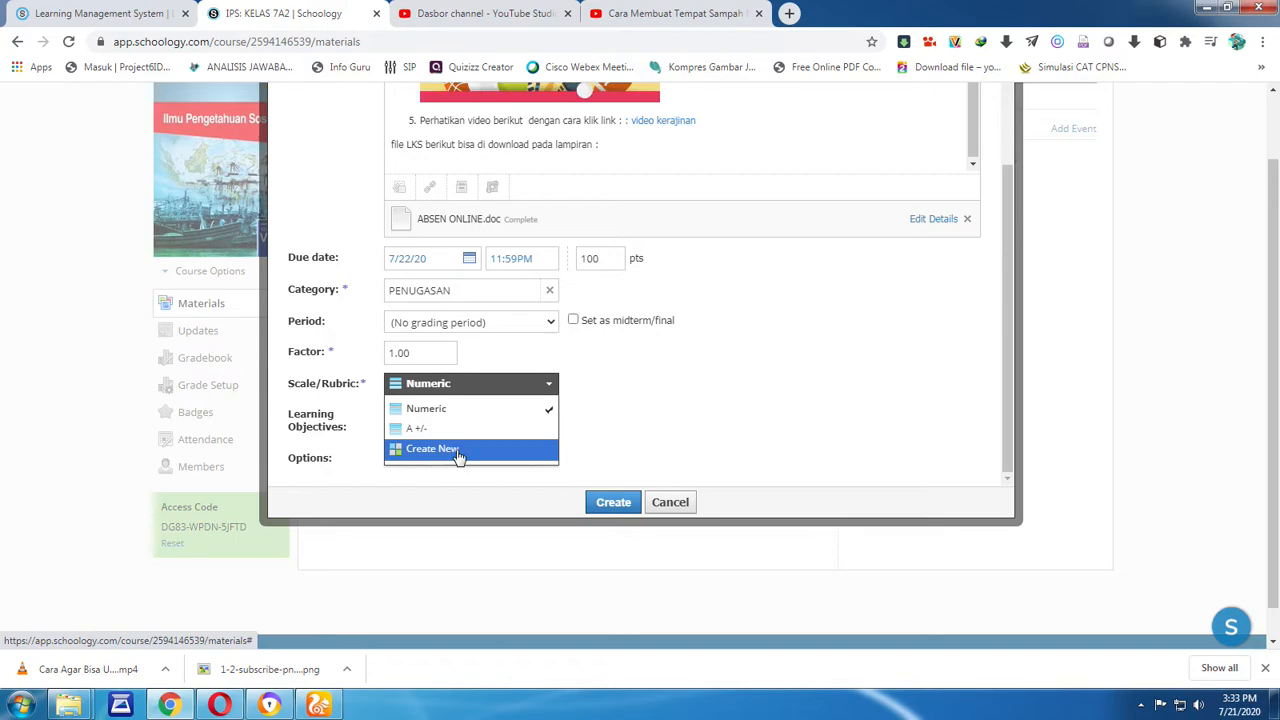
{"action": "left_click", "coordinate": [639, 409]}
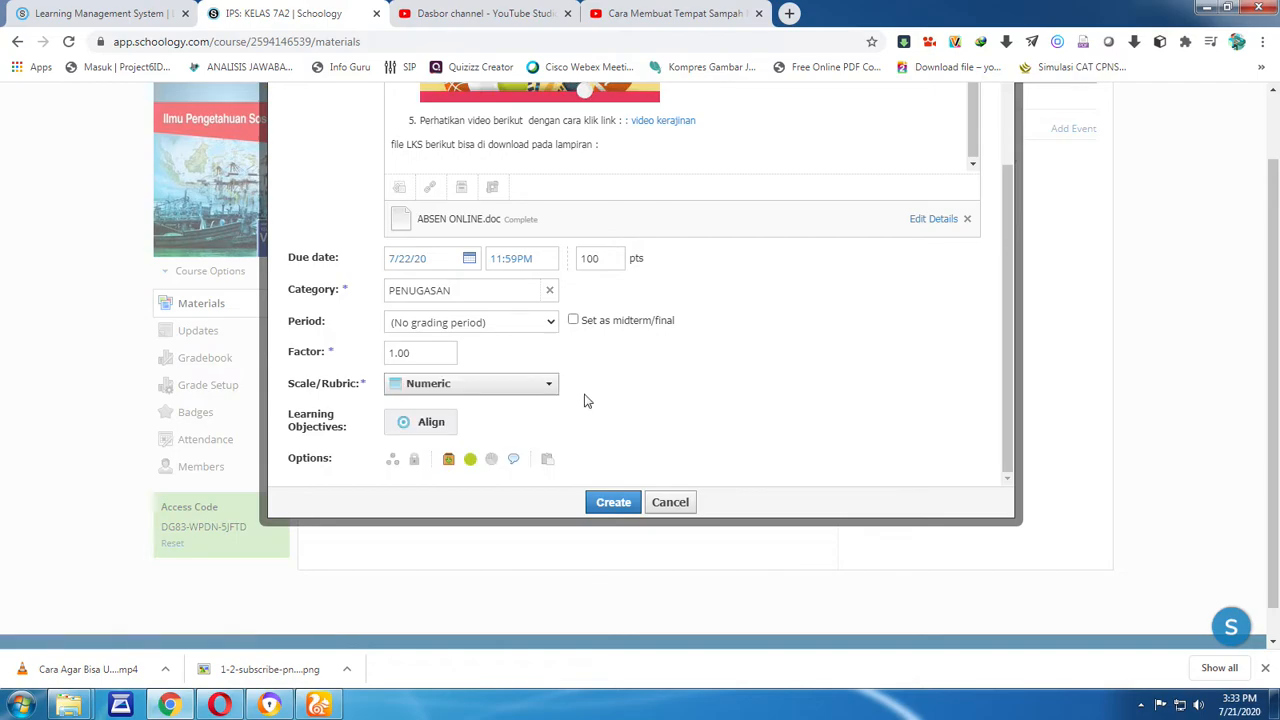
Try individually assigning the assignment to a course member, and remove that member from the assignee field
{"action": "left_click", "coordinate": [394, 462]}
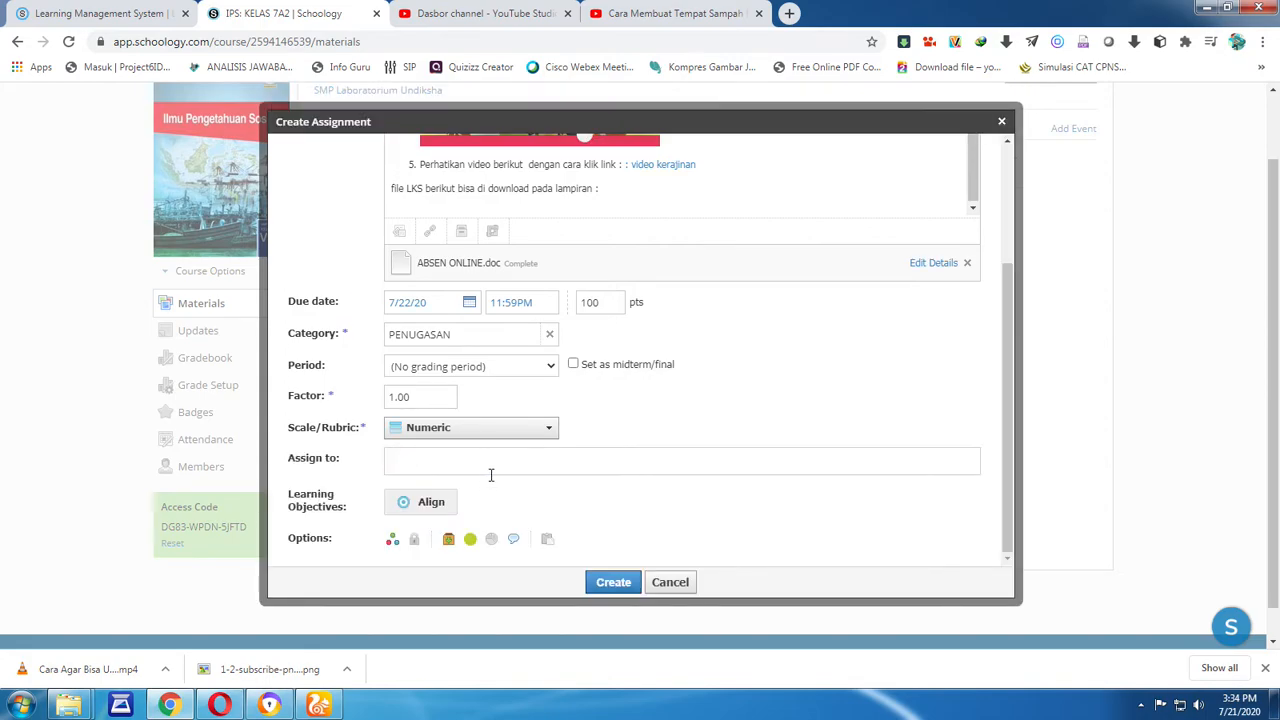
{"action": "left_click", "coordinate": [435, 463]}
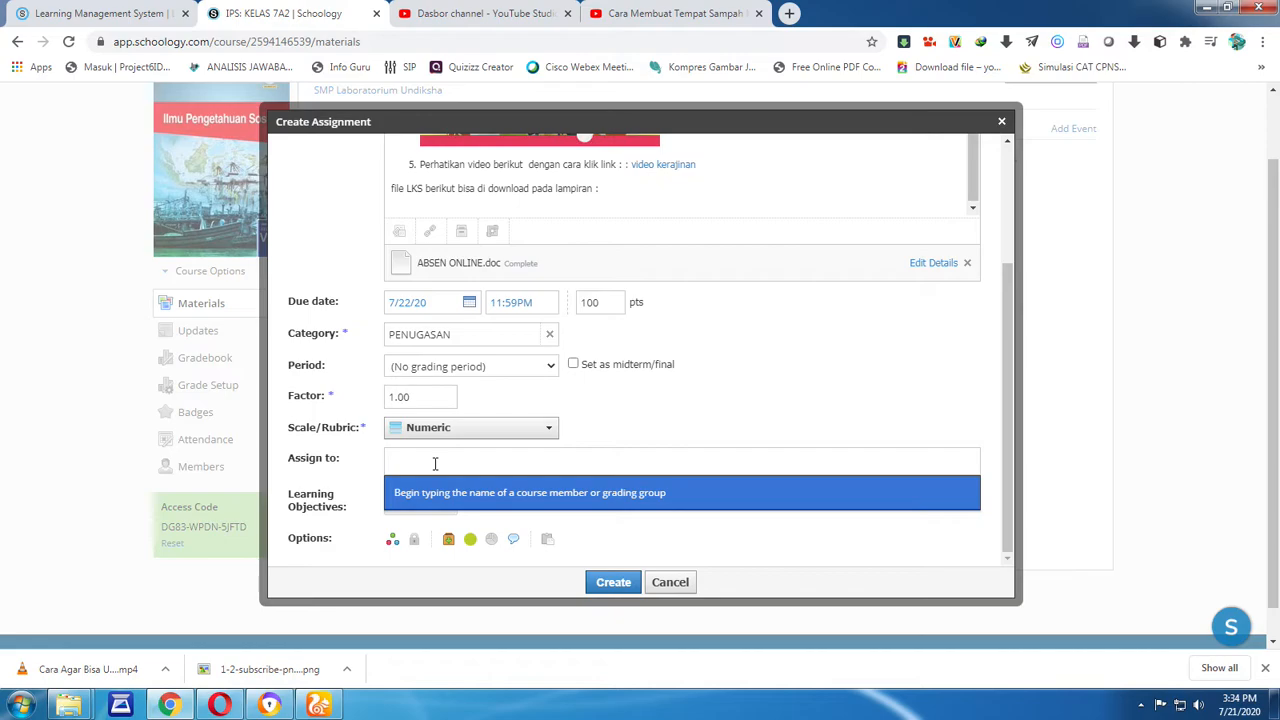
{"action": "type", "text": "susi"}
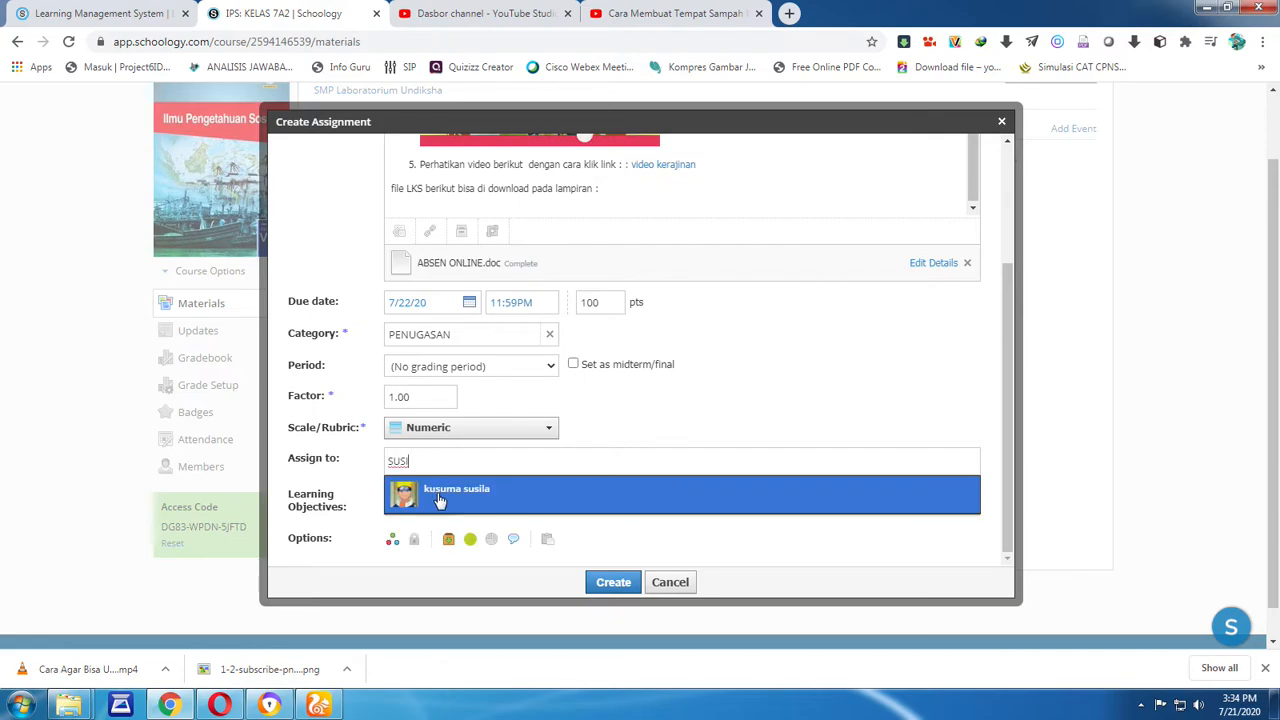
{"action": "left_click", "coordinate": [440, 500]}
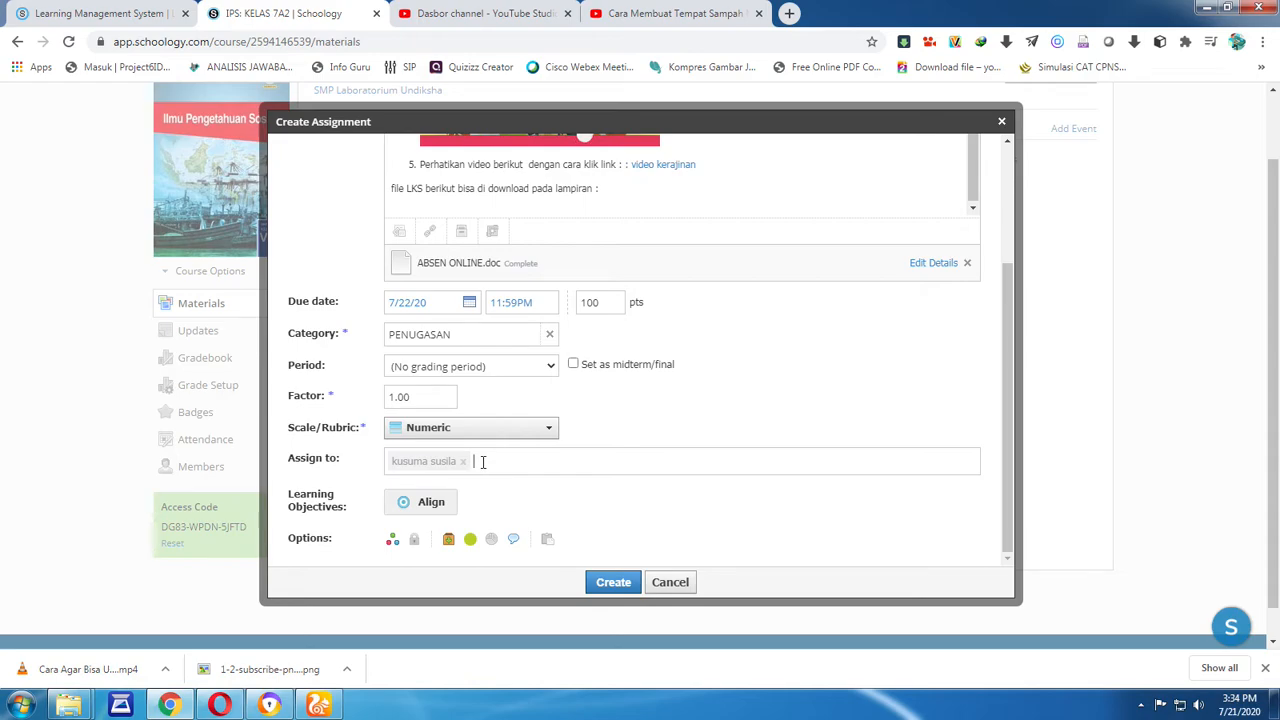
{"action": "scroll", "coordinate": [482, 461], "scroll_direction": "down", "scroll_amount": 1}
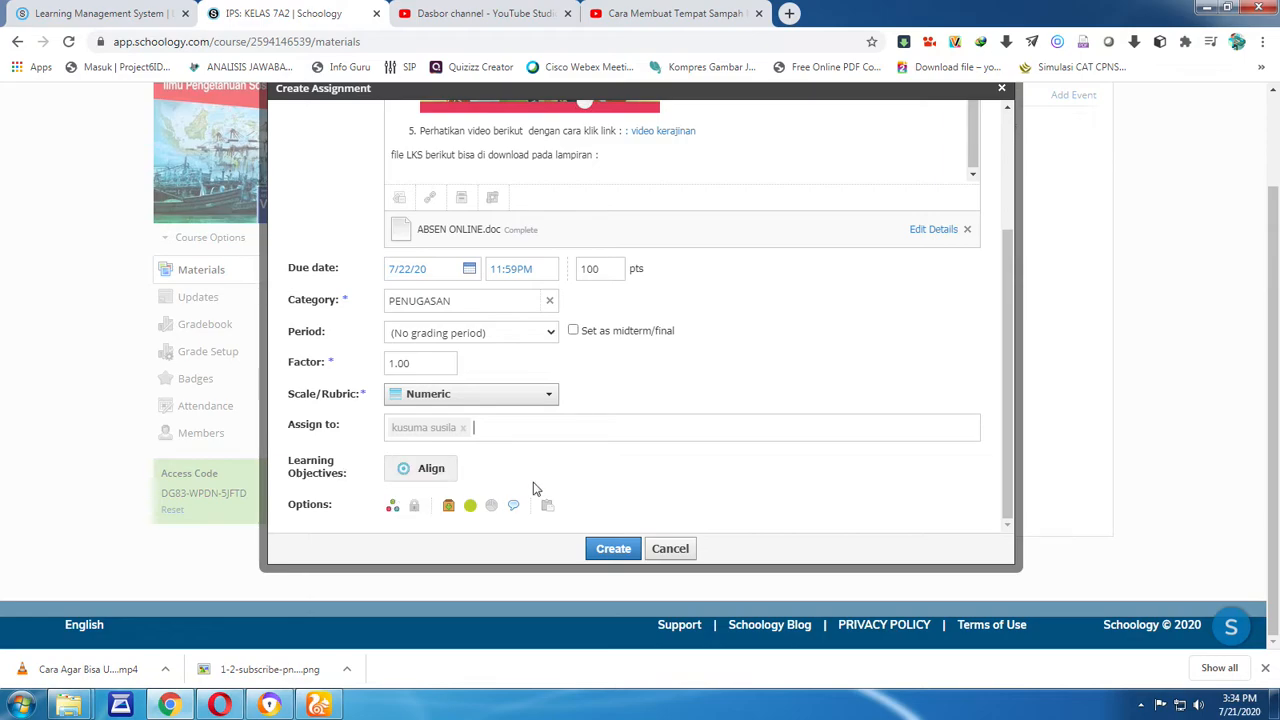
{"action": "left_click", "coordinate": [464, 429]}
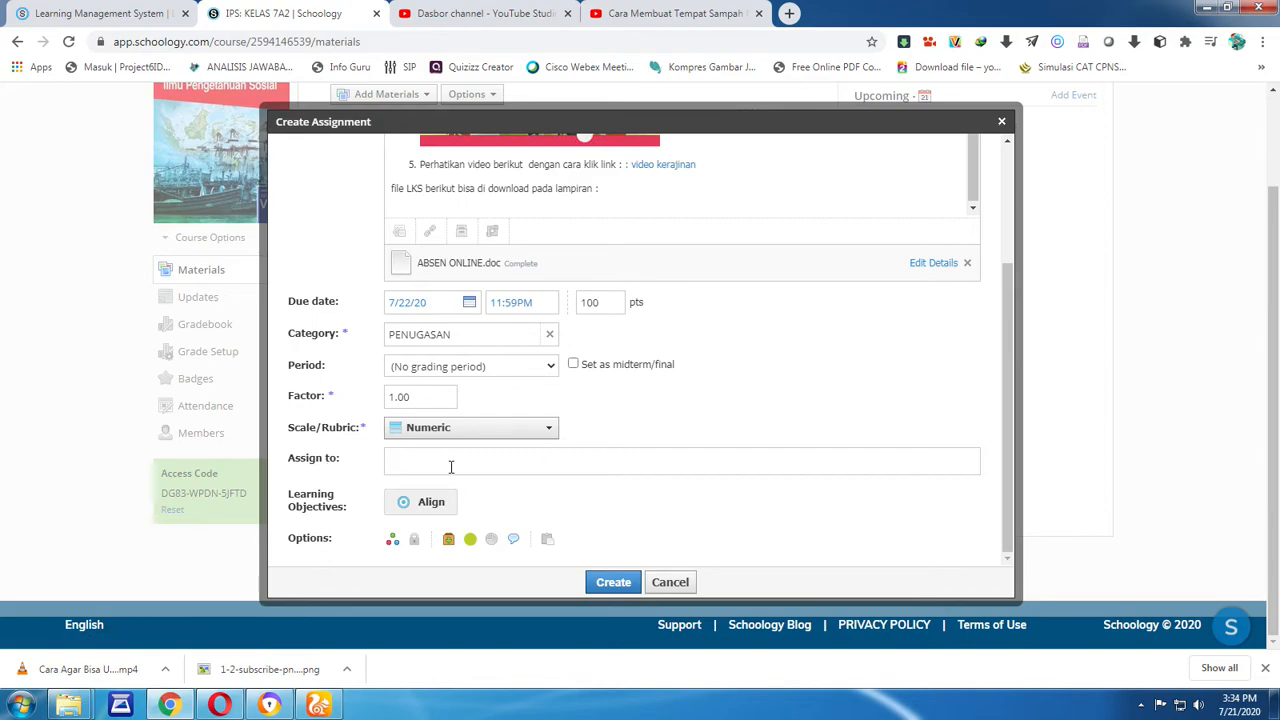
Switch the assignment's submissions option off and back on, and enable its grade statistics option
{"action": "left_click", "coordinate": [449, 540]}
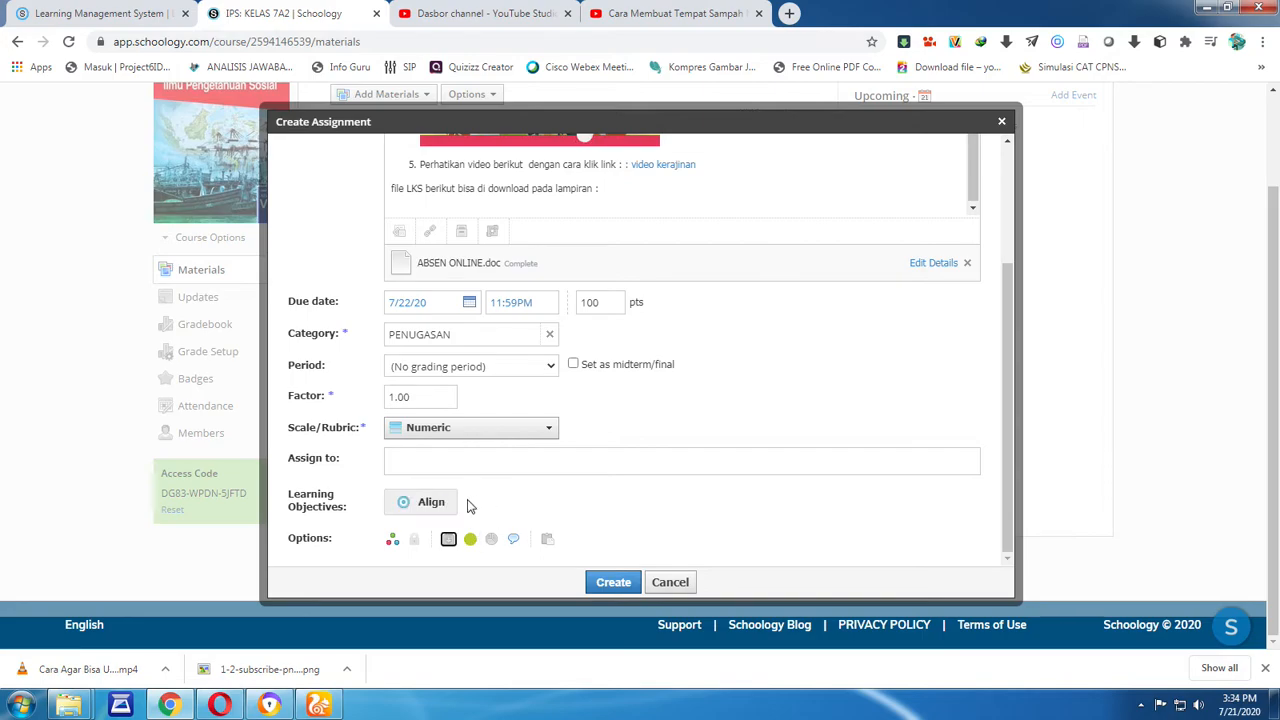
{"action": "left_click", "coordinate": [449, 540]}
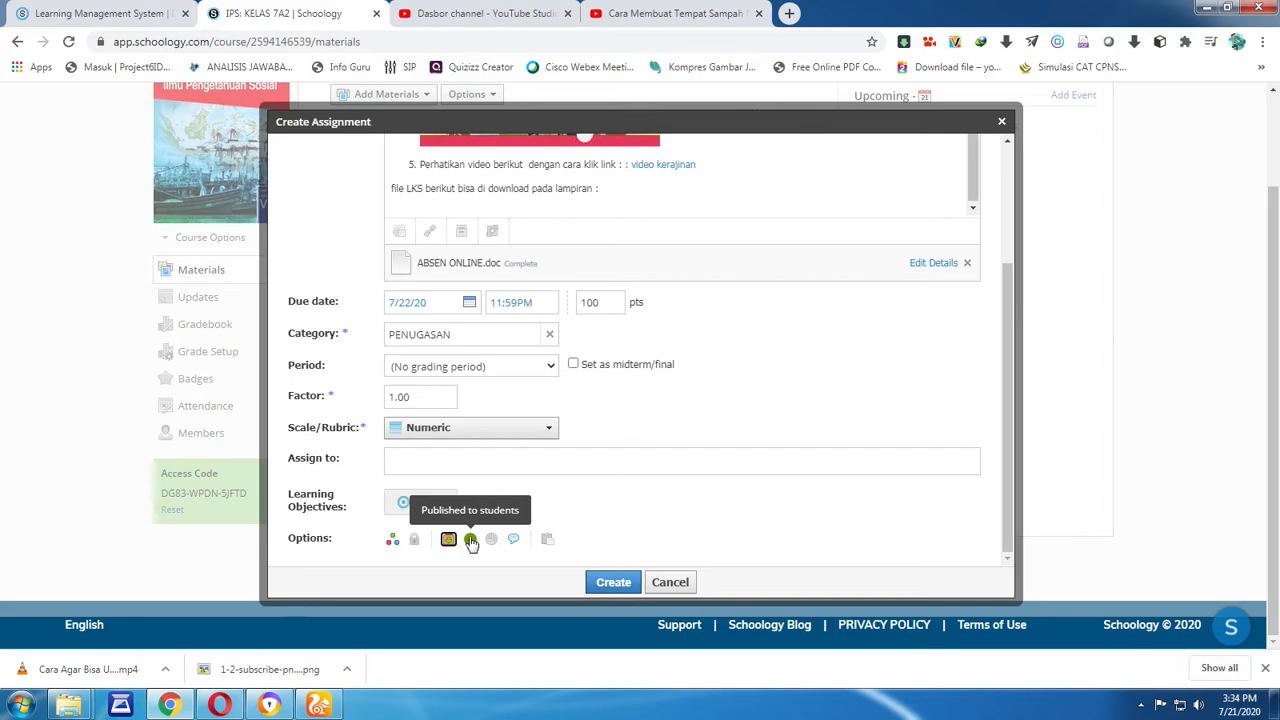
{"action": "left_click", "coordinate": [490, 540]}
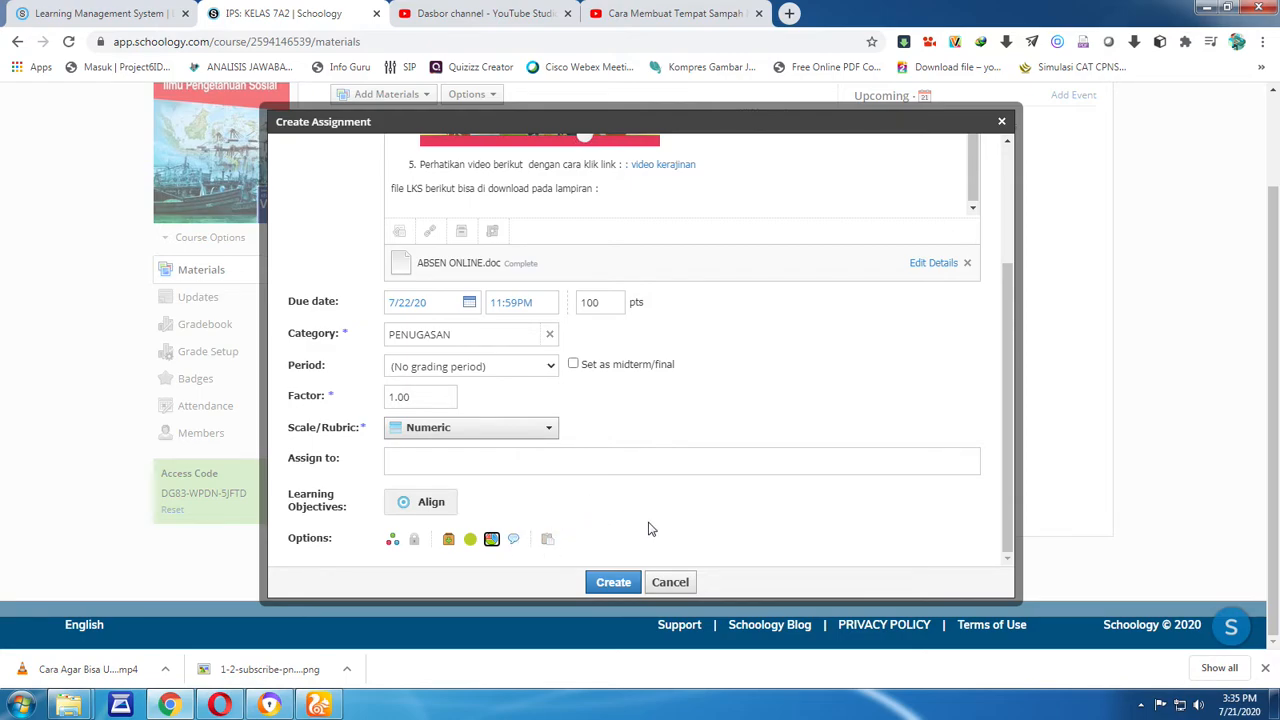
Review the completed assignment form and try to create the assignment with the new PENUGASAN category
{"action": "scroll", "coordinate": [780, 477], "scroll_direction": "up", "scroll_amount": 3}
{"action": "scroll", "coordinate": [780, 454], "scroll_direction": "down", "scroll_amount": 2}
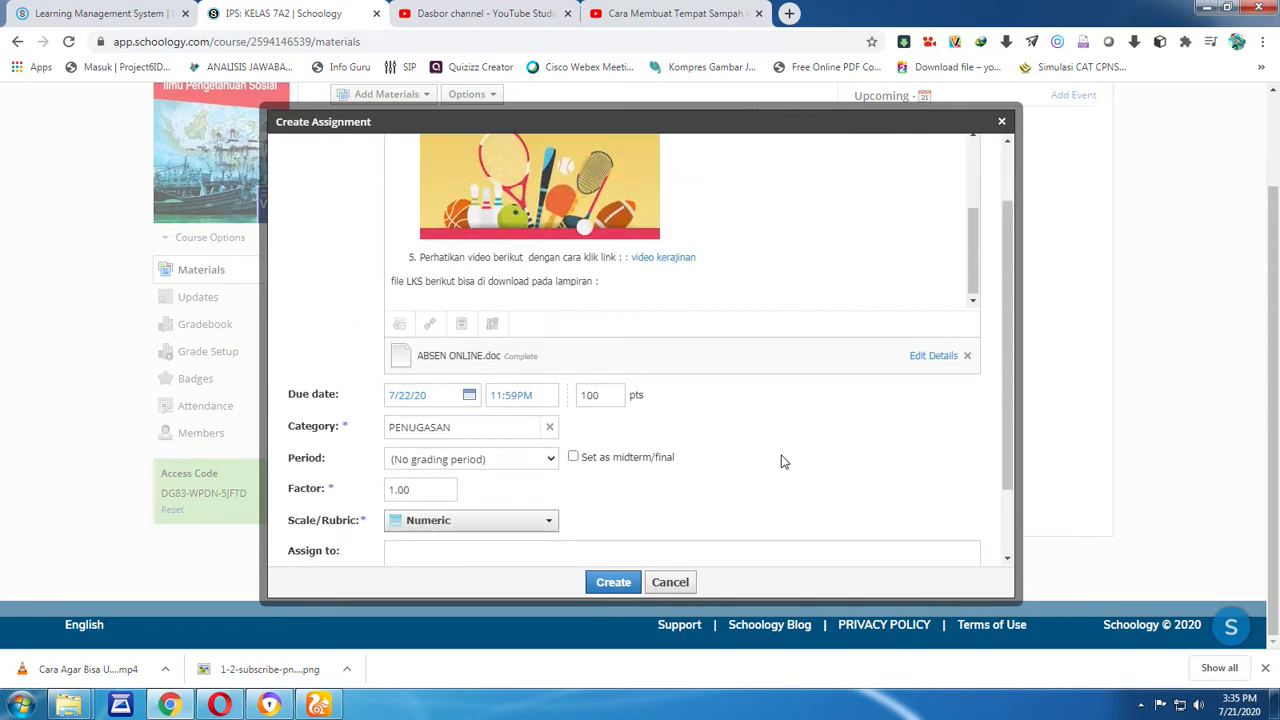
{"action": "scroll", "coordinate": [780, 457], "scroll_direction": "up", "scroll_amount": 2}
{"action": "scroll", "coordinate": [752, 521], "scroll_direction": "down", "scroll_amount": 3}
{"action": "left_click", "coordinate": [614, 582]}
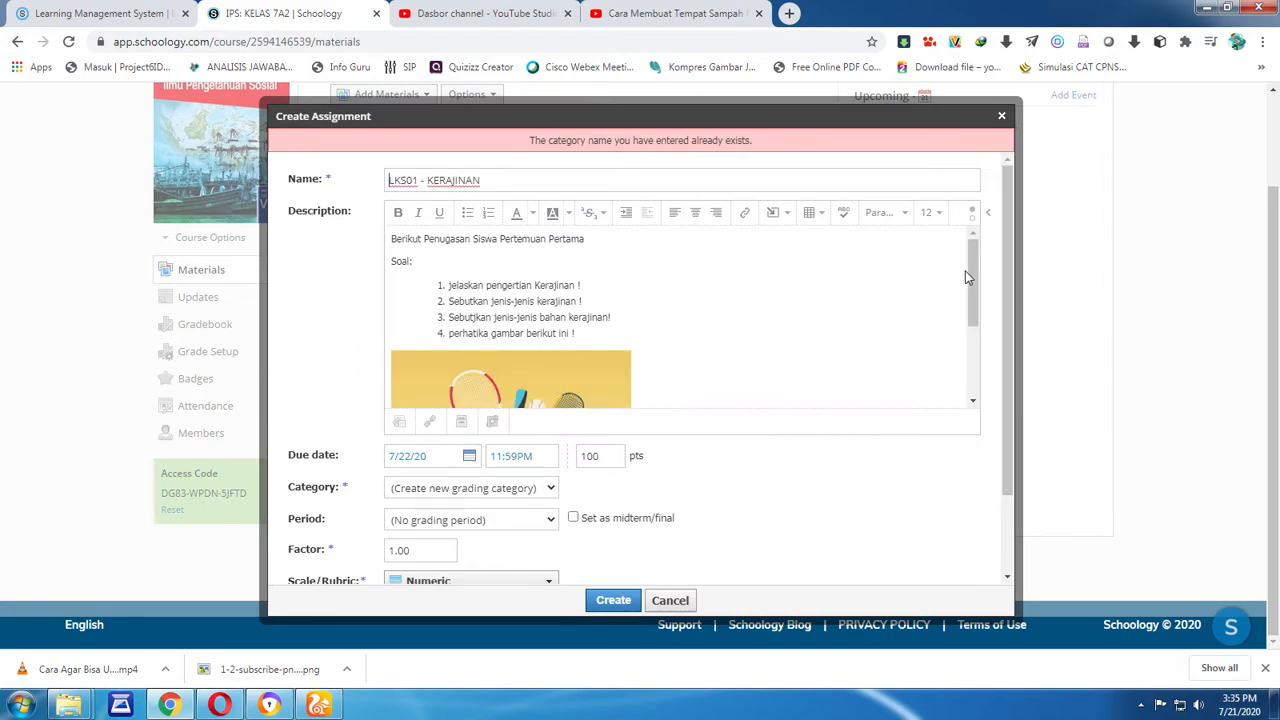
Set the assignment's grading category to the existing Penugasan and create the assignment
{"action": "left_click", "coordinate": [500, 519]}
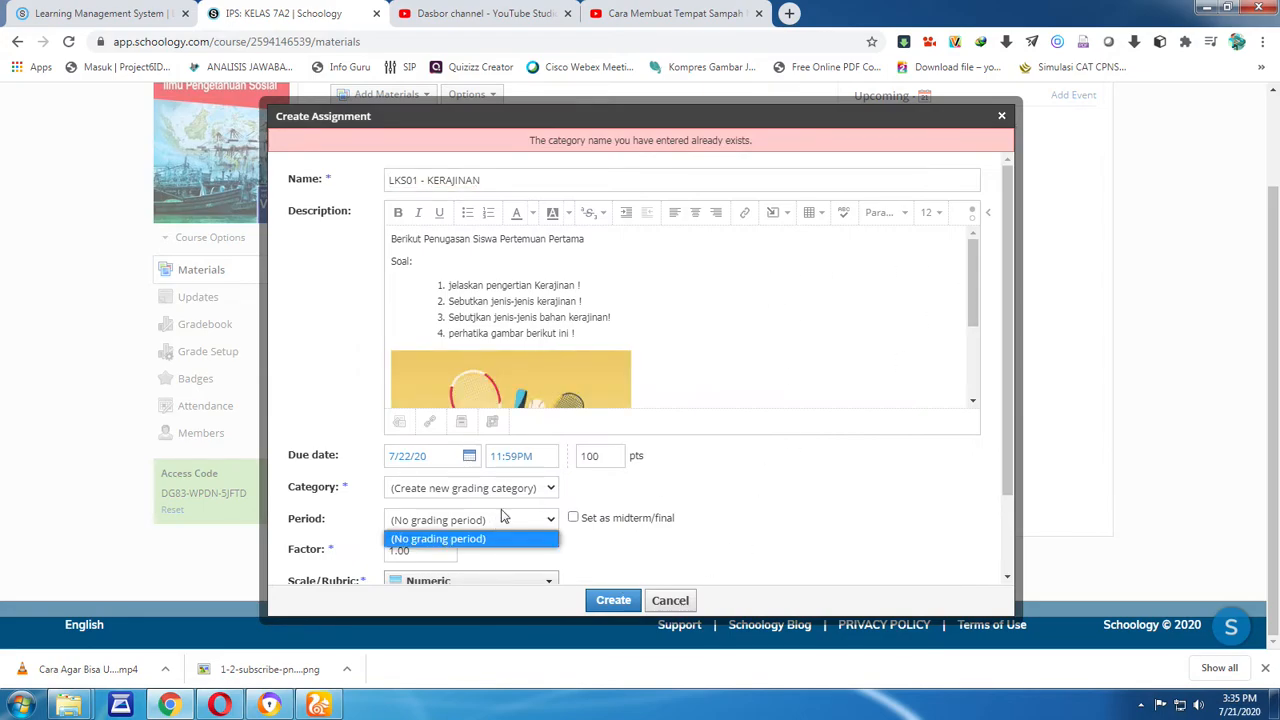
{"action": "left_click", "coordinate": [510, 490]}
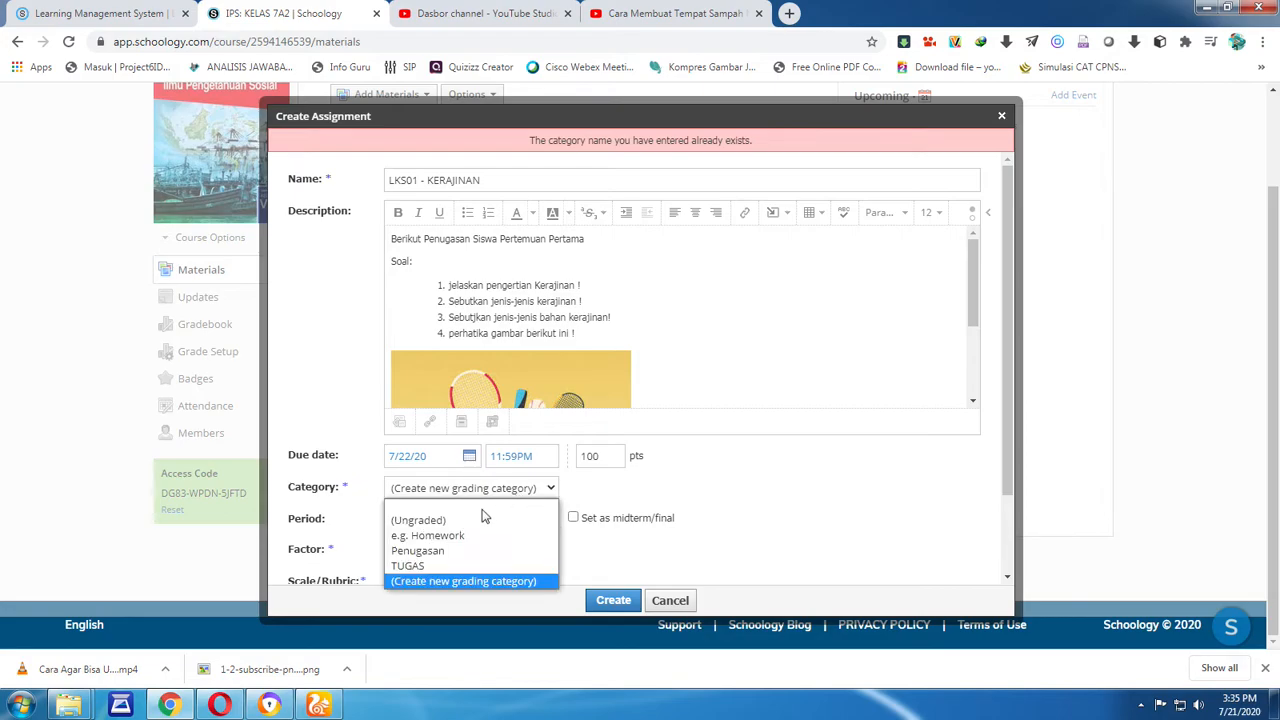
{"action": "left_click", "coordinate": [457, 546]}
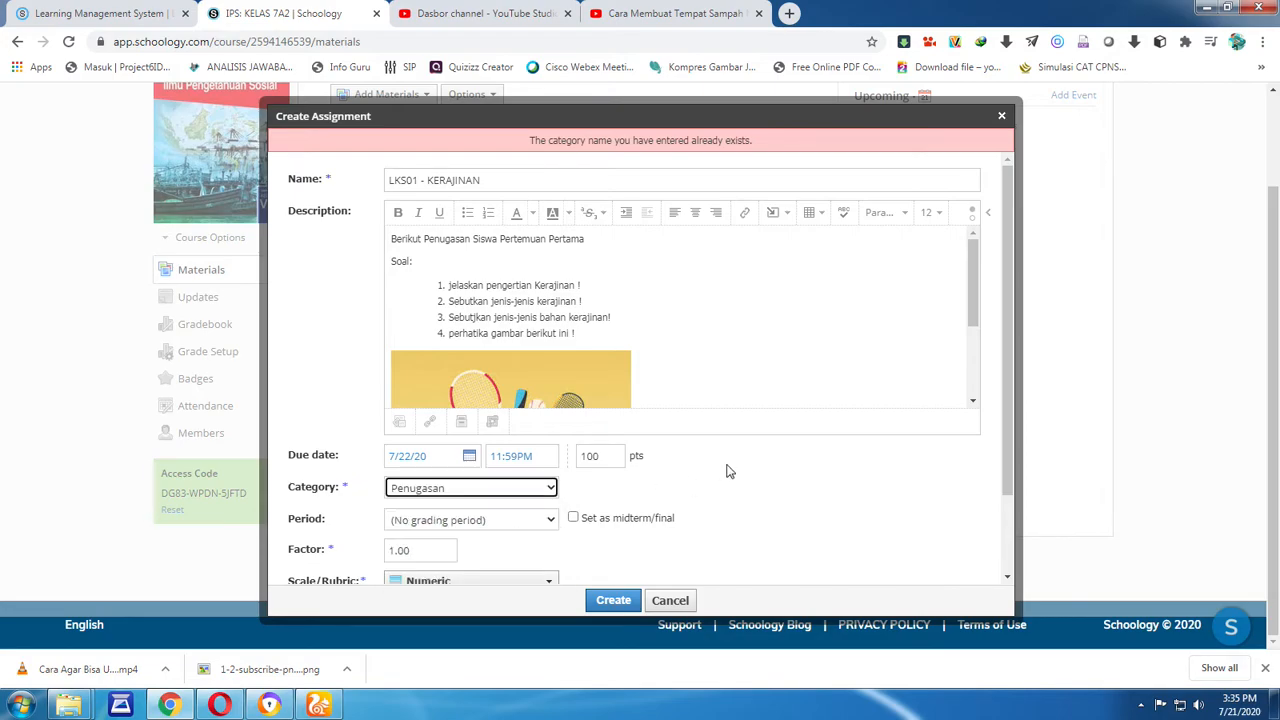
{"action": "scroll", "coordinate": [727, 471], "scroll_direction": "down", "scroll_amount": 3}
{"action": "left_click", "coordinate": [610, 600]}
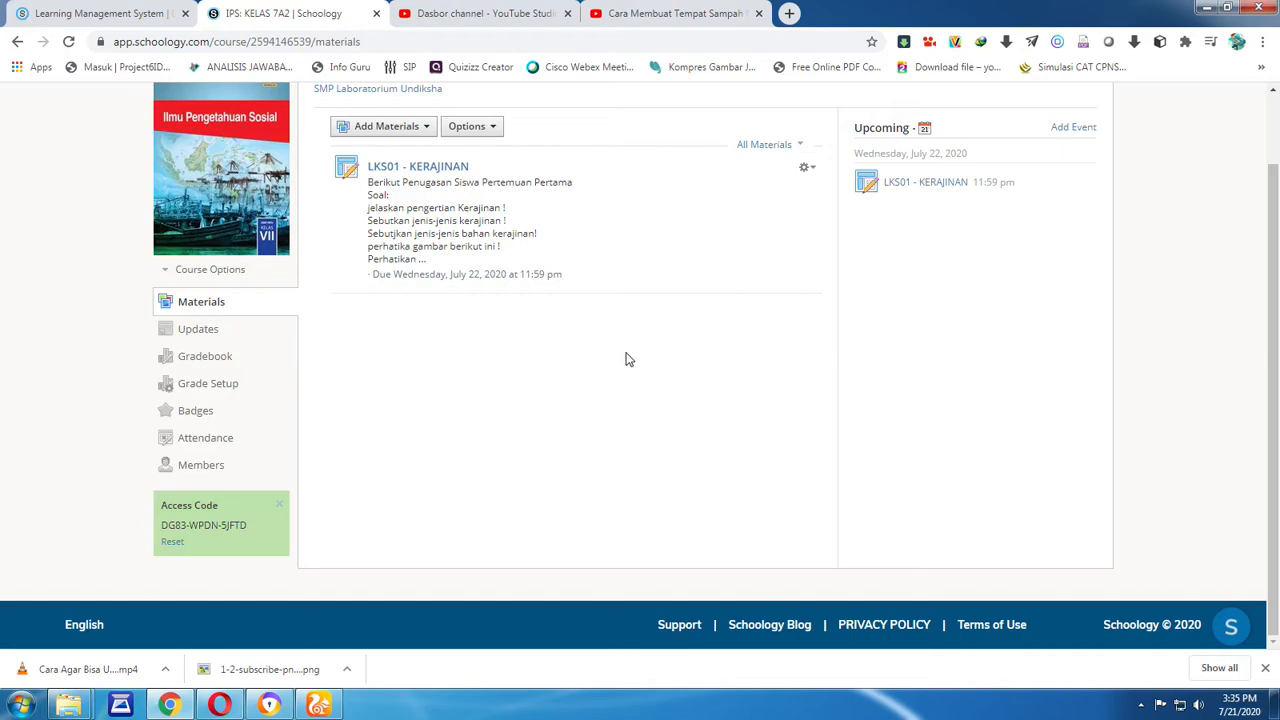
Check which material types the course's materials list can be filtered by
{"action": "scroll", "coordinate": [628, 359], "scroll_direction": "up", "scroll_amount": 1}
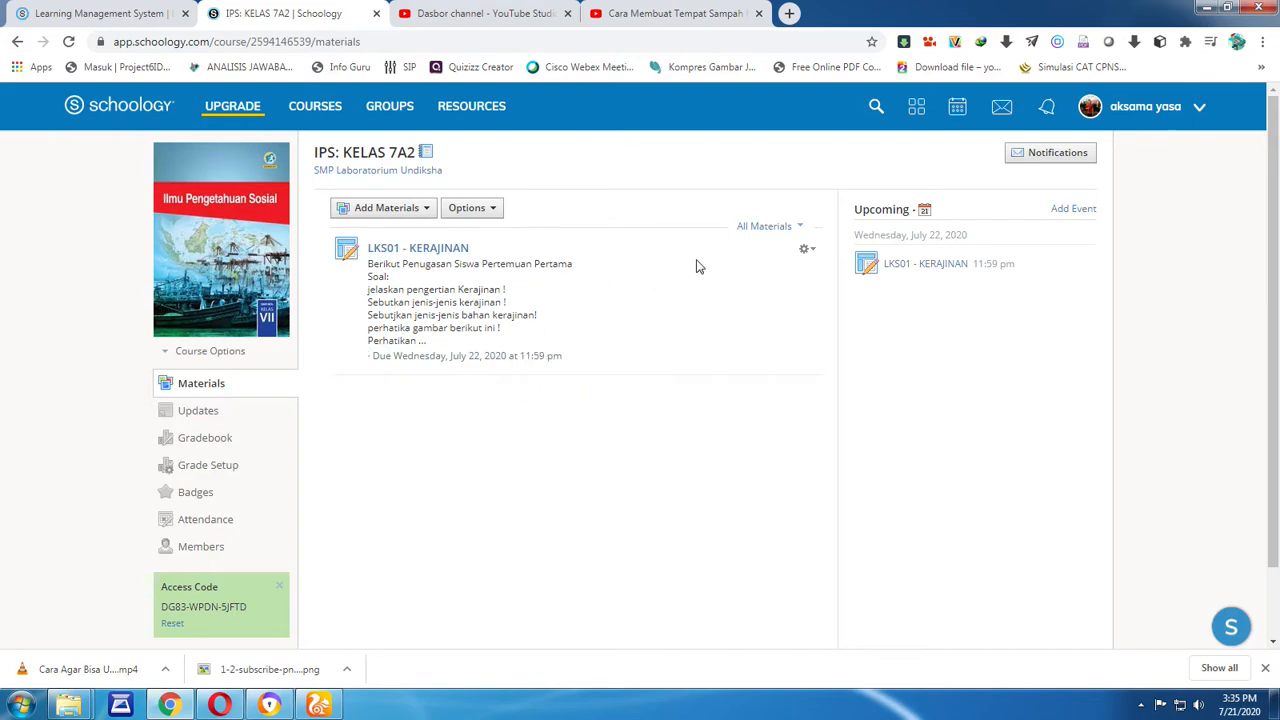
{"action": "left_click", "coordinate": [801, 229]}
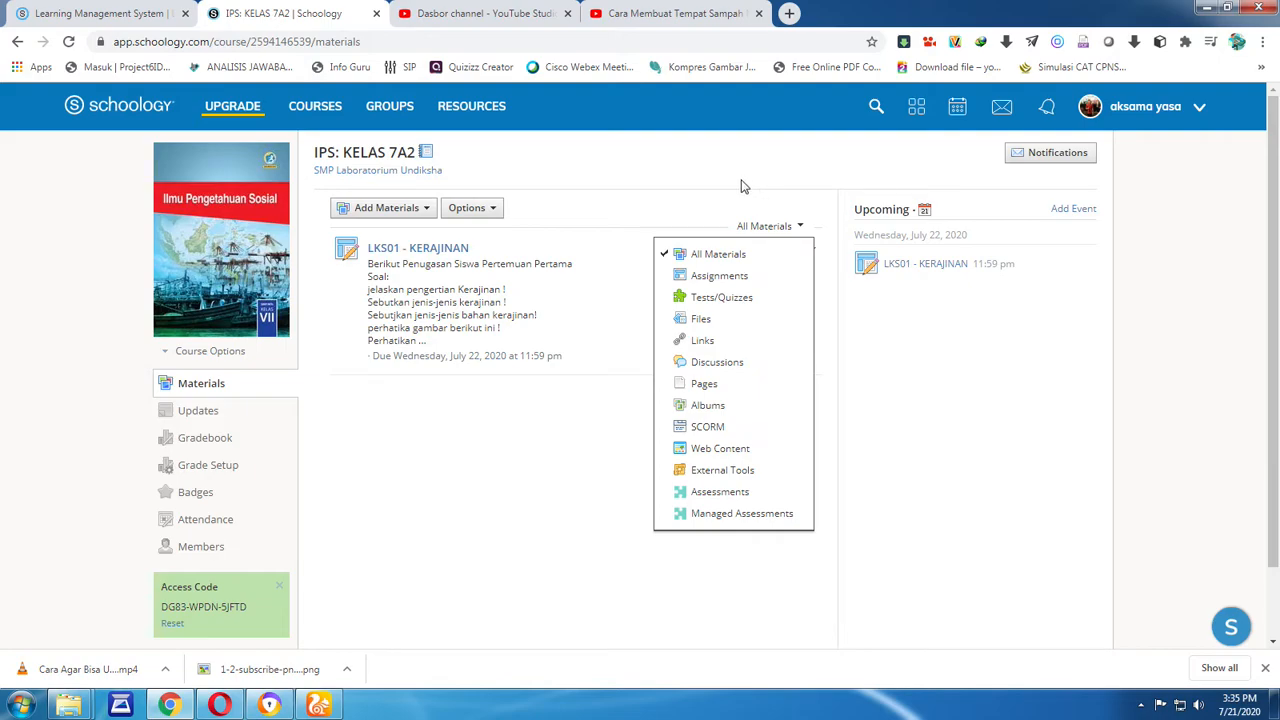
{"action": "left_click", "coordinate": [743, 186]}
{"action": "left_click", "coordinate": [800, 229]}
{"action": "left_click", "coordinate": [705, 159]}
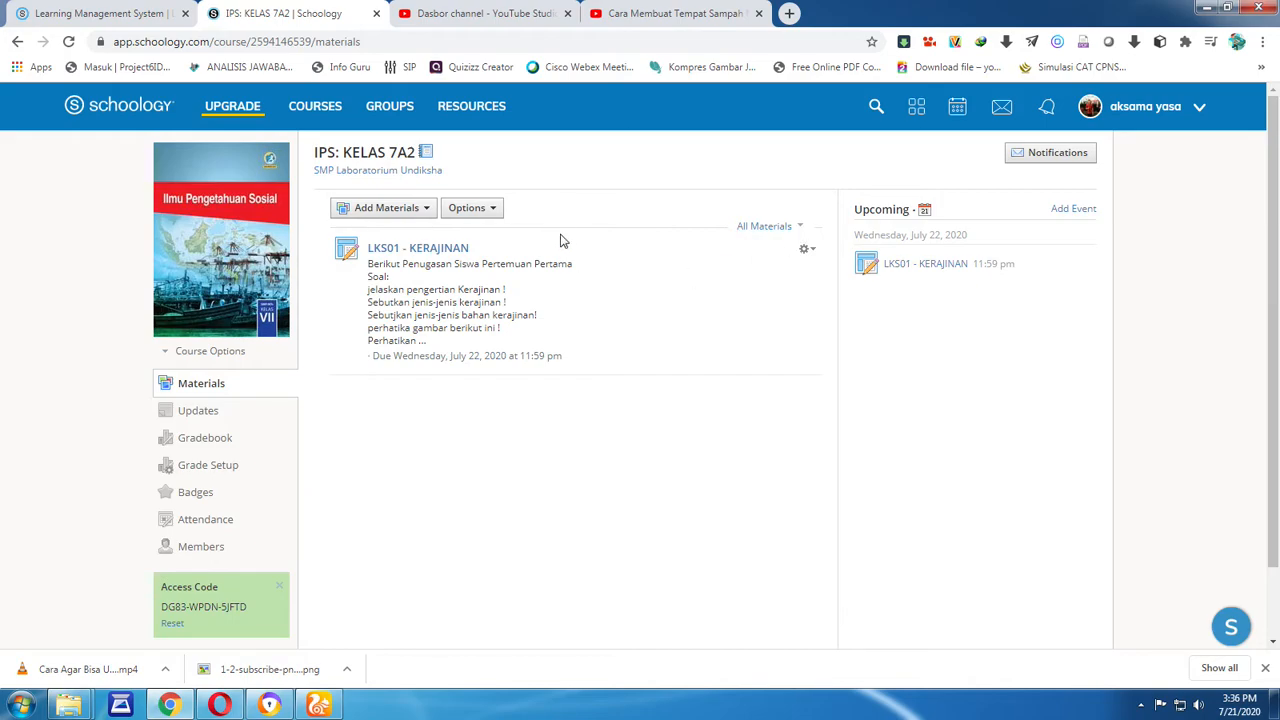
Start a new course discussion titled DISKUSI TENTANG PERKAMBANGAN KERAJINAN DI BALI
{"action": "left_click", "coordinate": [390, 210]}
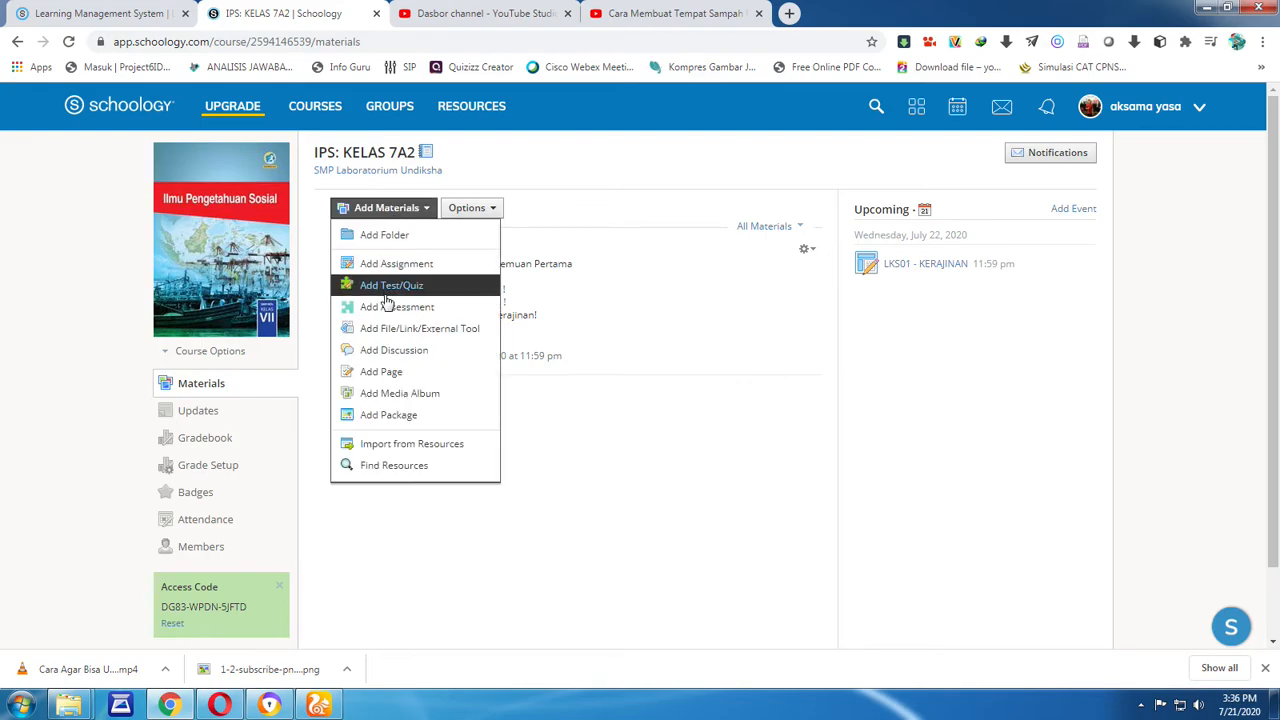
{"action": "left_click", "coordinate": [383, 351]}
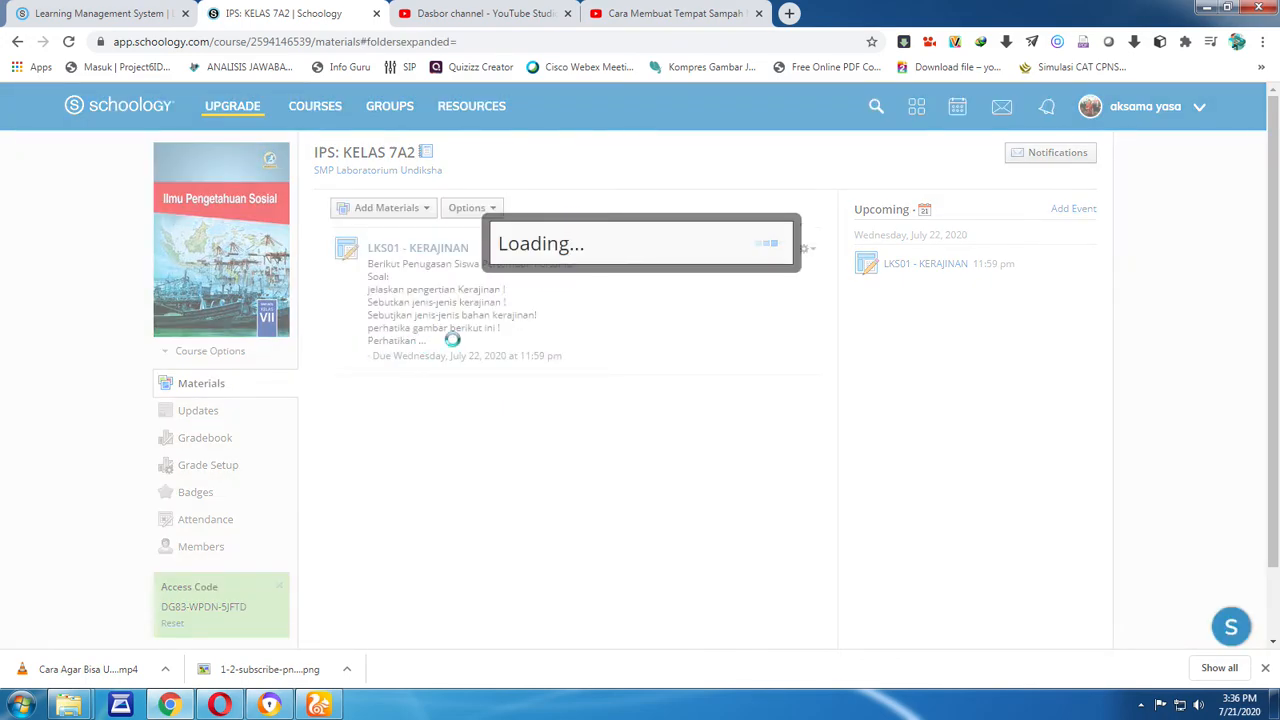
{"action": "left_click_drag", "start_coordinate": [480, 135], "coordinate": [480, 174]}
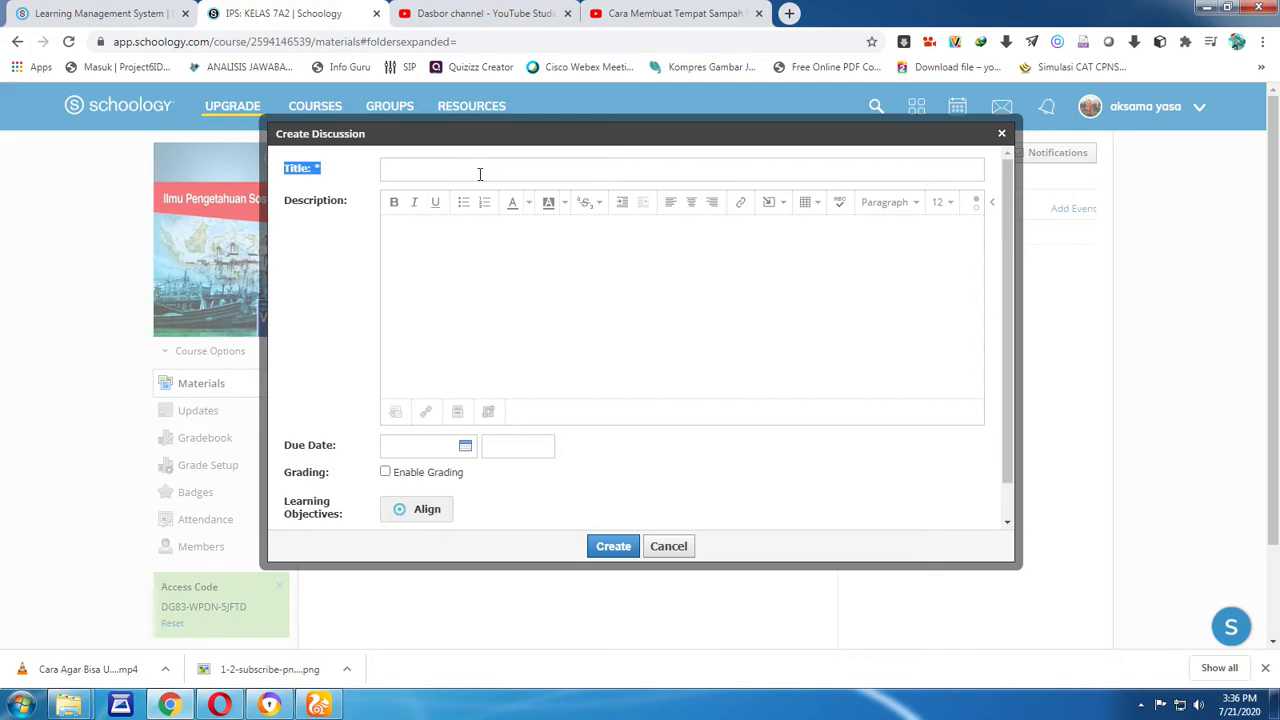
{"action": "left_click", "coordinate": [408, 168]}
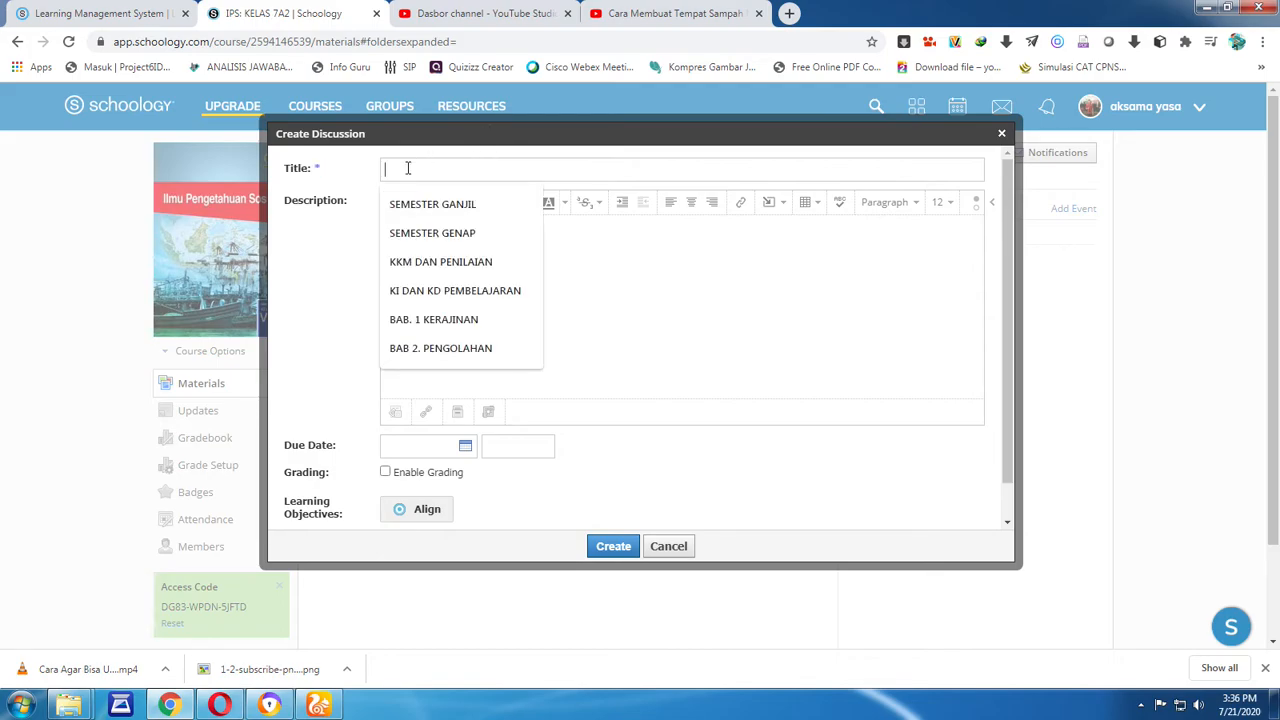
{"action": "left_click", "coordinate": [408, 168]}
{"action": "type", "text": "DISKUSI TENTANG PERKAMBANGAN K"}
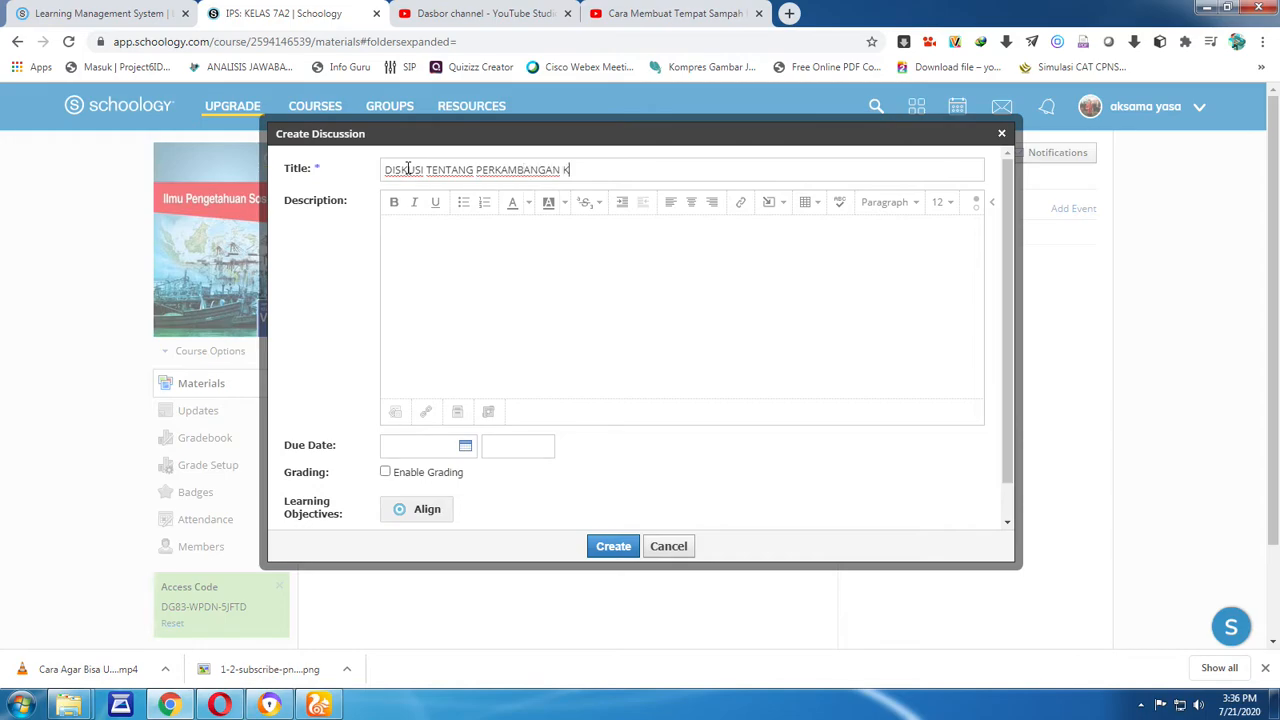
{"action": "type", "text": "ERAJINAN DI BALI"}
Correct the misspelled word in the discussion title to PERKEMBANGAN
{"action": "left_click", "coordinate": [433, 233]}
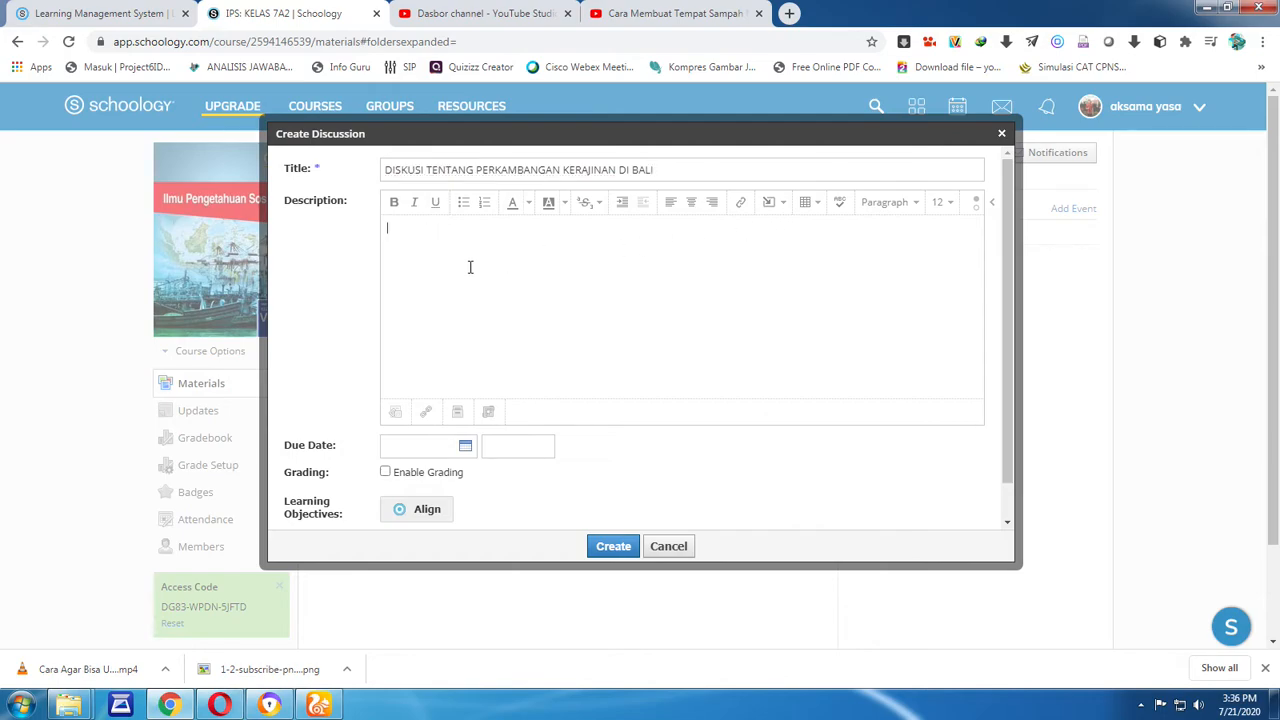
{"action": "left_click", "coordinate": [505, 168]}
{"action": "left_click_drag", "start_coordinate": [508, 170], "coordinate": [499, 170]}
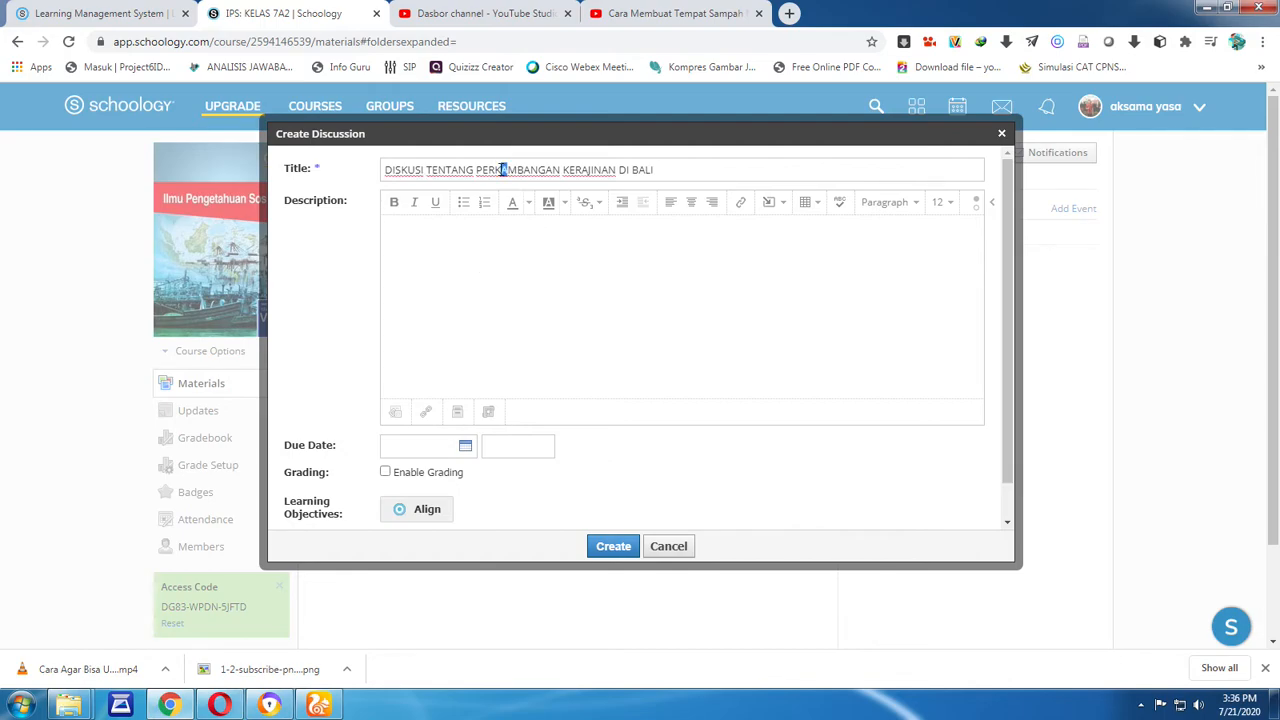
{"action": "type", "text": "E"}
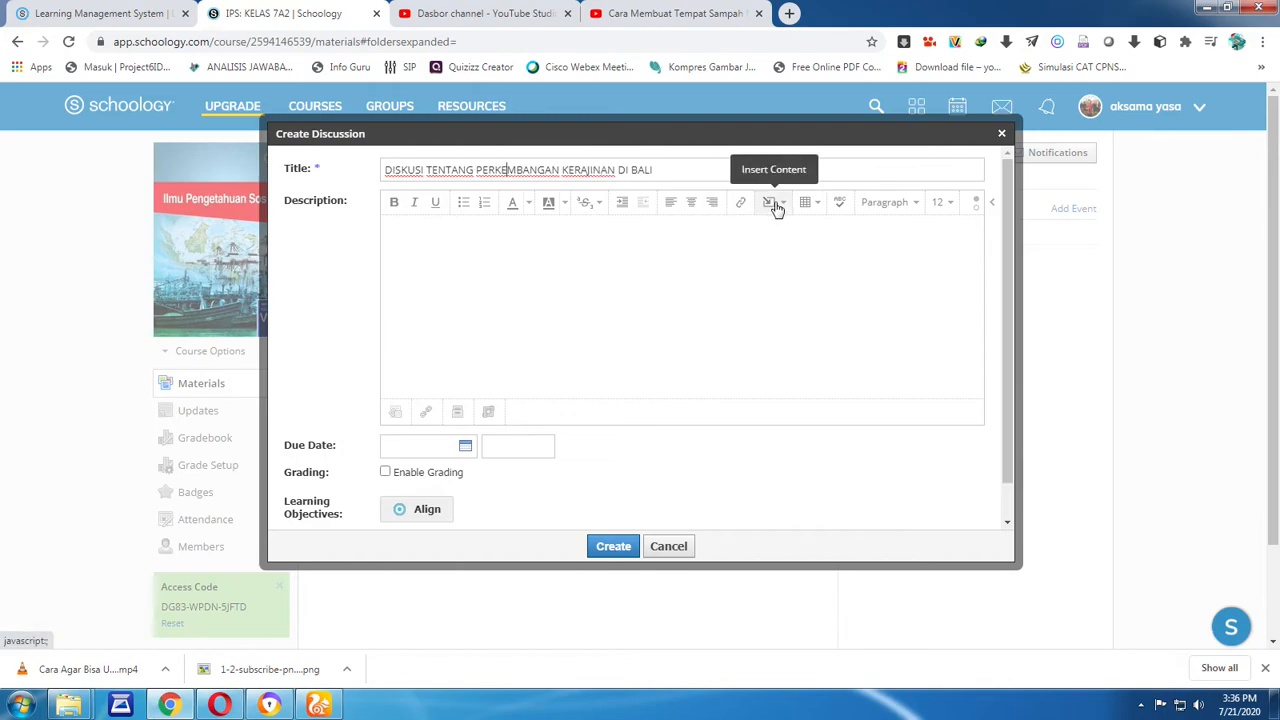
Insert the image download.jpg from the Downloads folder into the discussion description
{"action": "left_click", "coordinate": [780, 206]}
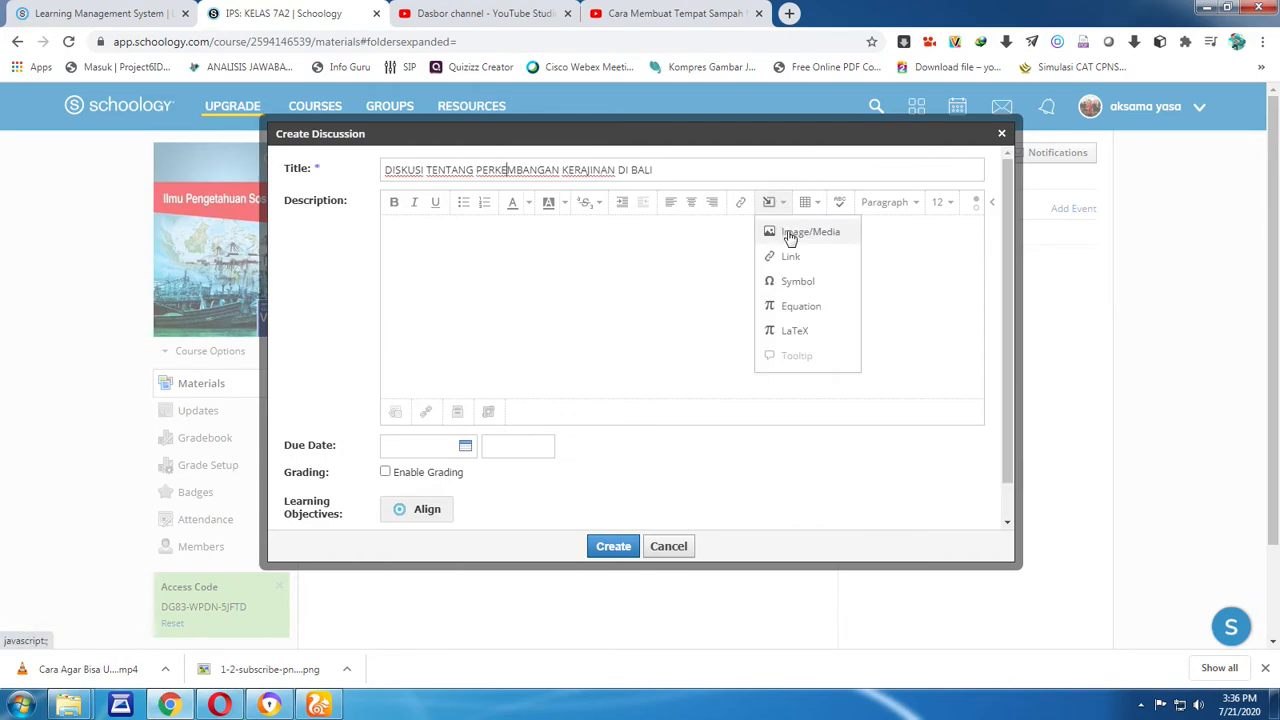
{"action": "left_click", "coordinate": [804, 237]}
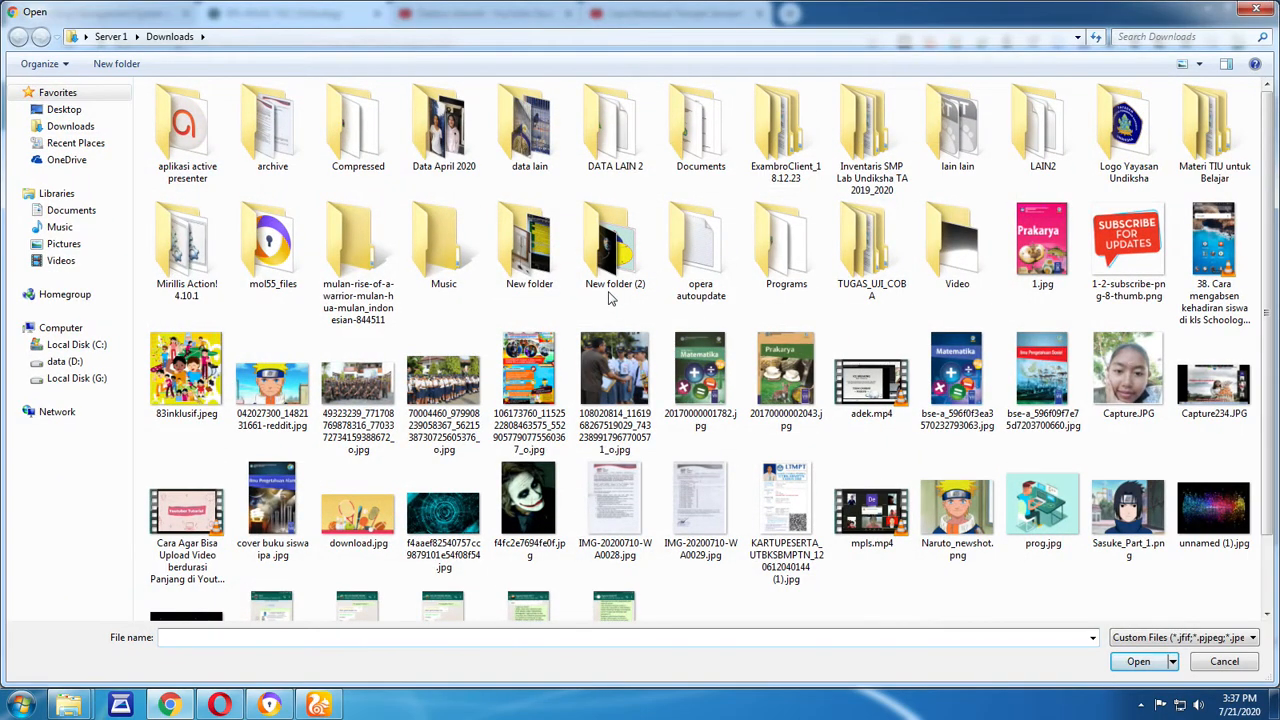
{"action": "double_click", "coordinate": [372, 520]}
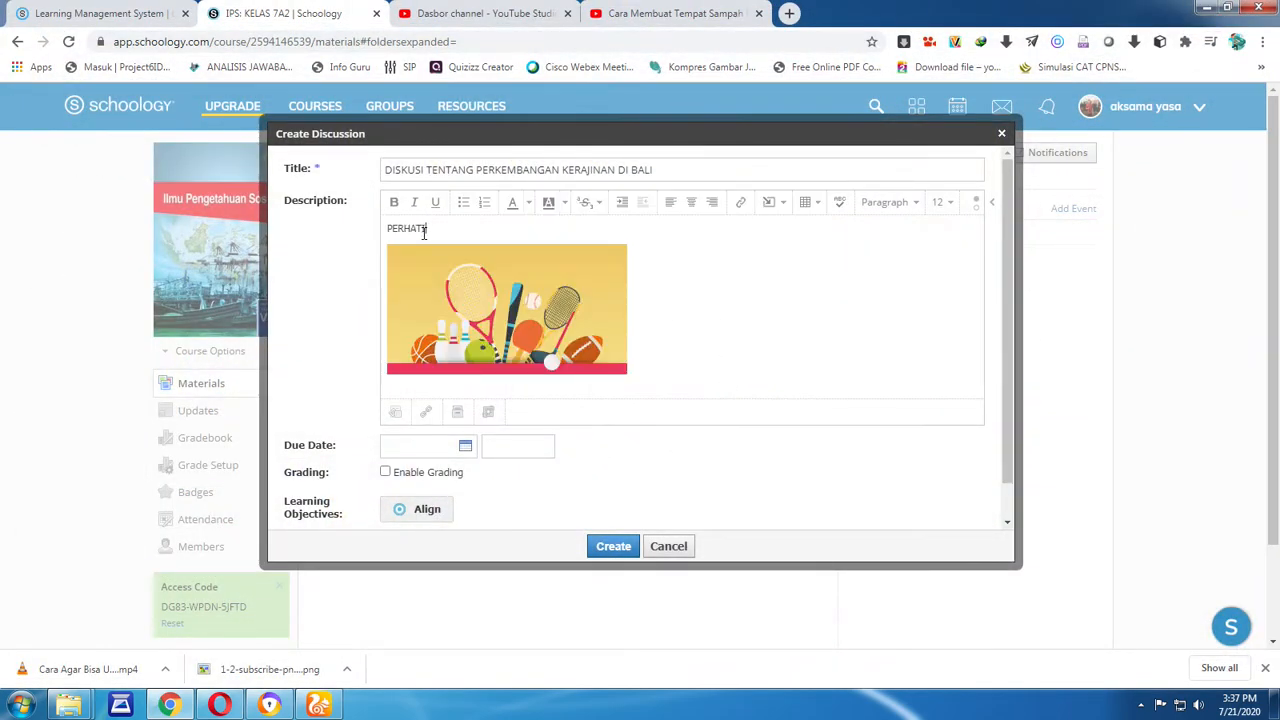
Write PERHATIKAN GAMBAR! above the image and PERHATIKAN VIDEO KERAJINAN DI BALI BERIKUT : below it
{"action": "type", "text": "N GAMBAR!"}
{"action": "left_click", "coordinate": [662, 363]}
{"action": "key", "text": "Return"}
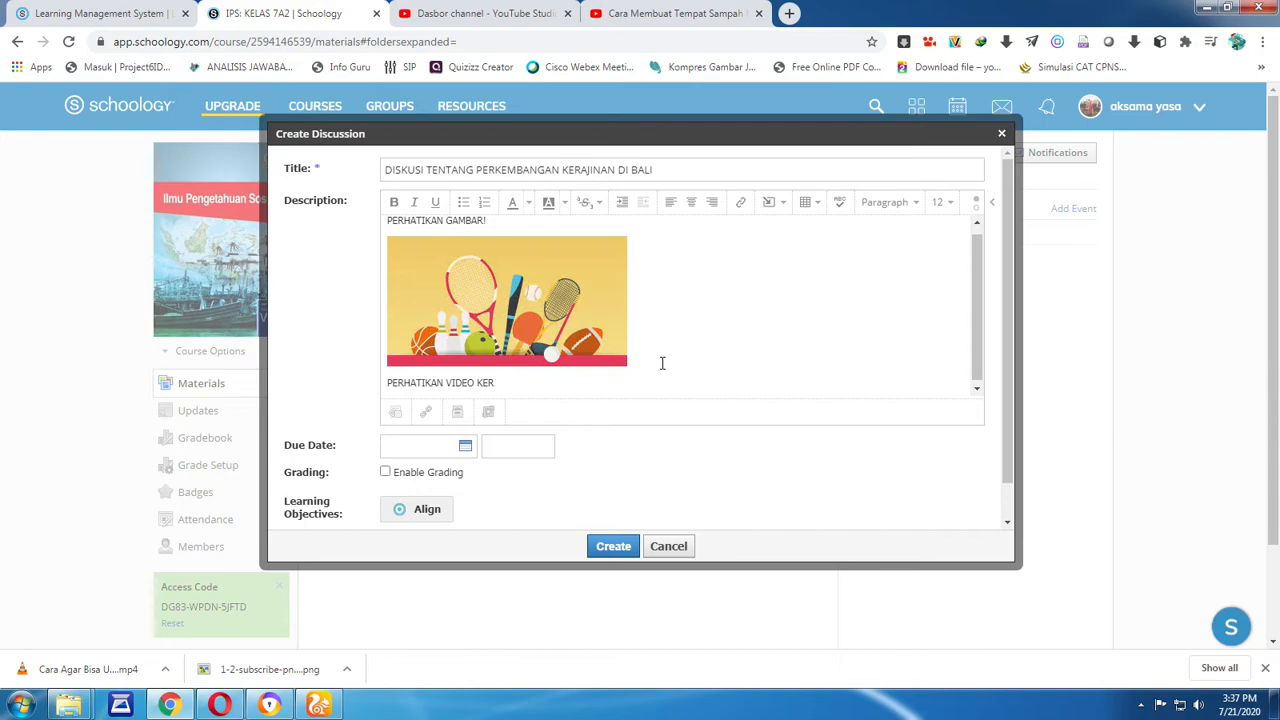
{"action": "type", "text": "NAN DI BALI BERIKUT :"}
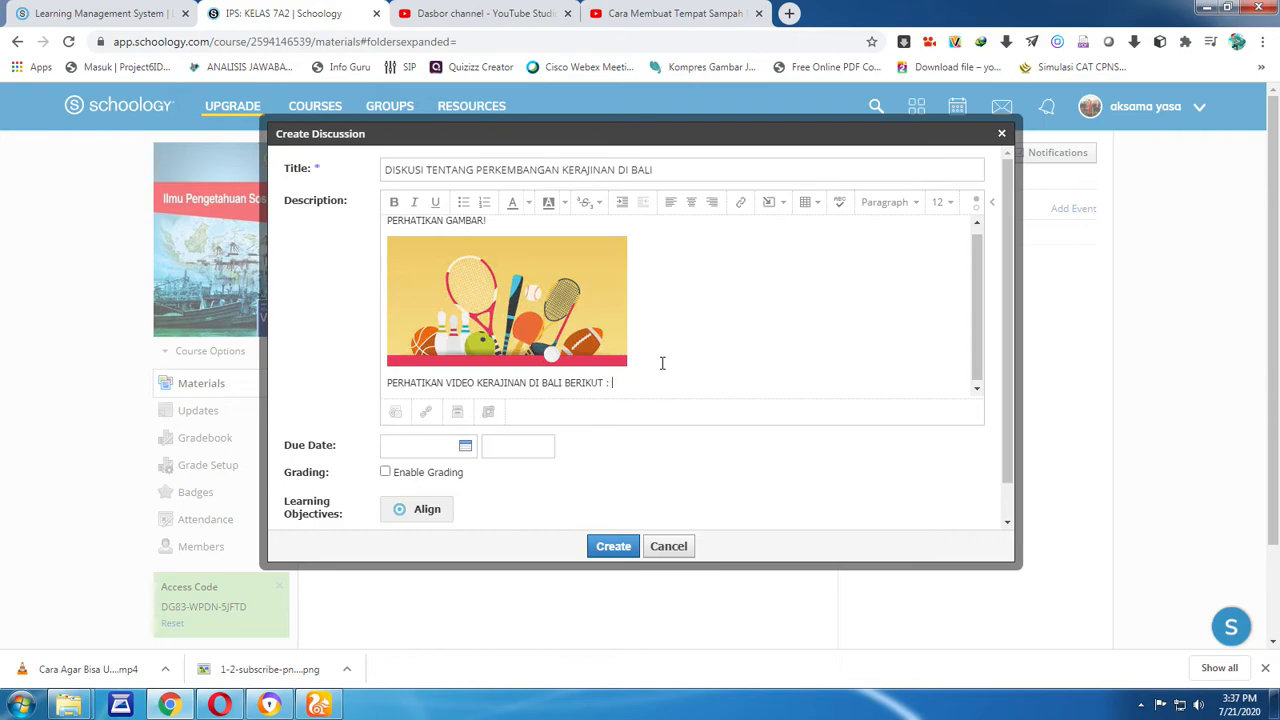
Switch to YouTube and search for KERAJINAN BALI
{"action": "left_click", "coordinate": [675, 13]}
{"action": "left_click", "coordinate": [465, 97]}
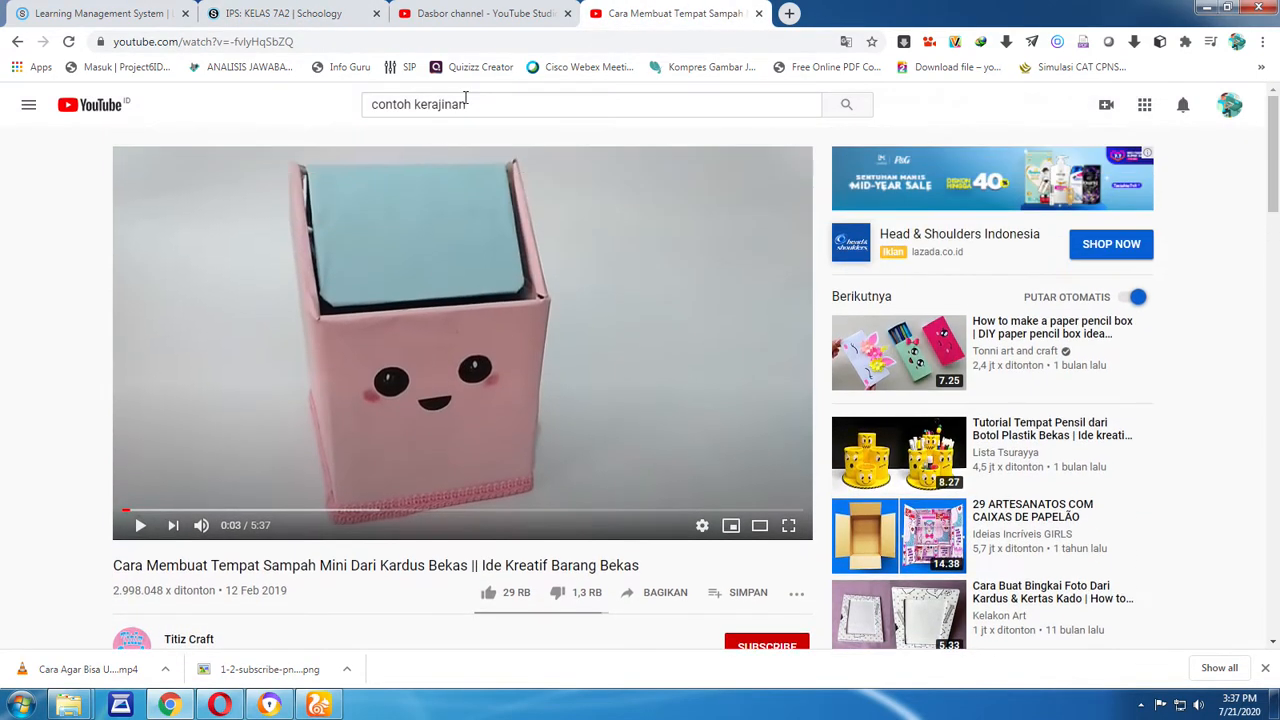
{"action": "triple_click", "coordinate": [467, 102]}
{"action": "type", "text": "KE"}
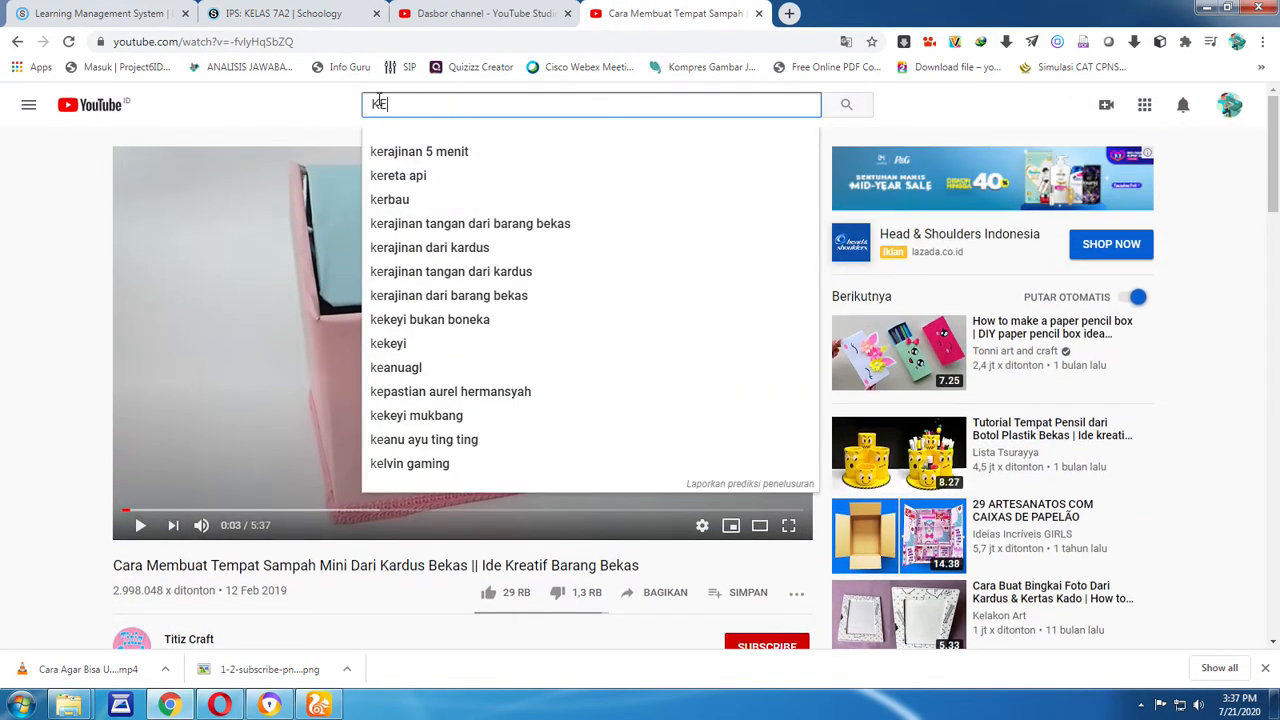
{"action": "type", "text": "RAJINAN BALI"}
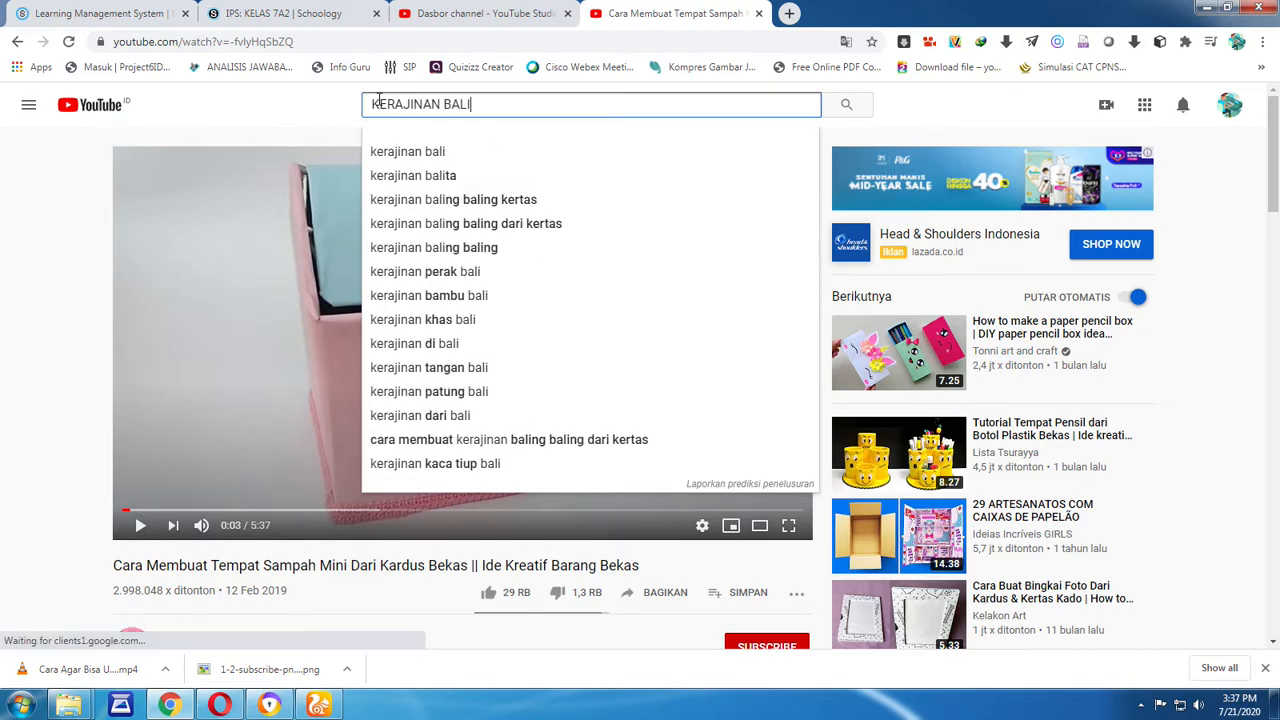
{"action": "key", "text": "Return"}
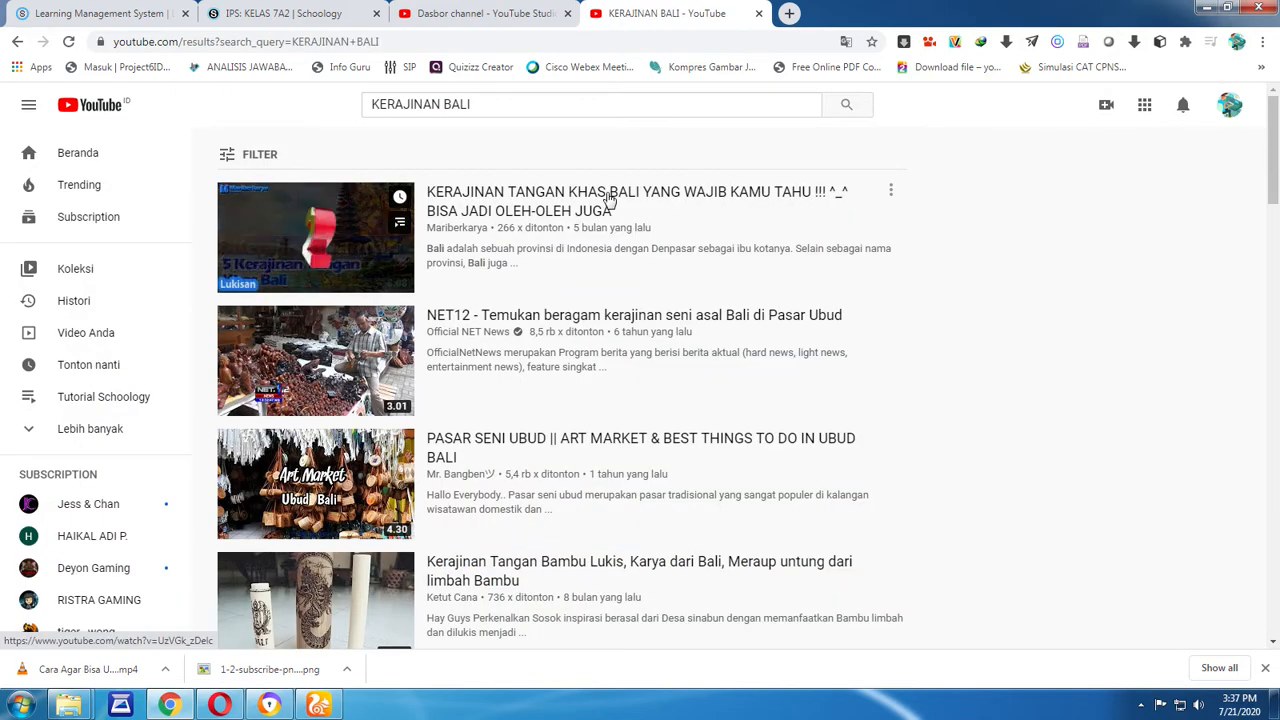
Open the video KERAJINAN TANGAN KHAS BALI YANG WAJIB KAMU TAHU, skip ahead to about 1:01 and pause it
{"action": "left_click", "coordinate": [608, 198]}
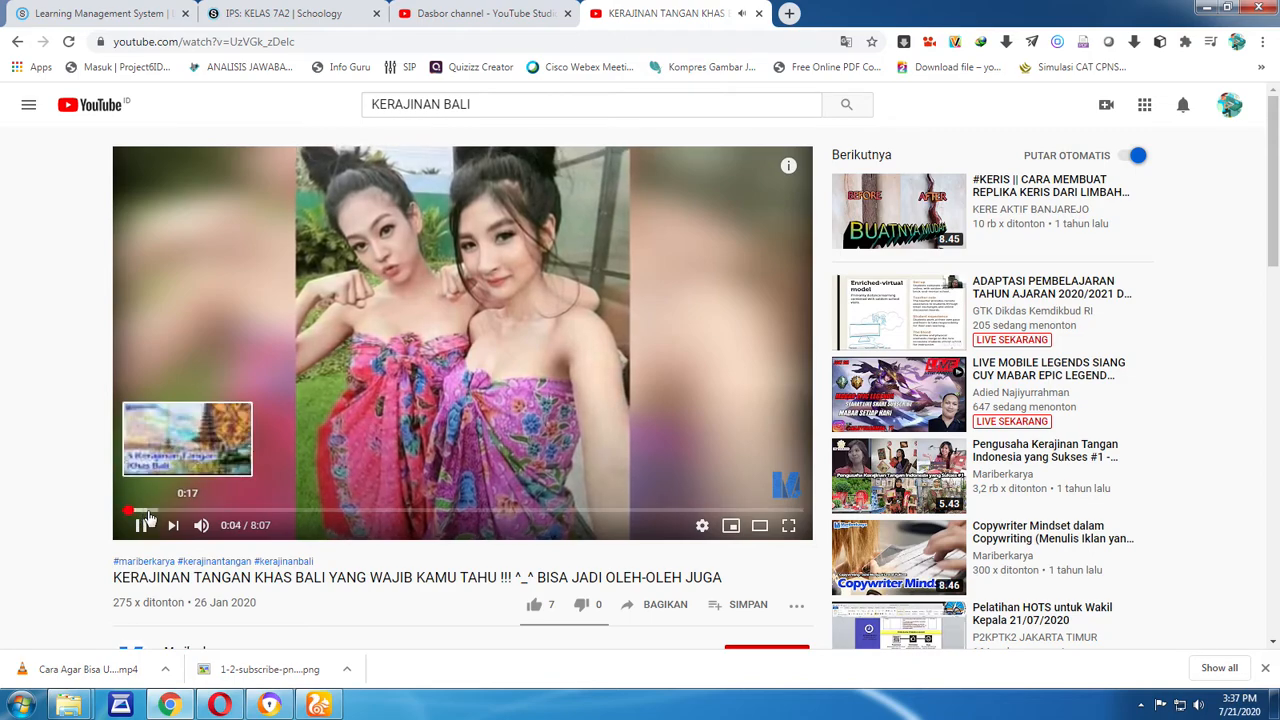
{"action": "left_click", "coordinate": [172, 510]}
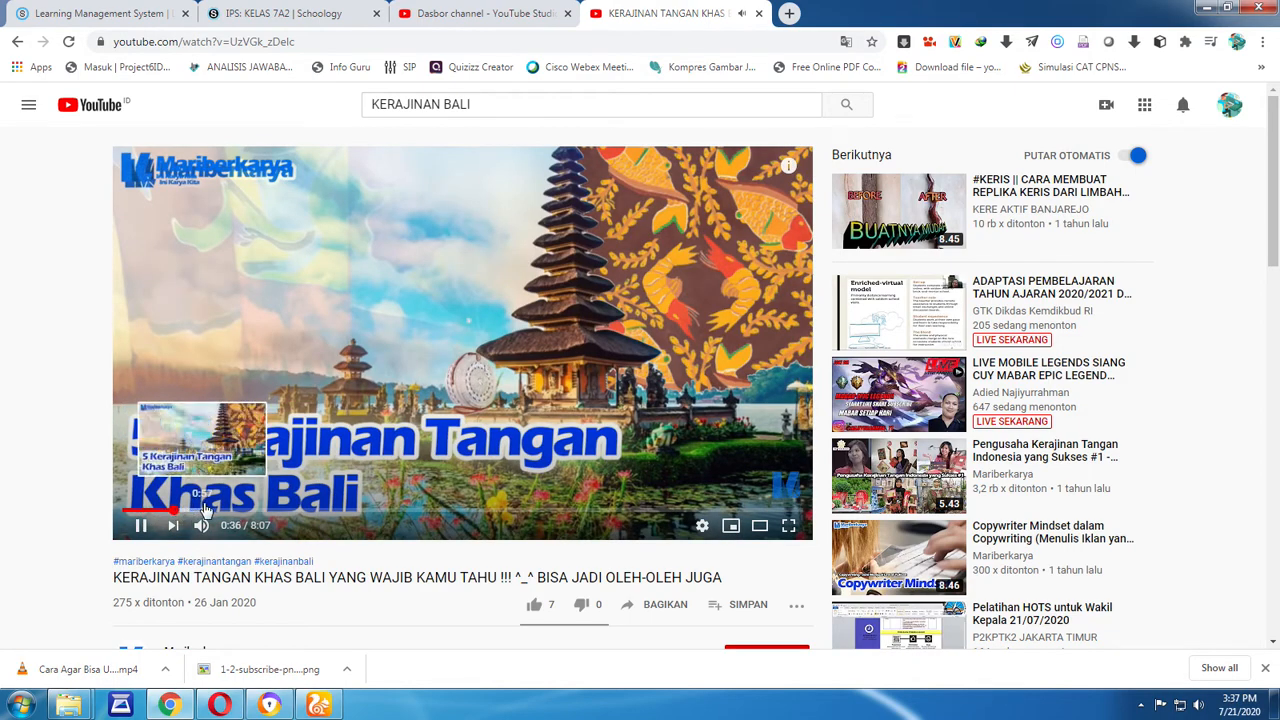
{"action": "left_click", "coordinate": [210, 510]}
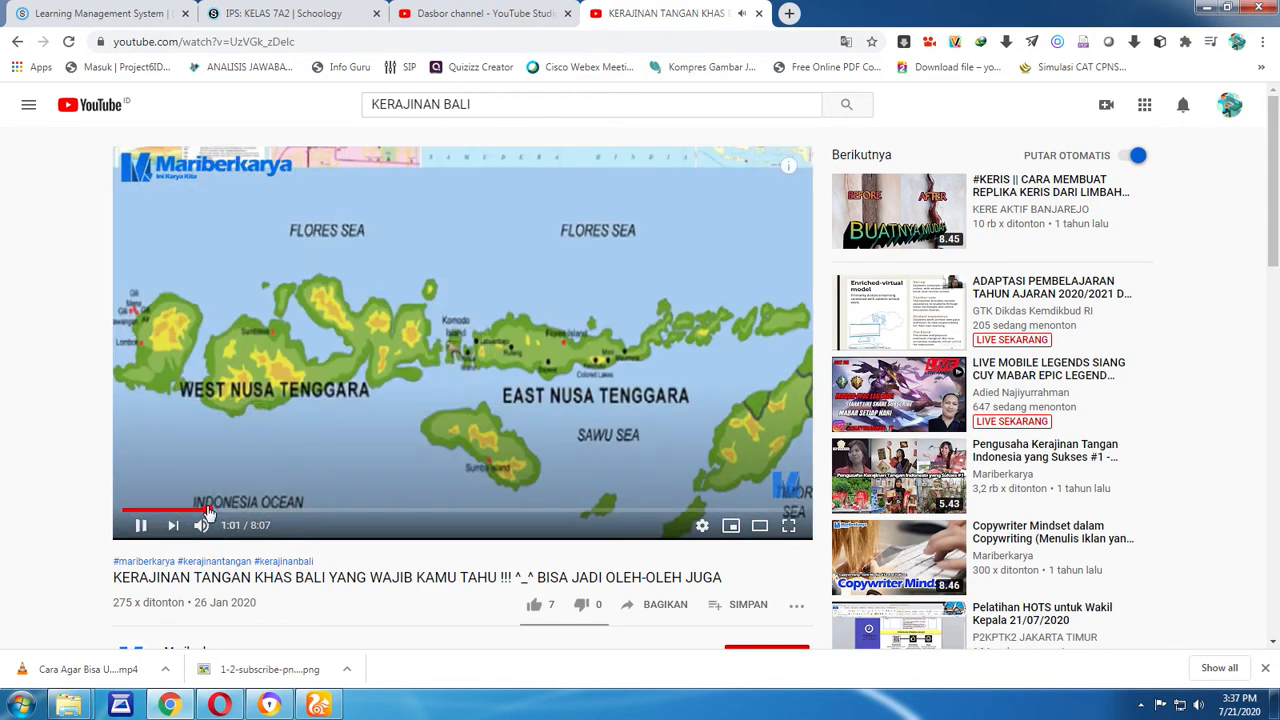
{"action": "left_click", "coordinate": [141, 525]}
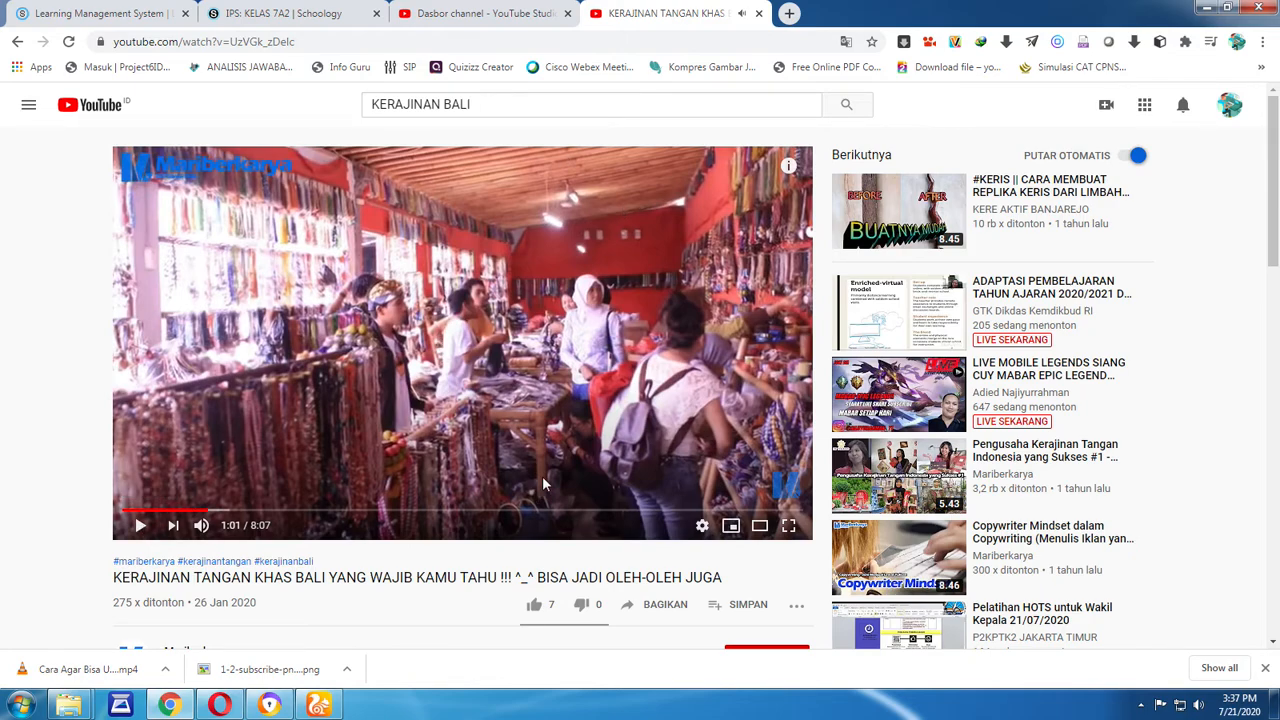
Copy the share link of the Balinese crafts video
{"action": "scroll", "coordinate": [648, 425], "scroll_direction": "down", "scroll_amount": 3}
{"action": "scroll", "coordinate": [650, 423], "scroll_direction": "up", "scroll_amount": 1}
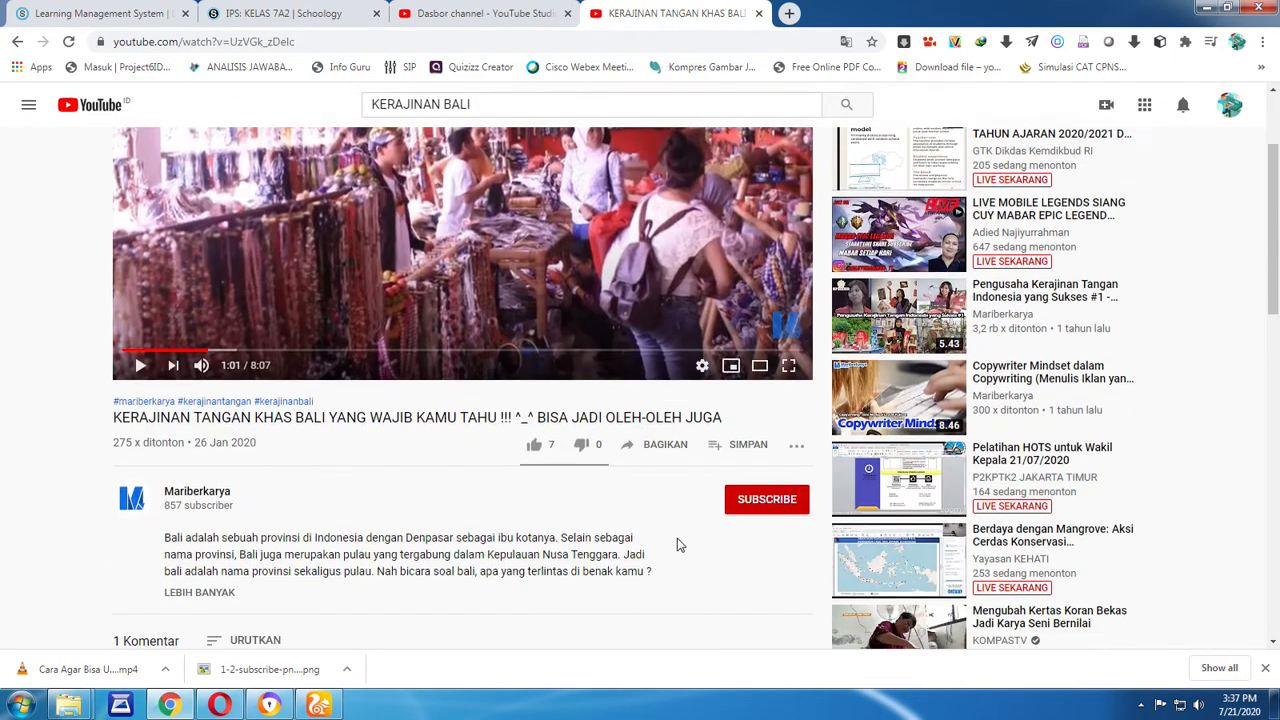
{"action": "left_click", "coordinate": [660, 444]}
{"action": "left_click", "coordinate": [789, 396]}
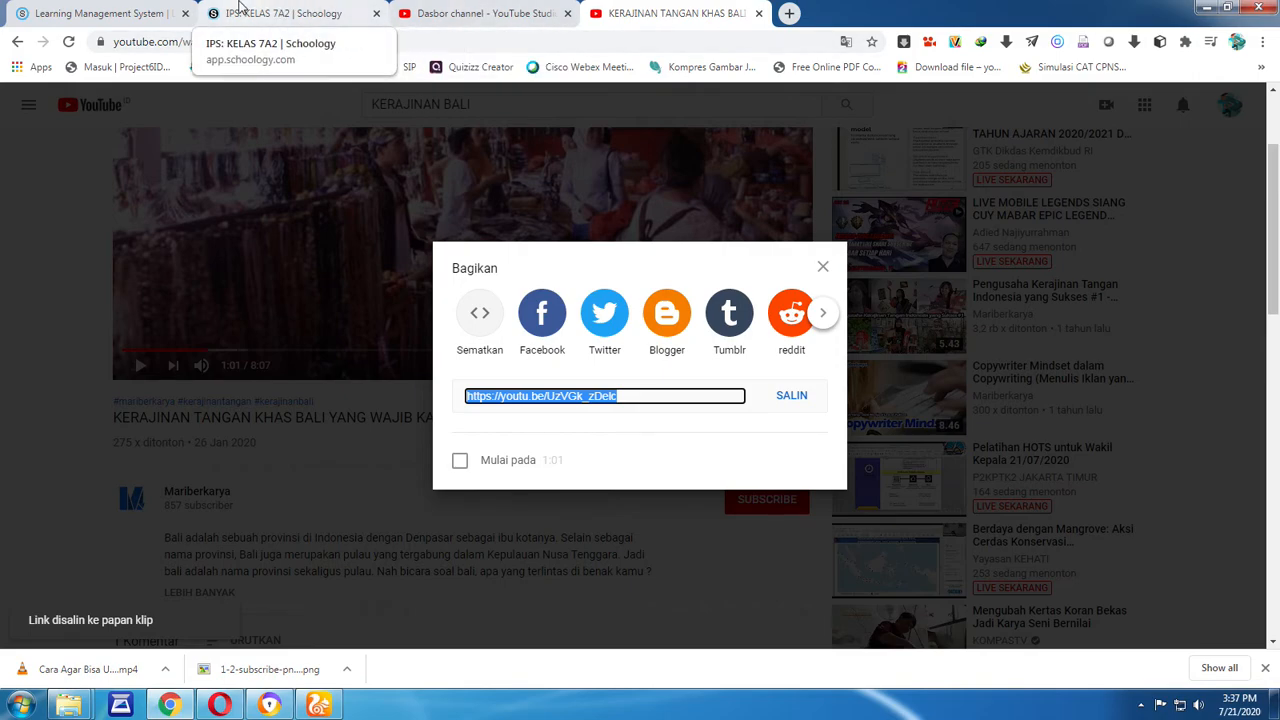
Switch back to Schoology and insert the copied video link at the end of the discussion description, titled : KERAJINAN BALI
{"action": "left_click", "coordinate": [290, 14]}
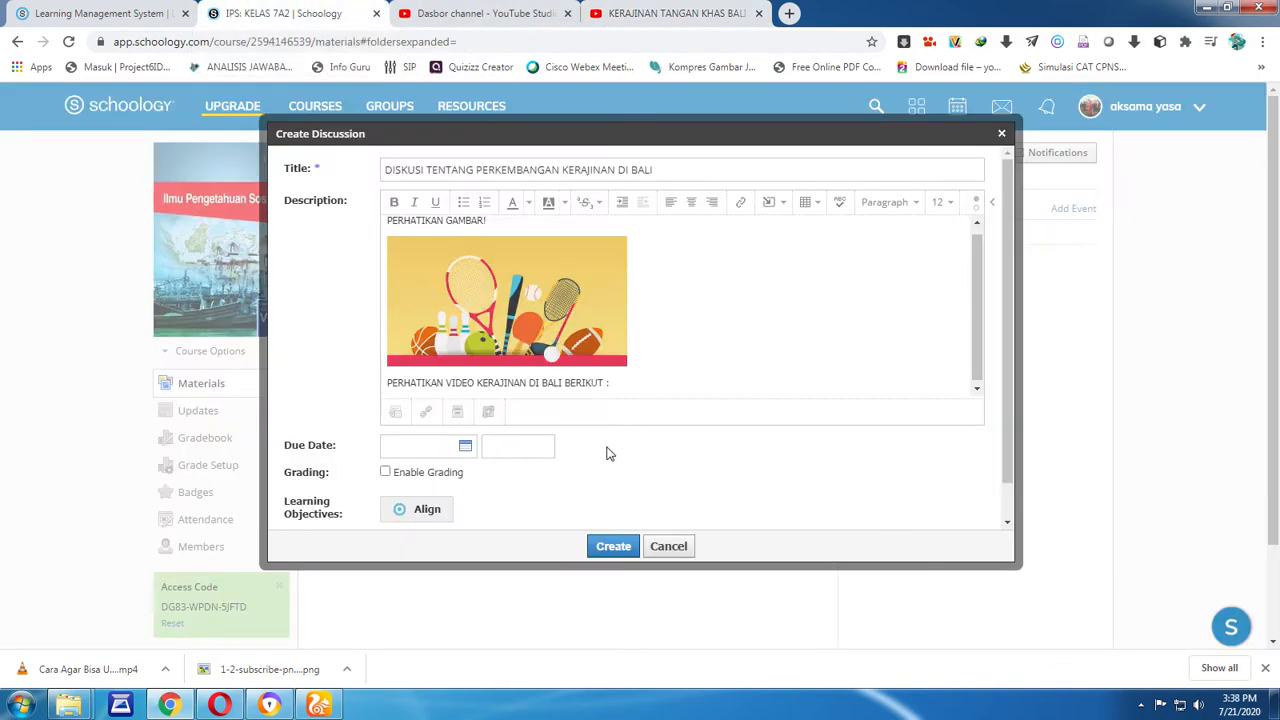
{"action": "left_click", "coordinate": [740, 203]}
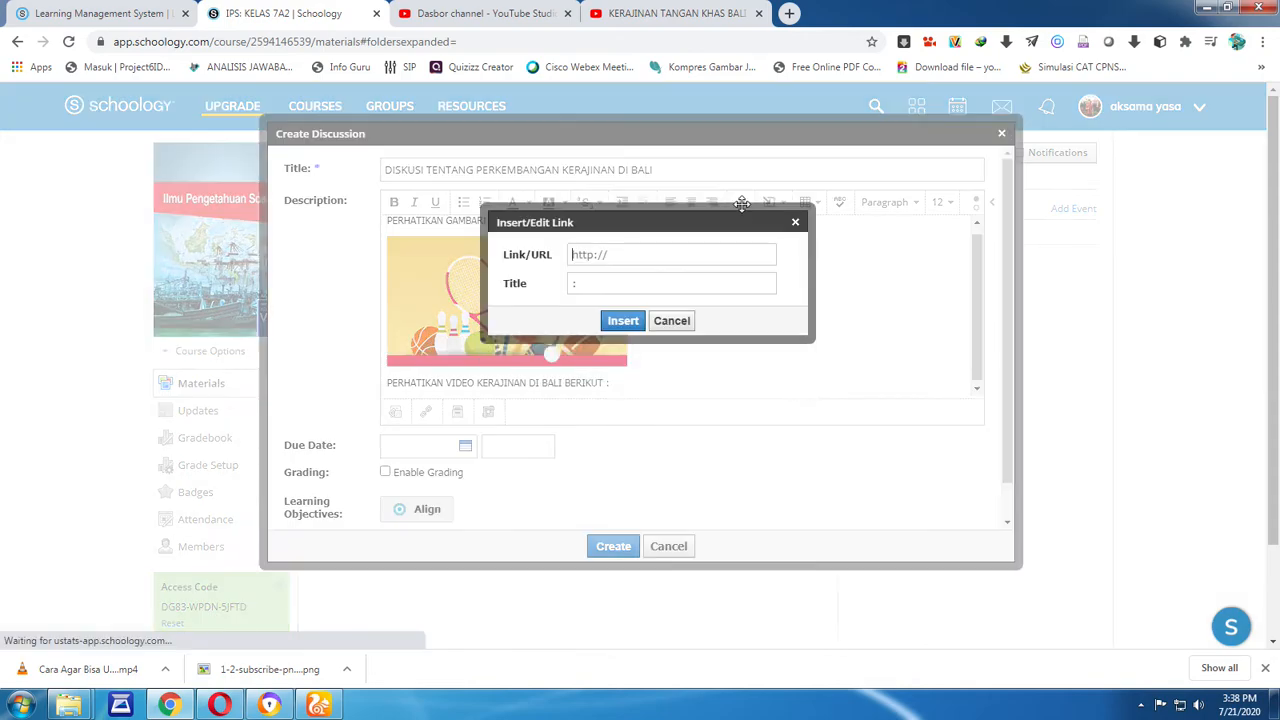
{"action": "right_click", "coordinate": [626, 257]}
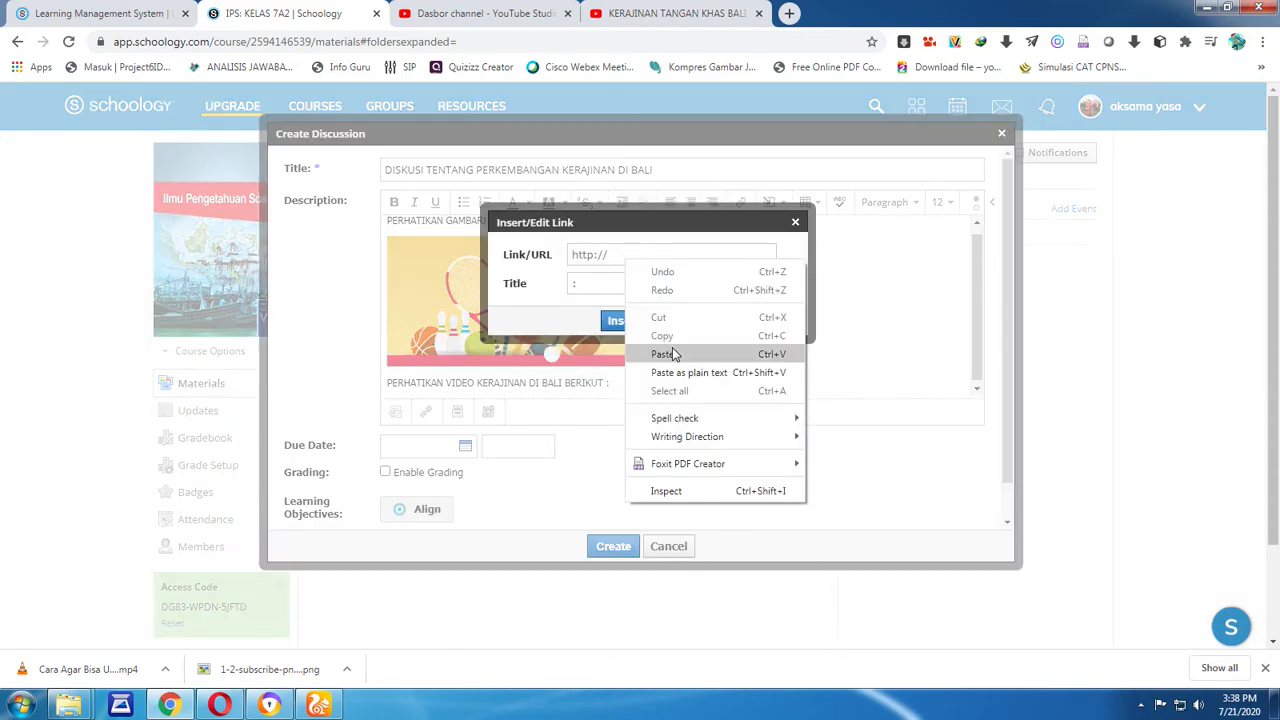
{"action": "left_click", "coordinate": [676, 350]}
{"action": "left_click", "coordinate": [617, 287]}
{"action": "left_click", "coordinate": [614, 284]}
{"action": "type", "text": ": KERAJIN"}
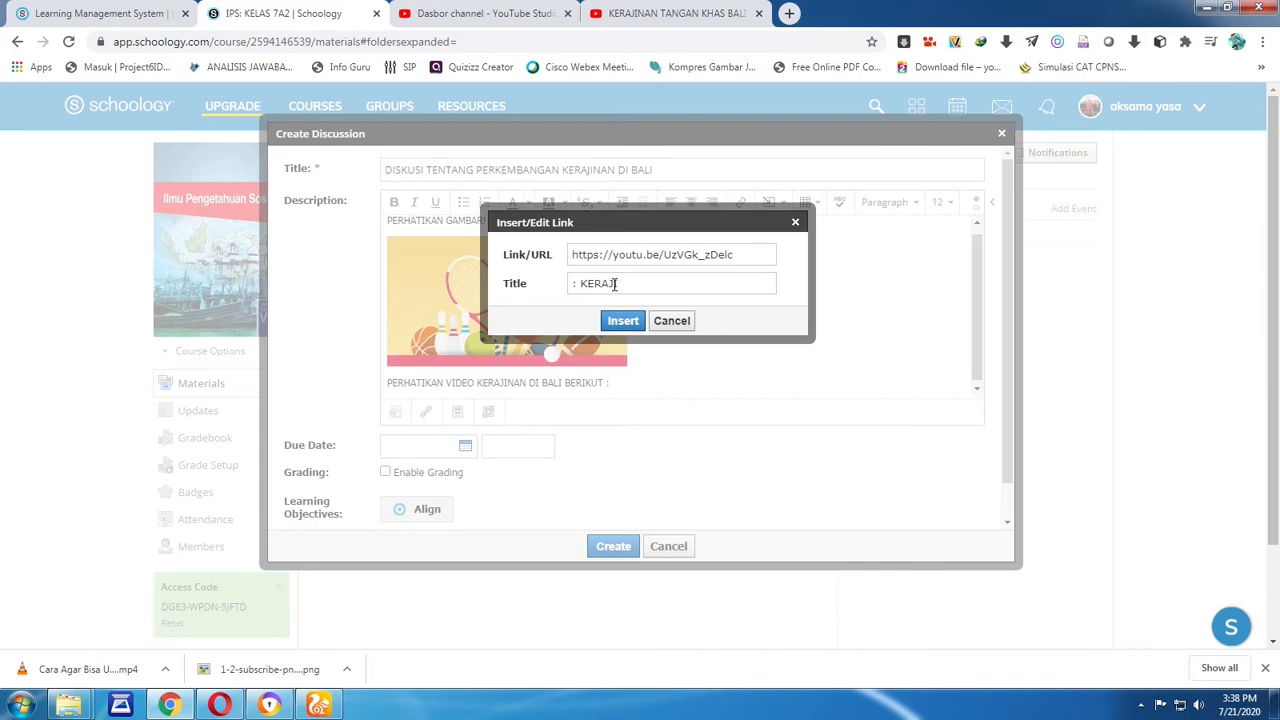
{"action": "type", "text": "INAN"}
{"action": "left_click", "coordinate": [622, 320]}
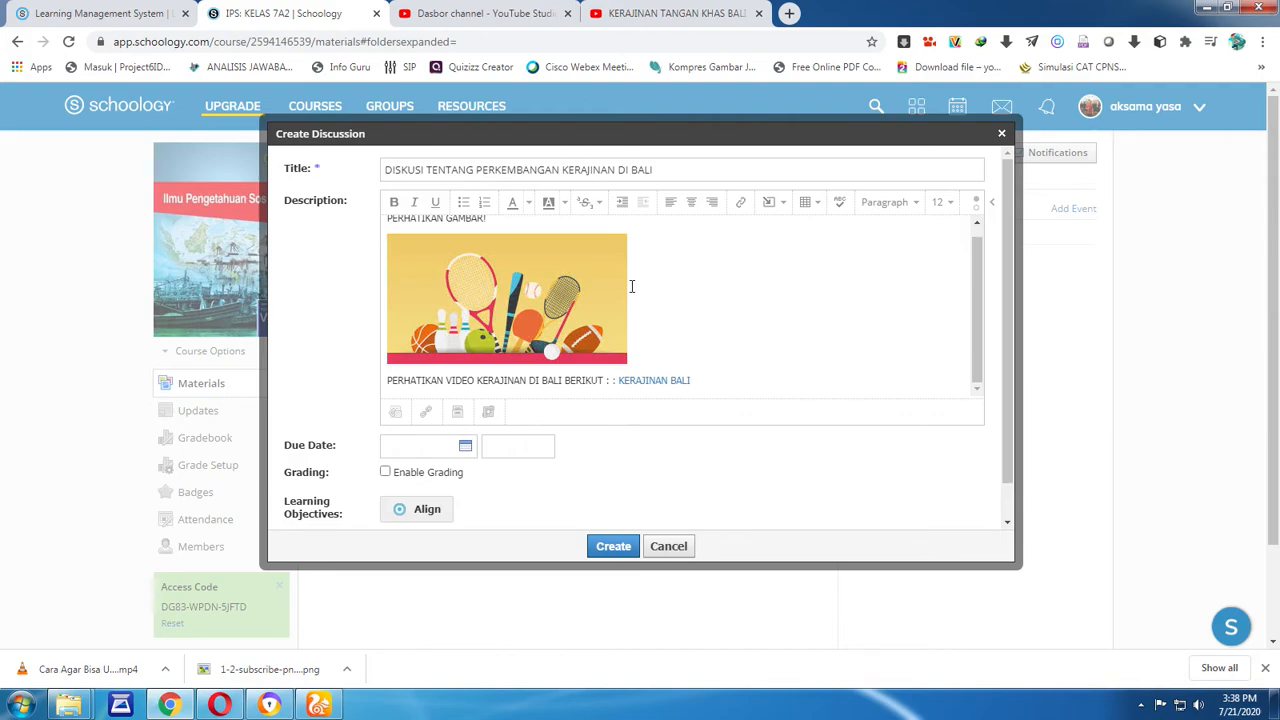
Set the discussion's due date to 7/22/20
{"action": "scroll", "coordinate": [631, 286], "scroll_direction": "up", "scroll_amount": 1}
{"action": "scroll", "coordinate": [631, 286], "scroll_direction": "down", "scroll_amount": 1}
{"action": "left_click", "coordinate": [465, 447]}
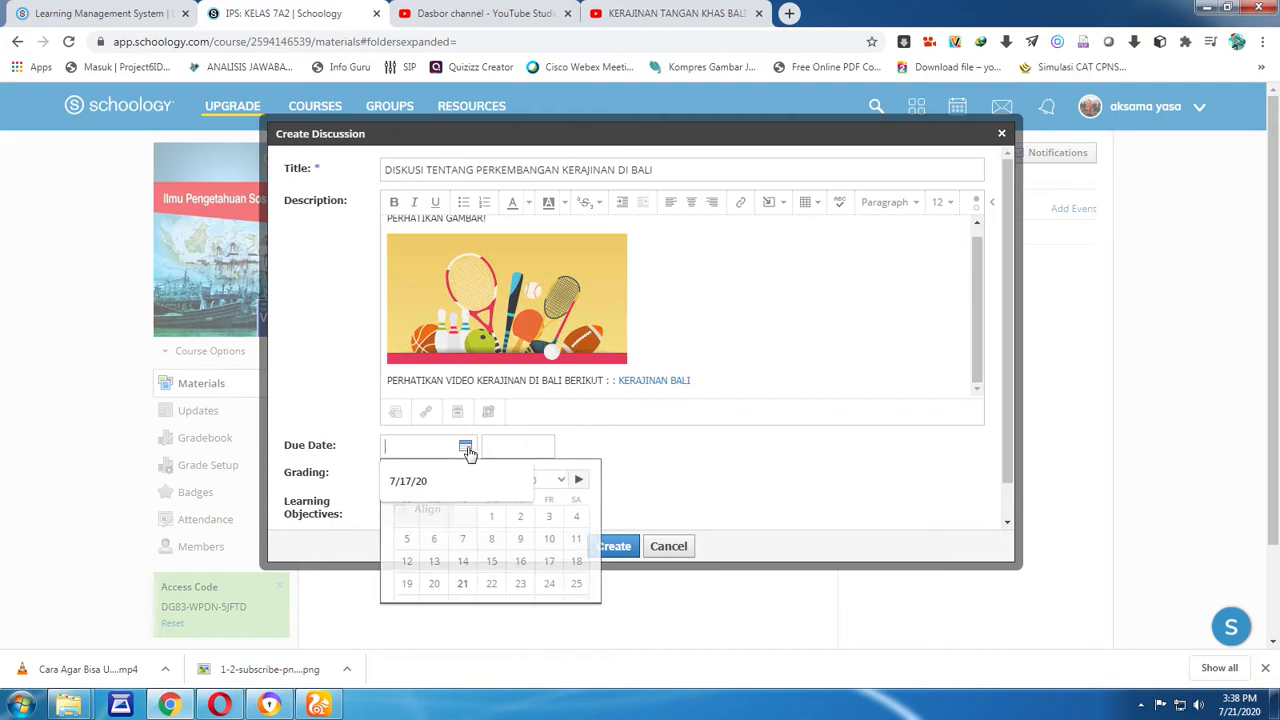
{"action": "left_click", "coordinate": [493, 585]}
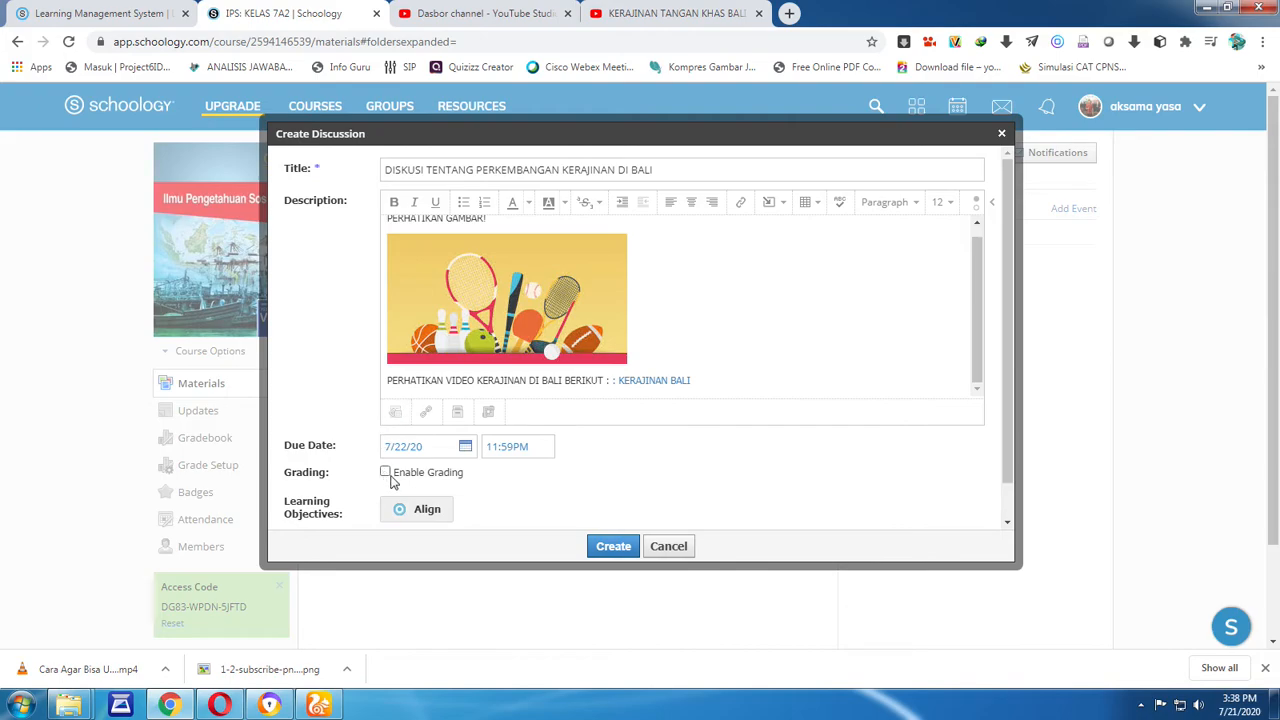
Enable grading for the discussion with the category TUGAS, and create the discussion
{"action": "left_click", "coordinate": [388, 475]}
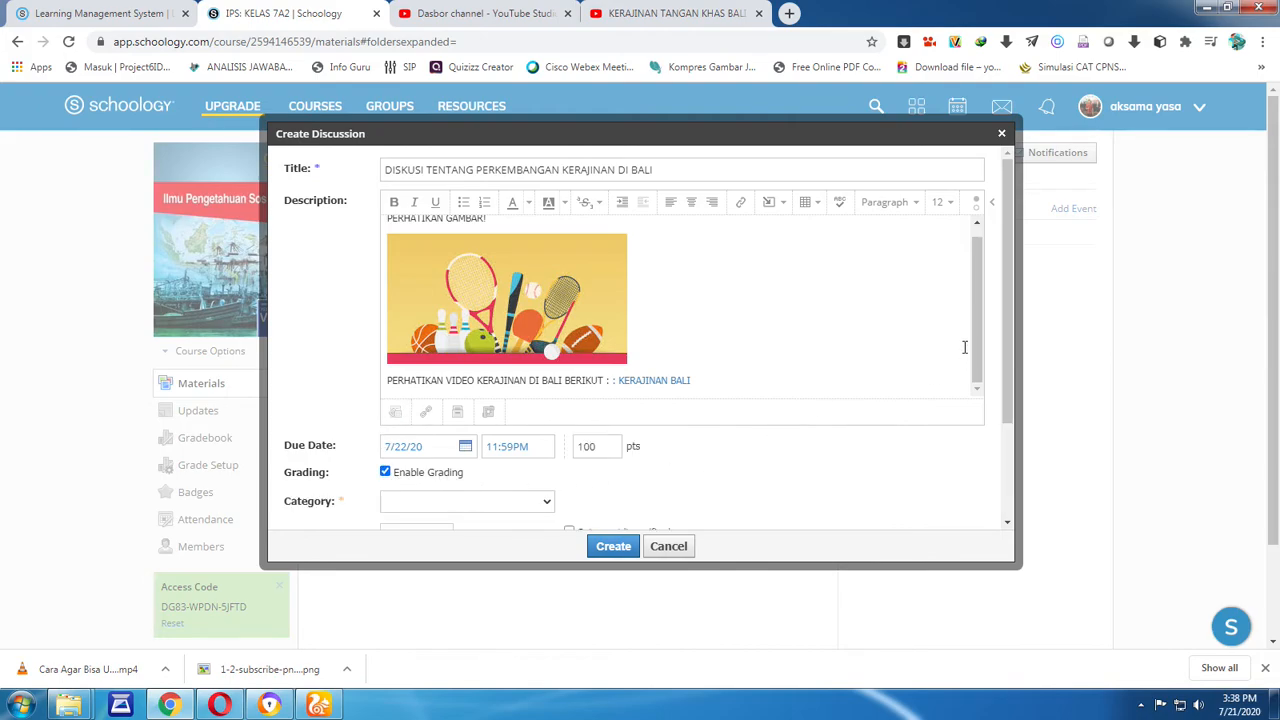
{"action": "left_click_drag", "start_coordinate": [1008, 290], "coordinate": [1023, 409]}
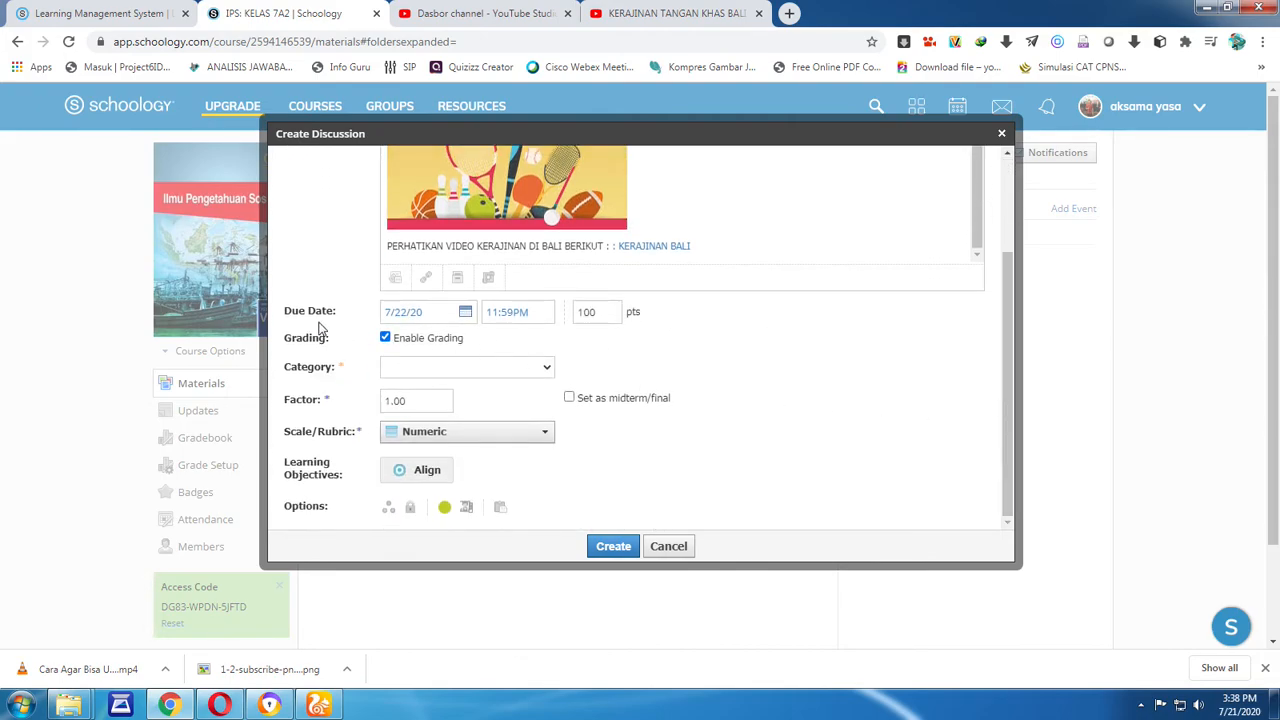
{"action": "left_click", "coordinate": [545, 369]}
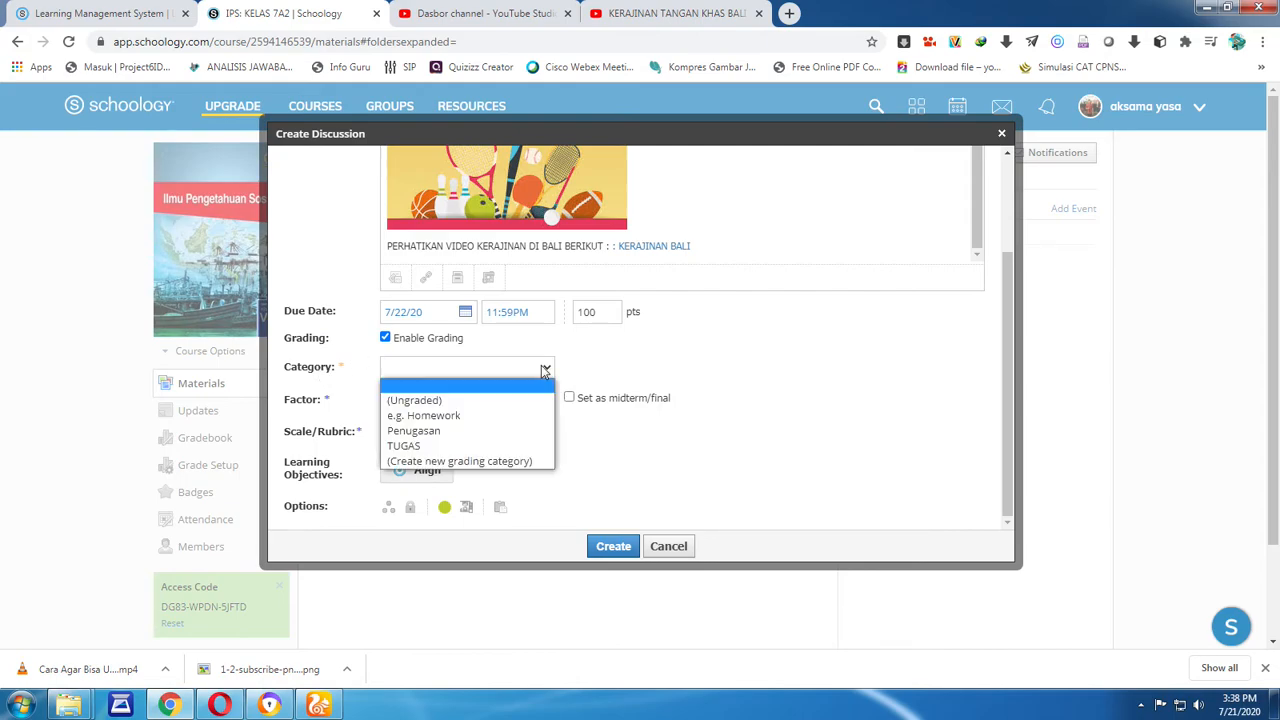
{"action": "left_click", "coordinate": [407, 446]}
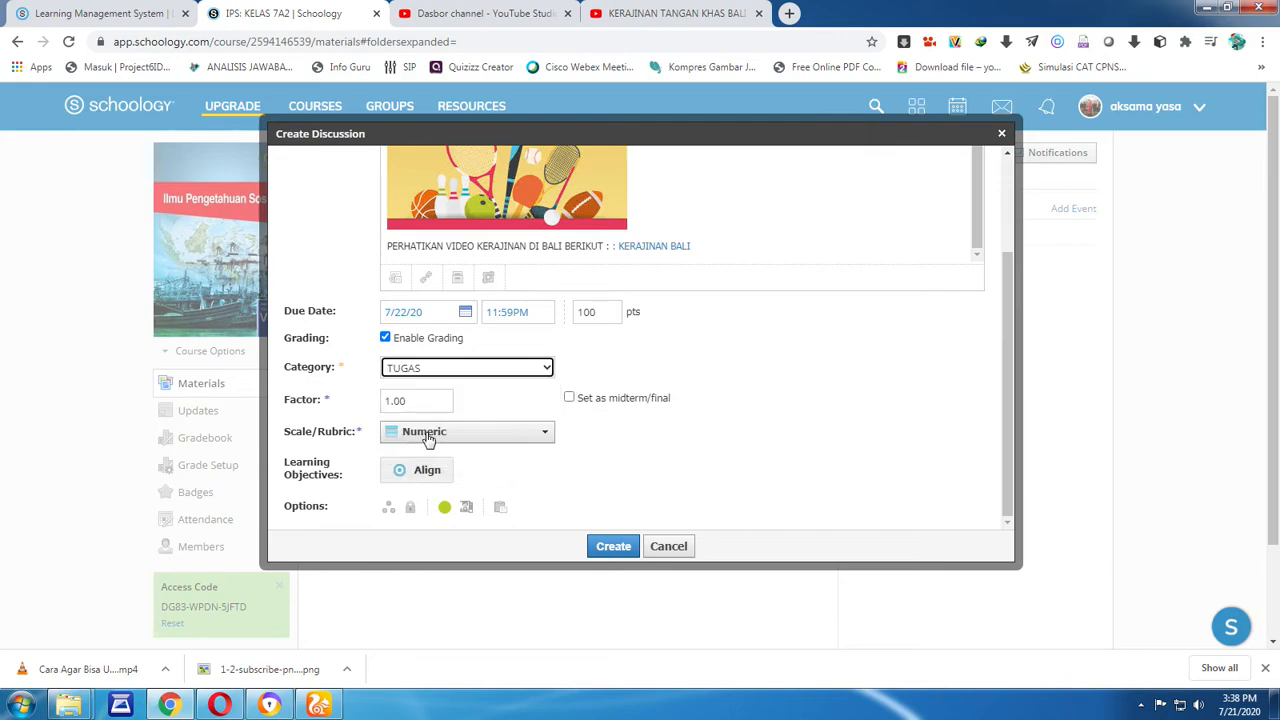
{"action": "scroll", "coordinate": [760, 356], "scroll_direction": "down", "scroll_amount": 1}
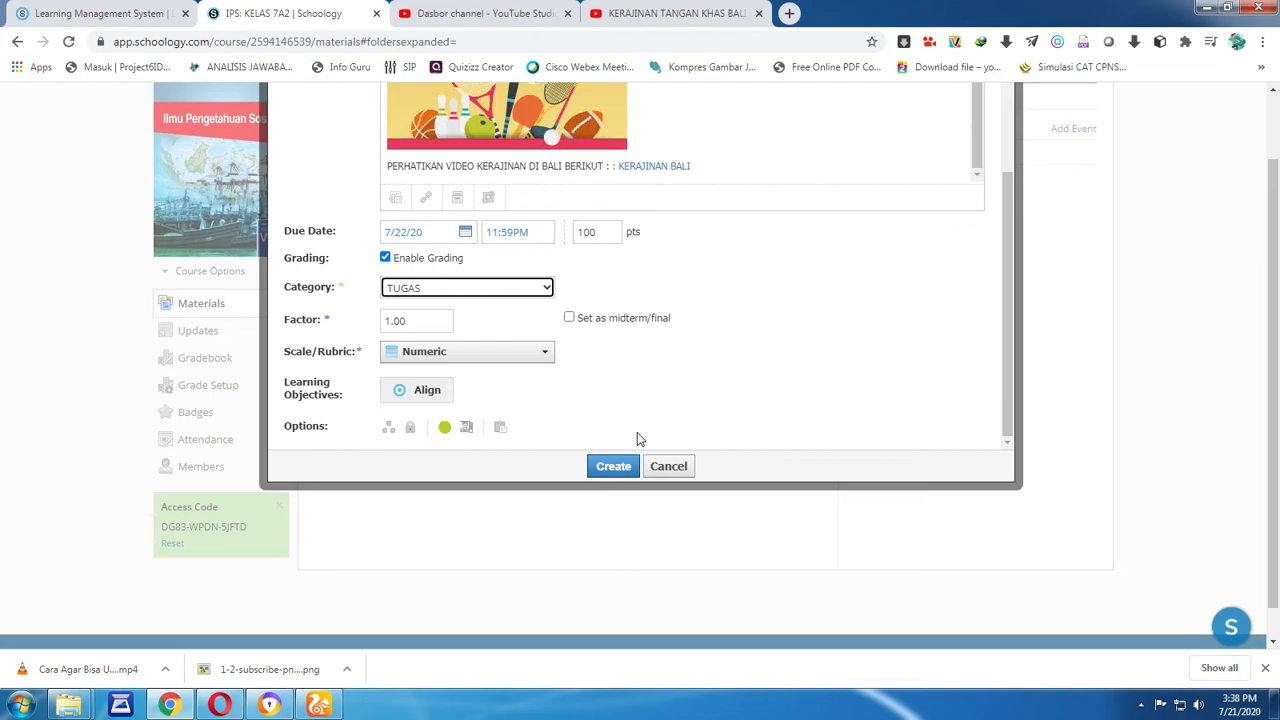
{"action": "left_click", "coordinate": [613, 467]}
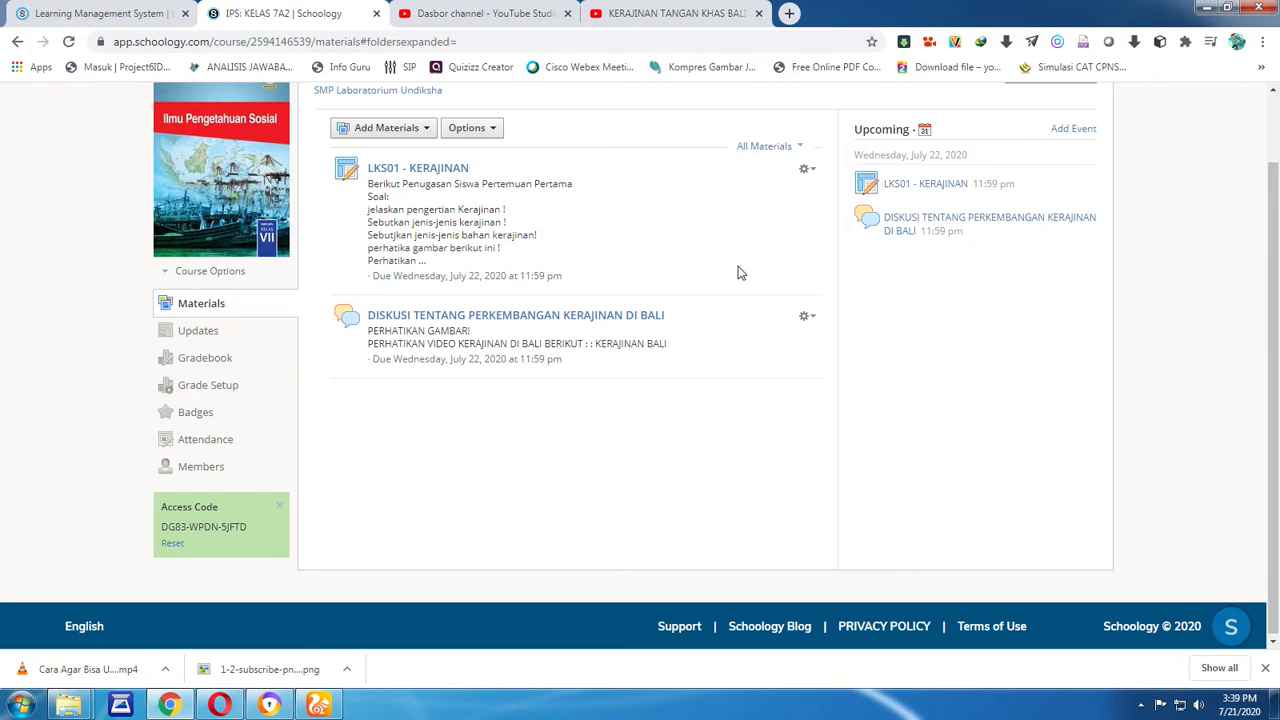
Unpublish the assignment LKS01 - KERAJINAN and the discussion DISKUSI TENTANG PERKEMBANGAN KERAJINAN DI BALI
{"action": "left_click", "coordinate": [816, 173]}
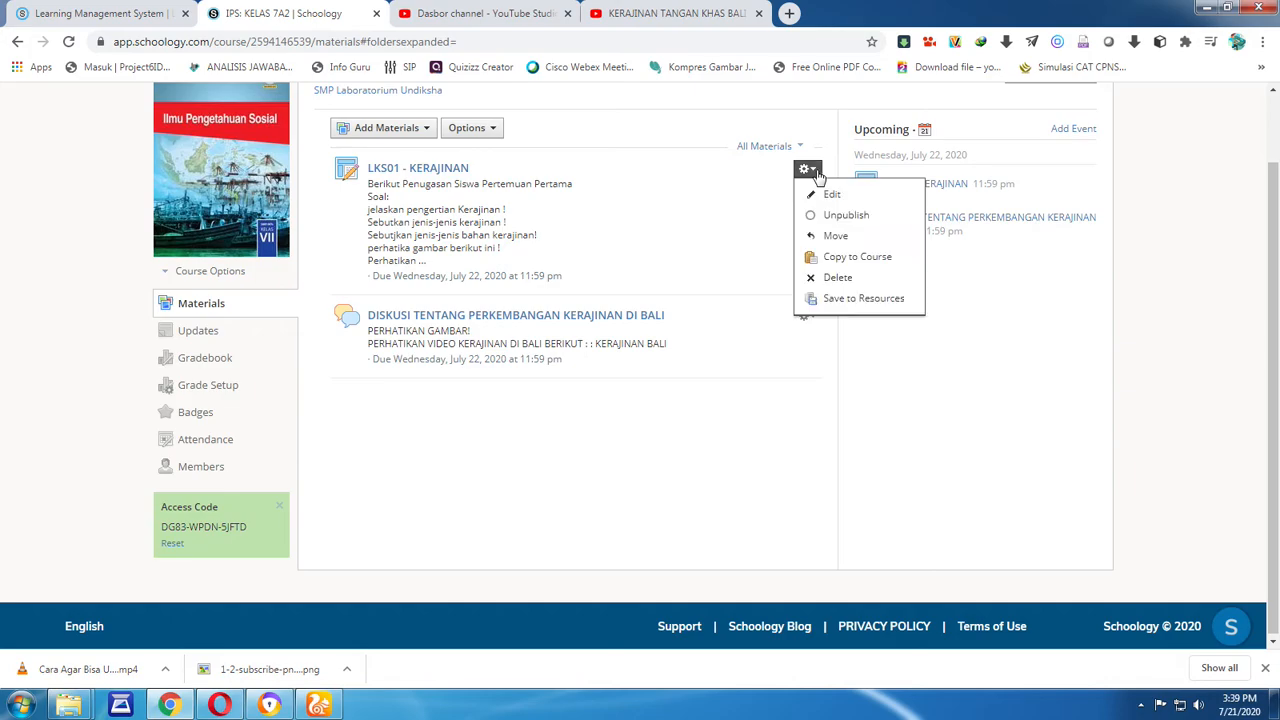
{"action": "left_click", "coordinate": [834, 216]}
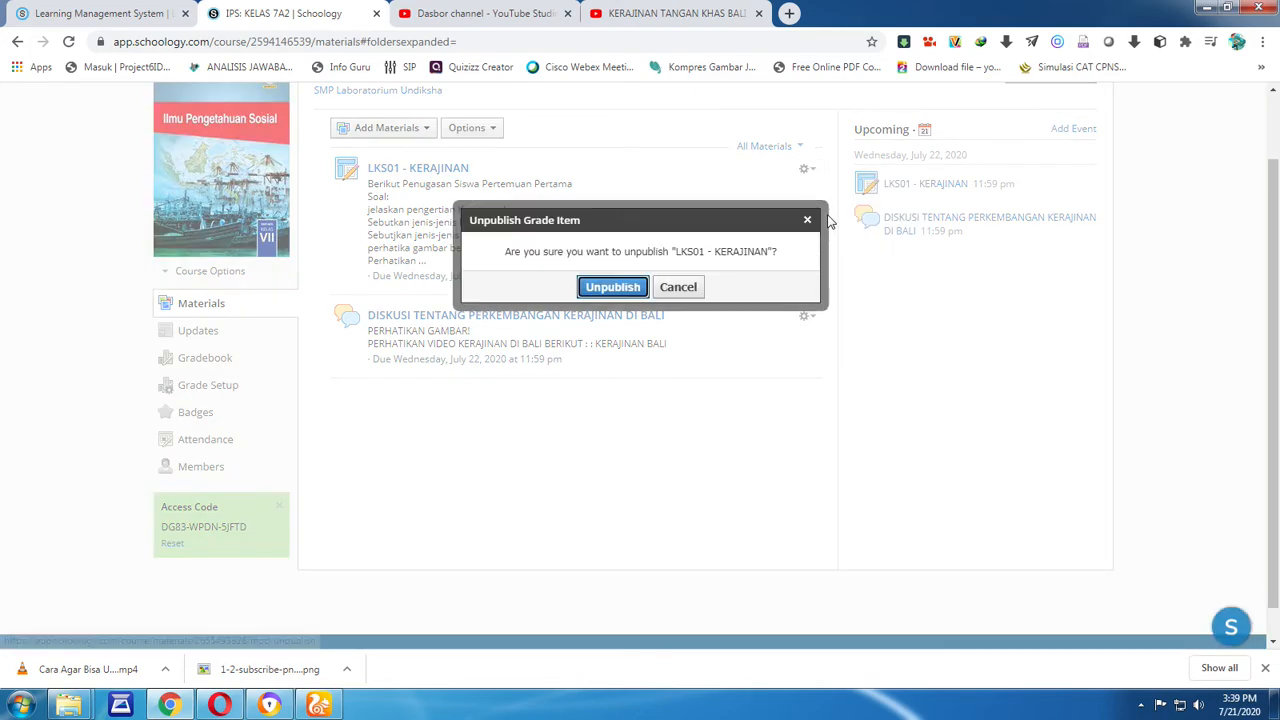
{"action": "left_click", "coordinate": [630, 288]}
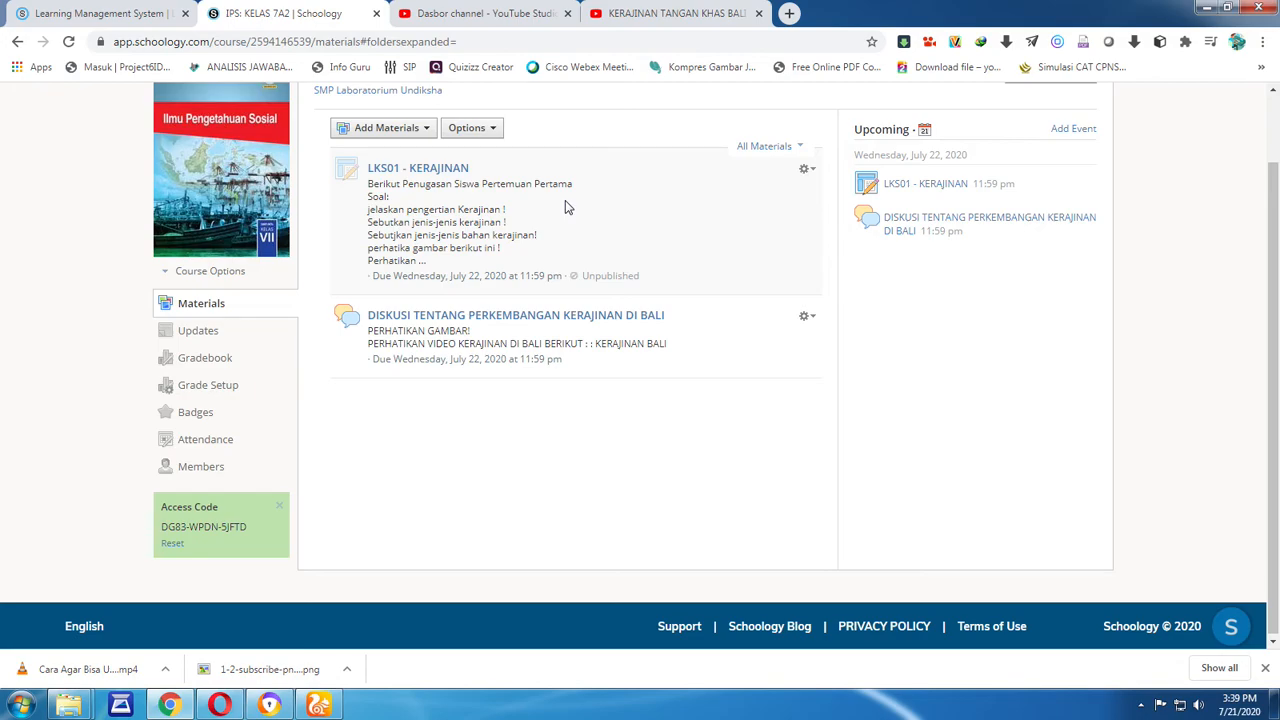
{"action": "left_click", "coordinate": [810, 320]}
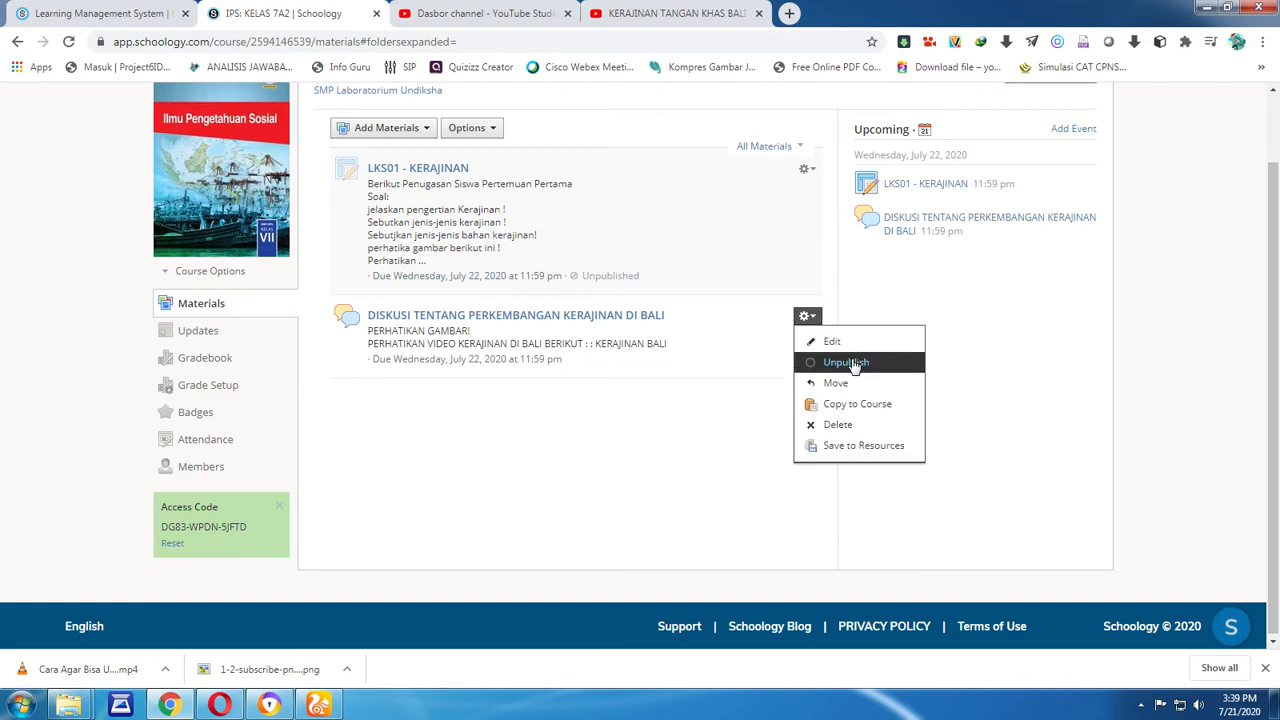
{"action": "left_click", "coordinate": [850, 361]}
{"action": "left_click", "coordinate": [612, 298]}
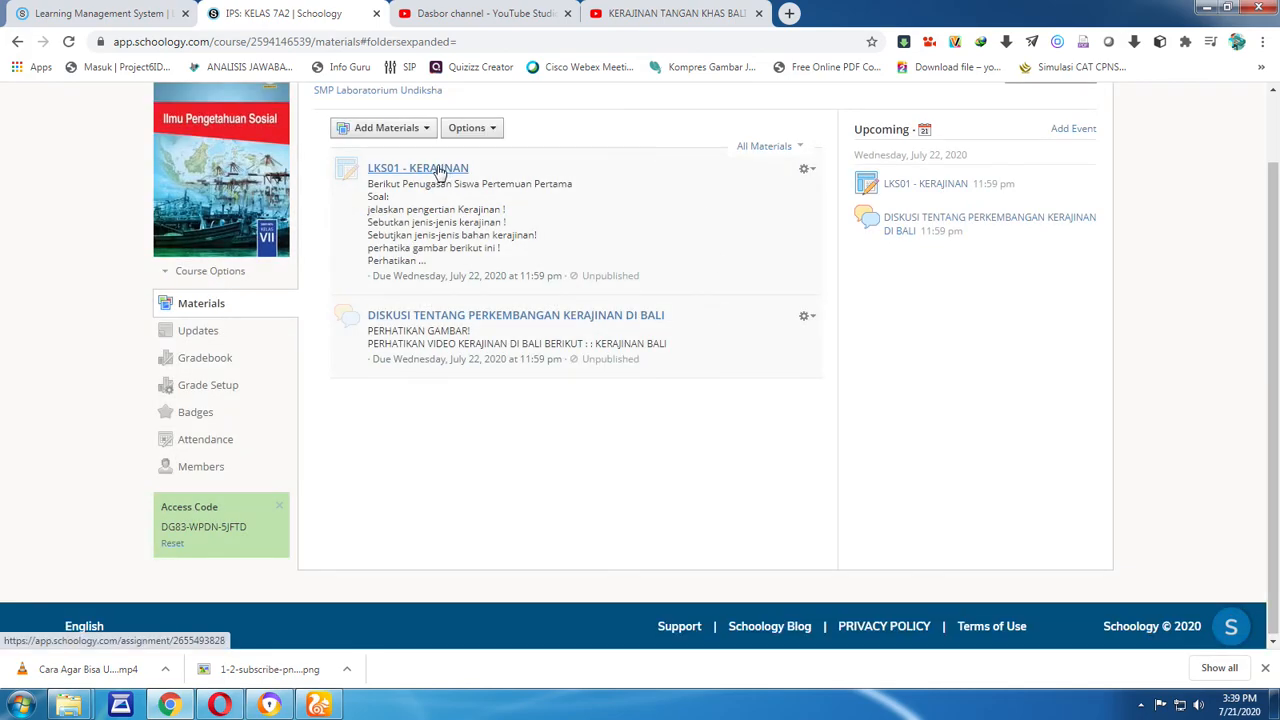
Examine the contents and comment areas of the LKS01 - KERAJINAN assignment and the Balinese crafts discussion, returning to the course materials
{"action": "left_click", "coordinate": [438, 170]}
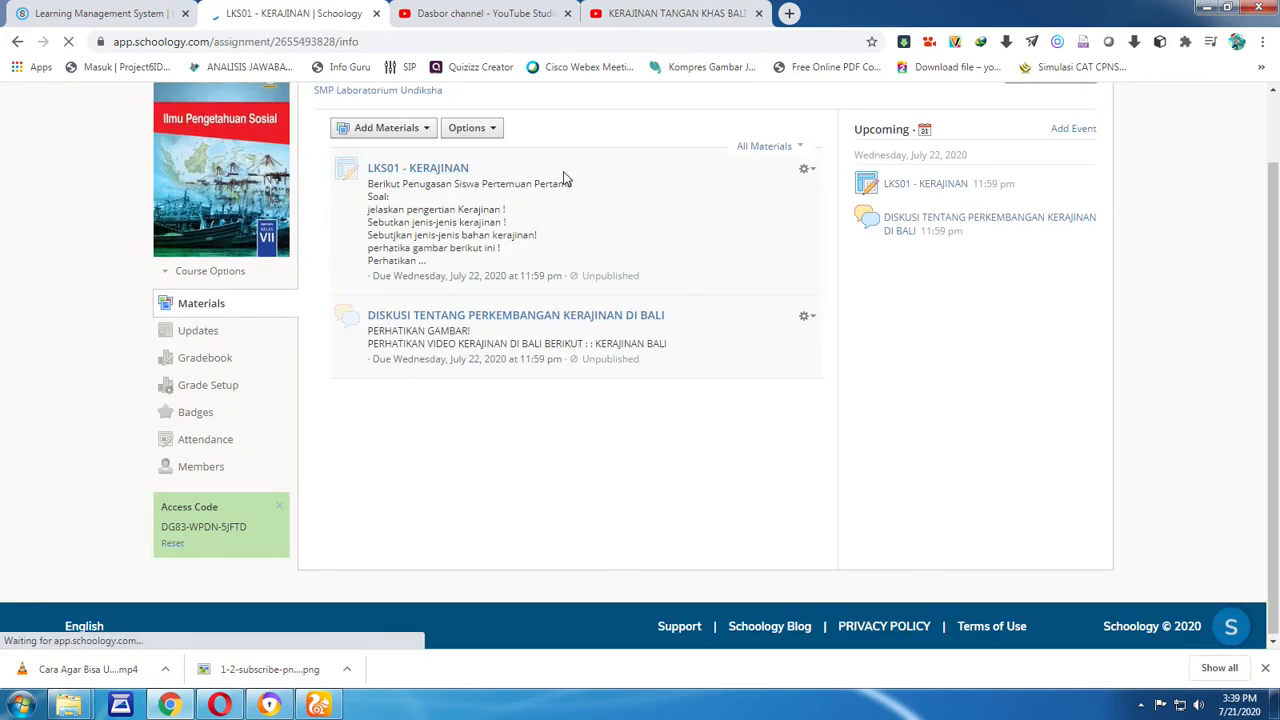
{"action": "scroll", "coordinate": [670, 231], "scroll_direction": "down", "scroll_amount": 3}
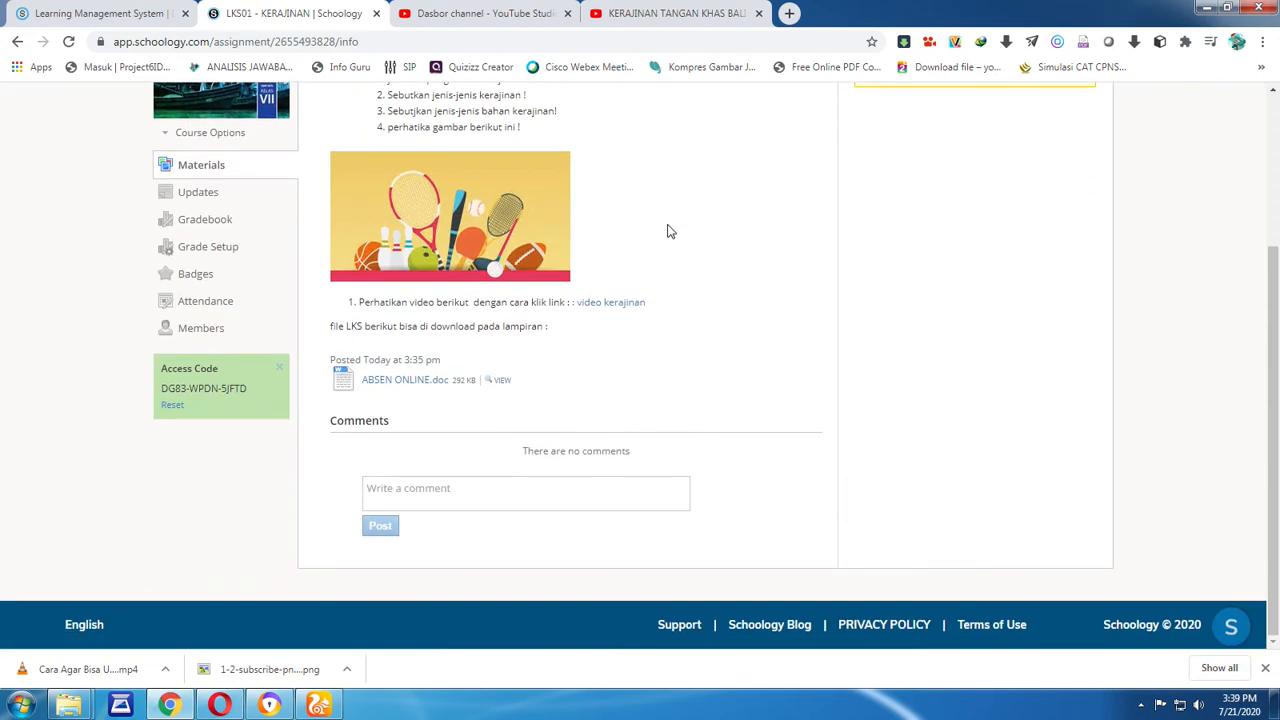
{"action": "left_click", "coordinate": [448, 492]}
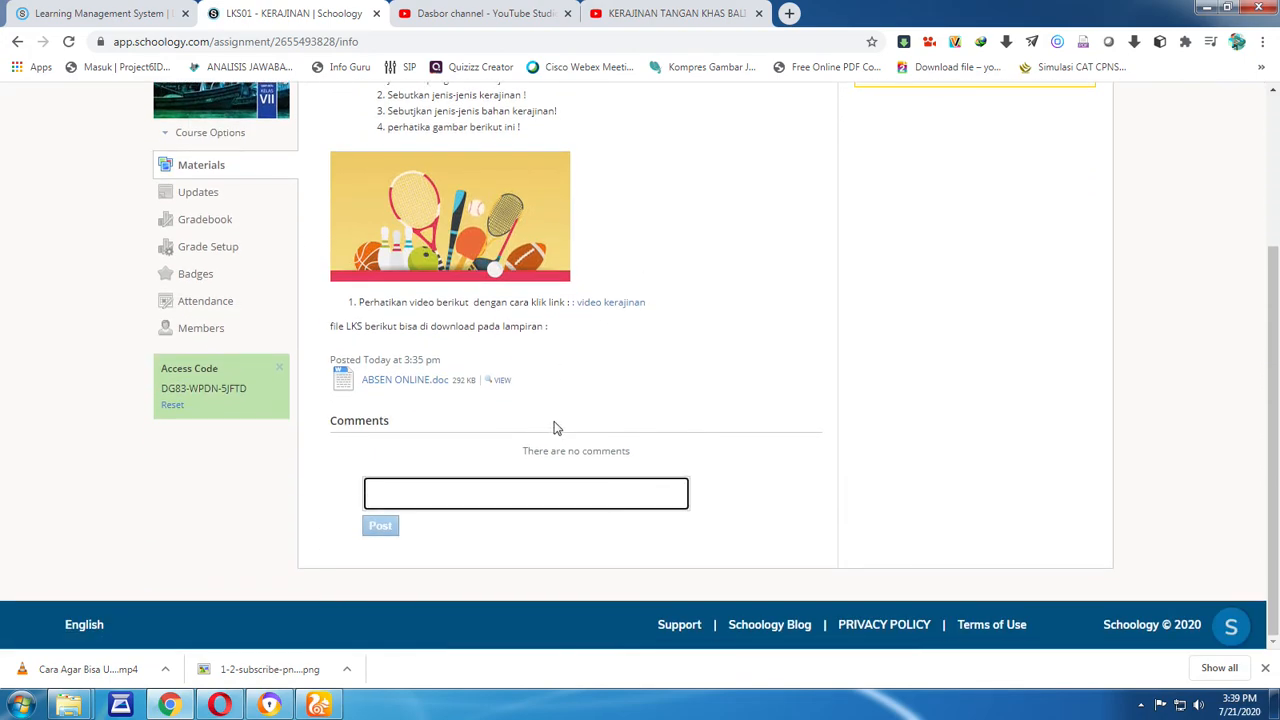
{"action": "scroll", "coordinate": [566, 431], "scroll_direction": "up", "scroll_amount": 3}
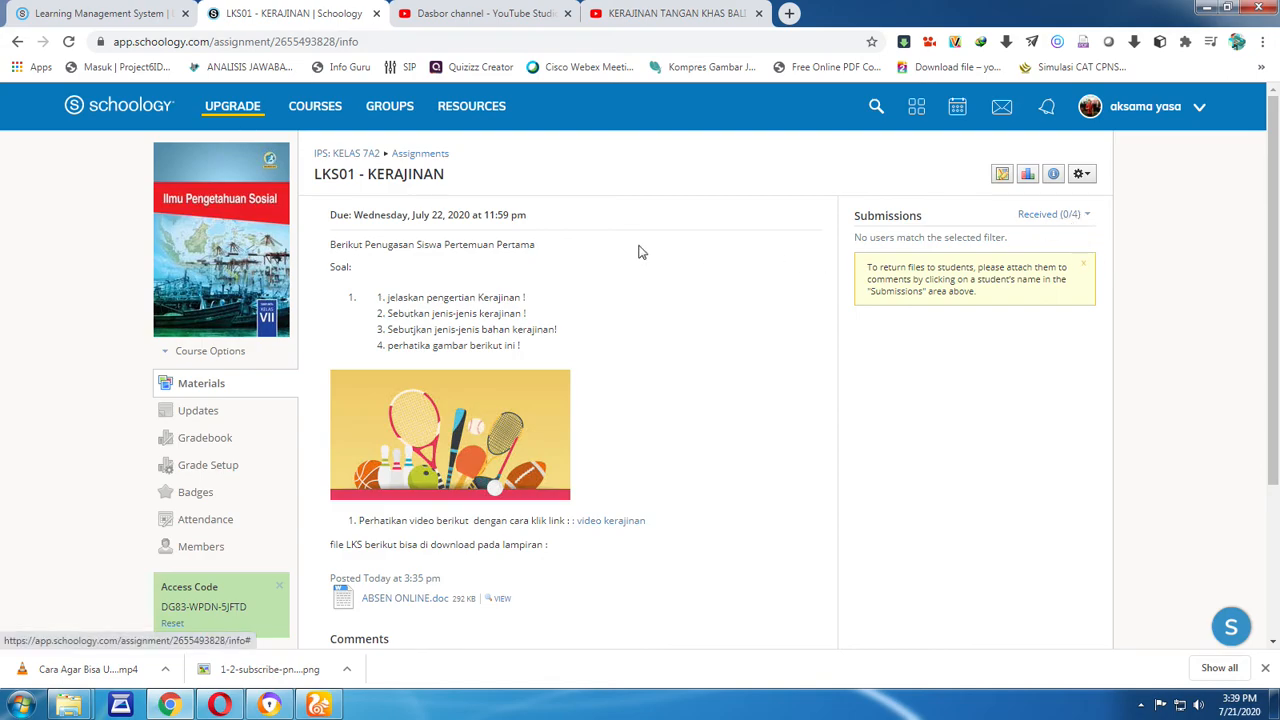
{"action": "left_click", "coordinate": [17, 41]}
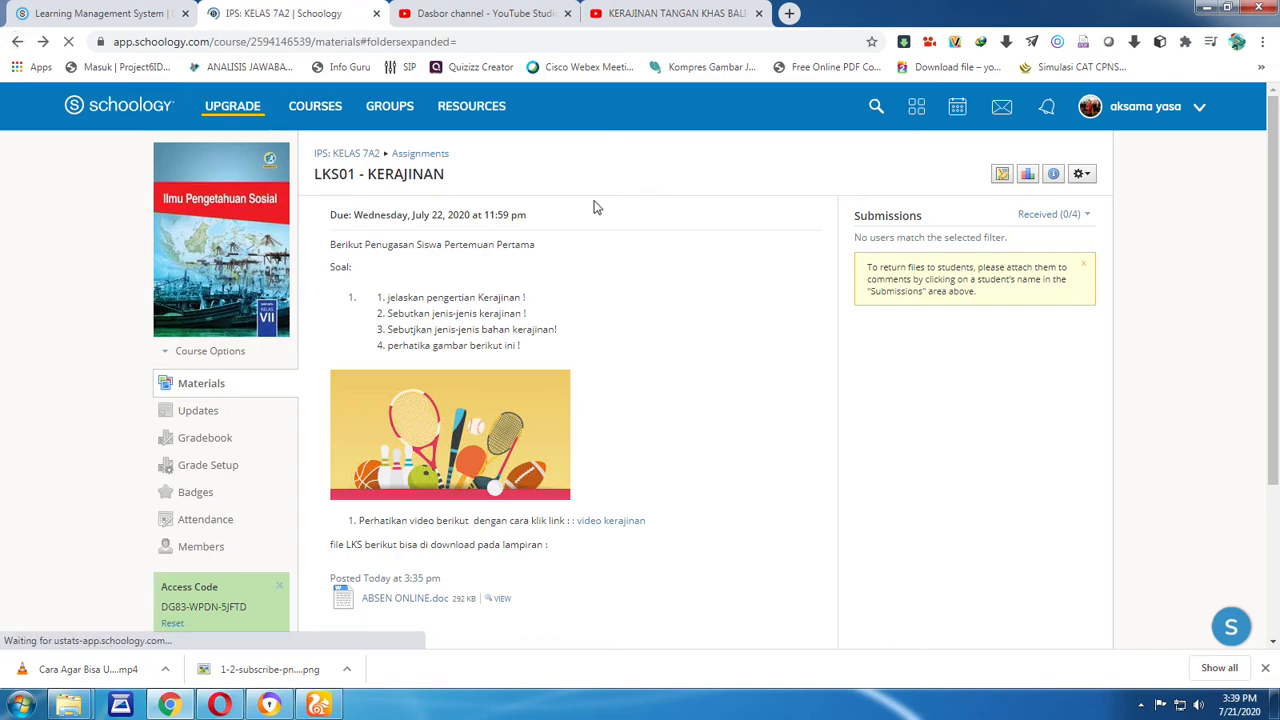
{"action": "left_click", "coordinate": [452, 316]}
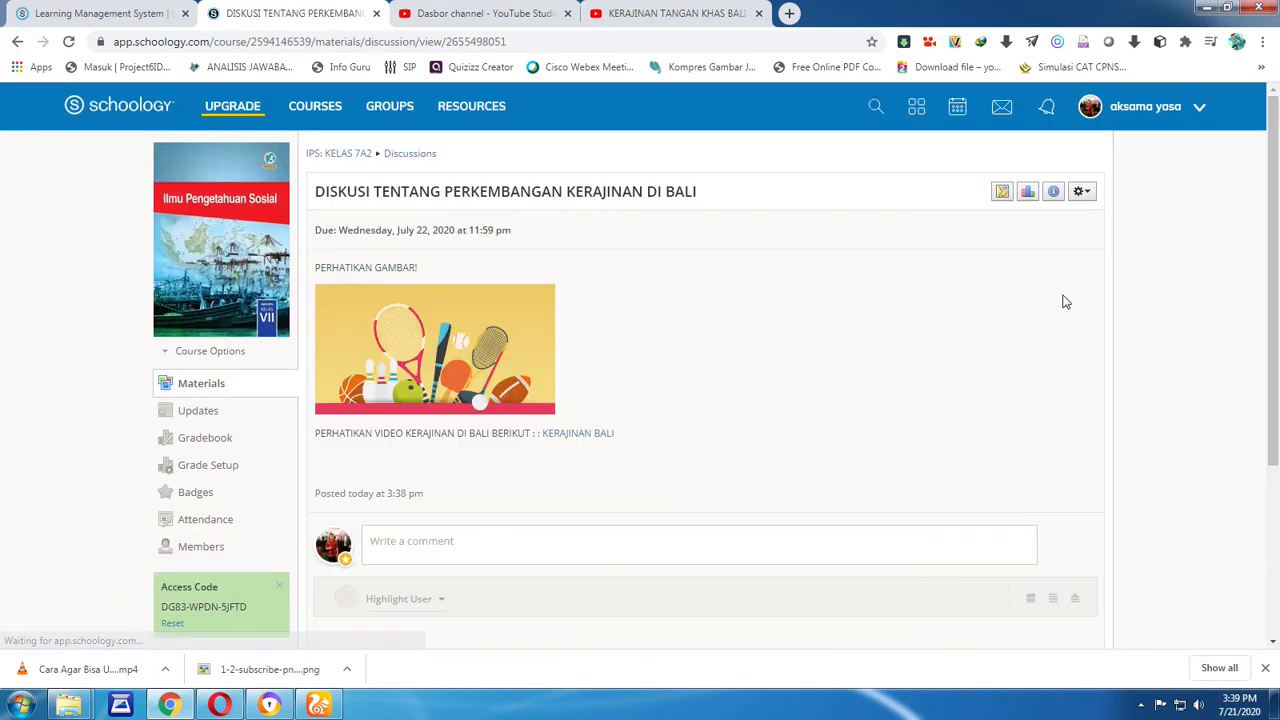
{"action": "scroll", "coordinate": [990, 180], "scroll_direction": "down", "scroll_amount": 1}
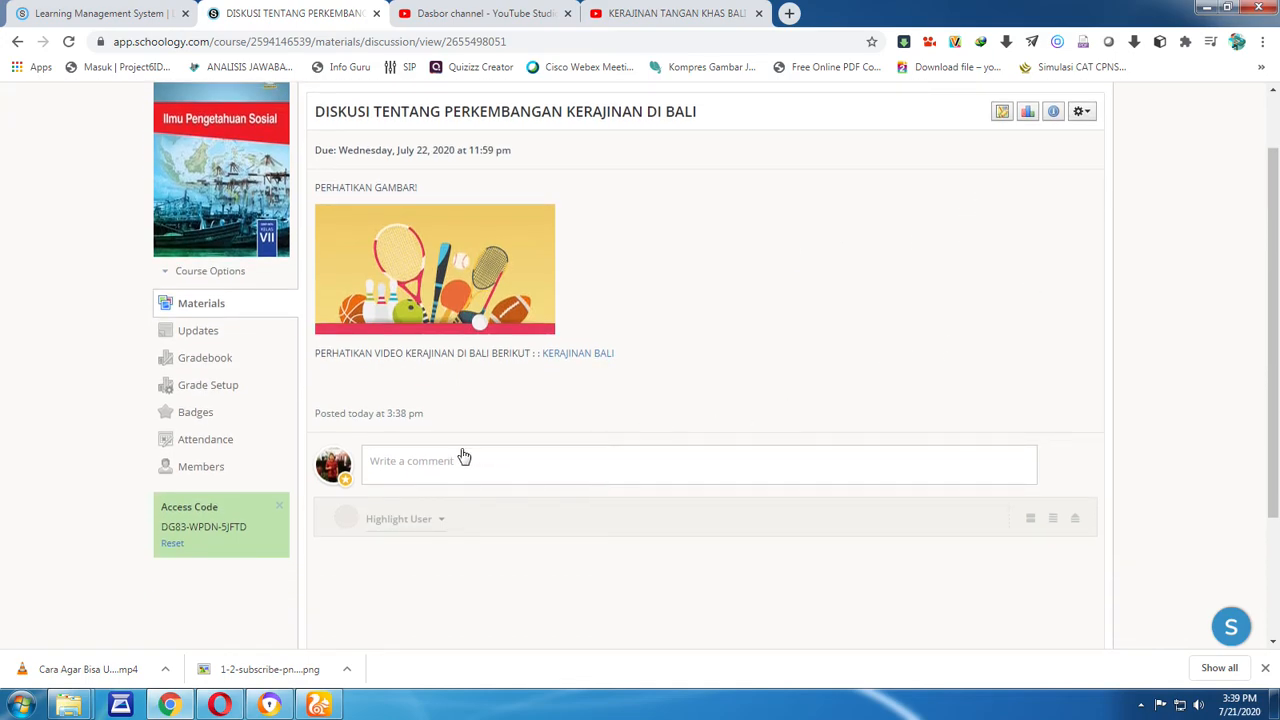
{"action": "scroll", "coordinate": [534, 443], "scroll_direction": "up", "scroll_amount": 1}
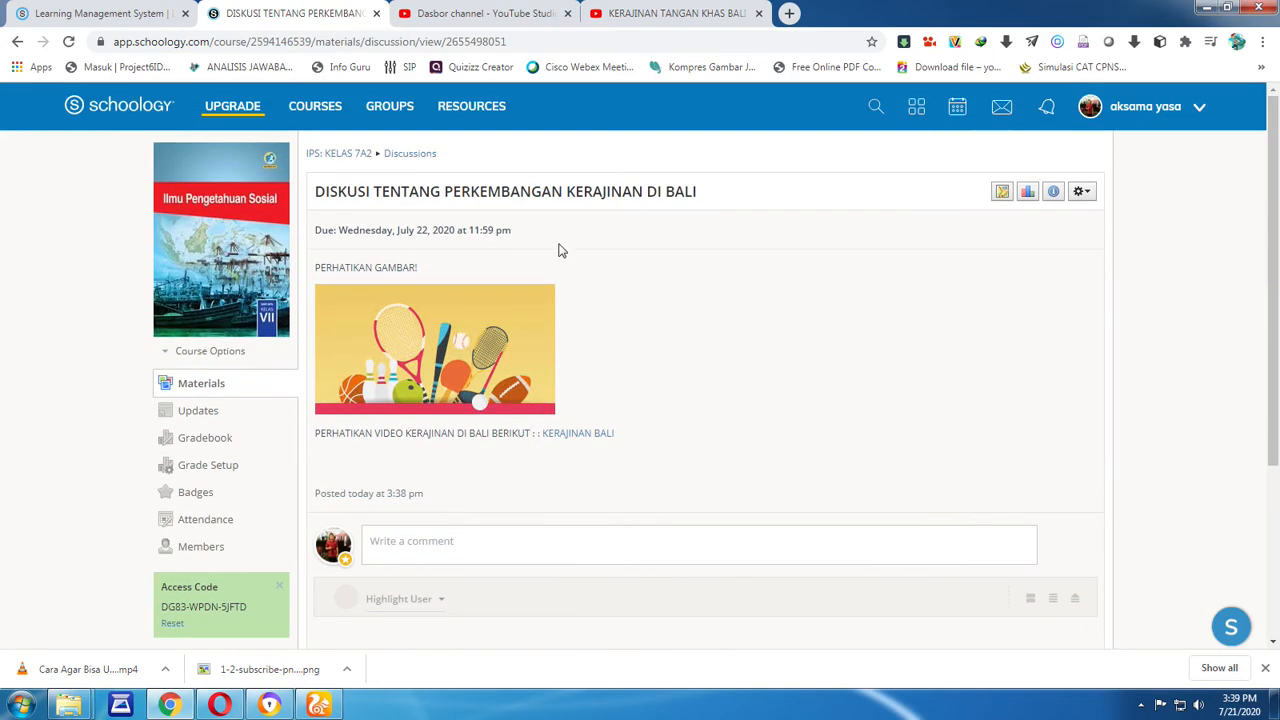
{"action": "left_click", "coordinate": [17, 41]}
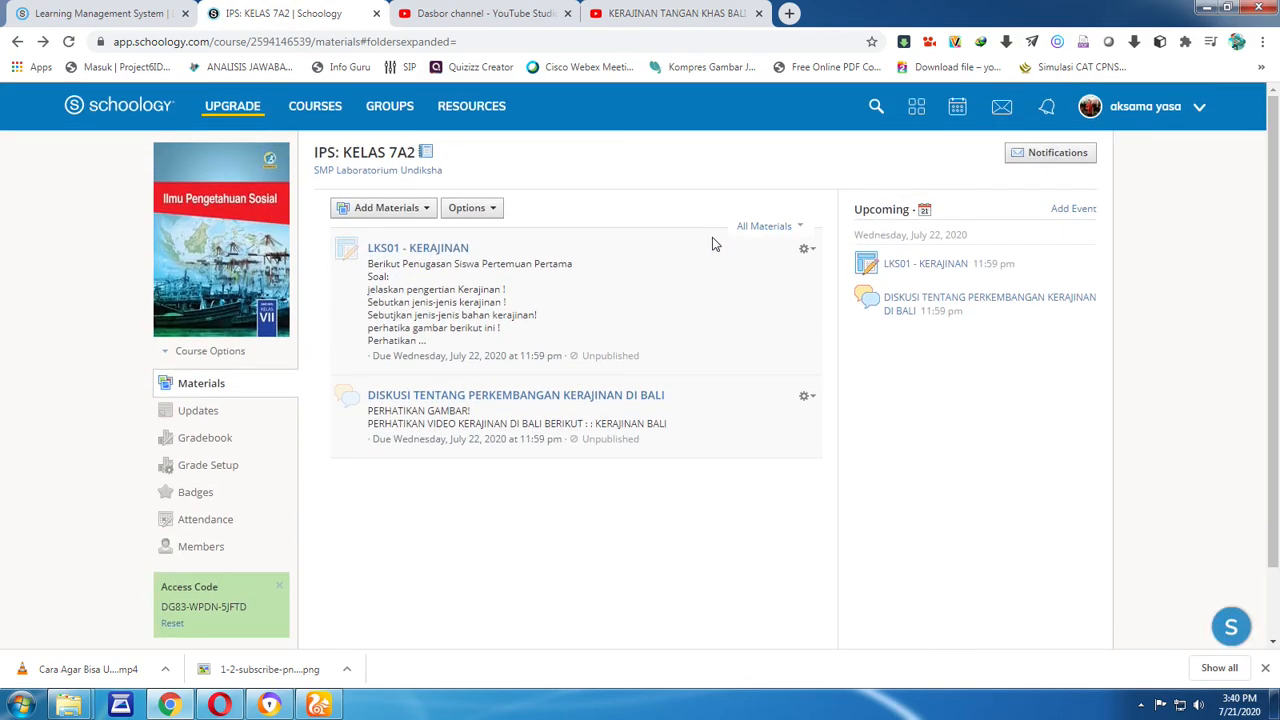
Publish the assignment LKS01 - KERAJINAN and the discussion DISKUSI TENTANG PERKEMBANGAN KERAJINAN DI BALI
{"action": "left_click", "coordinate": [808, 250]}
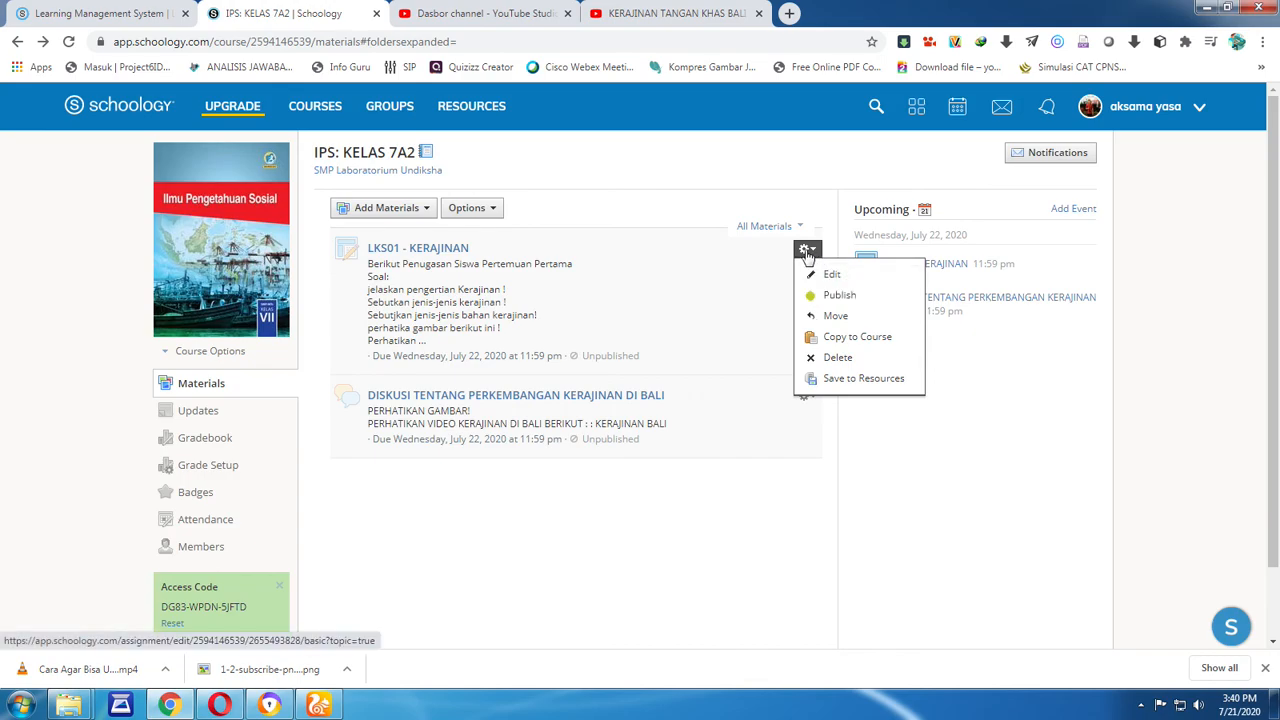
{"action": "left_click", "coordinate": [833, 300]}
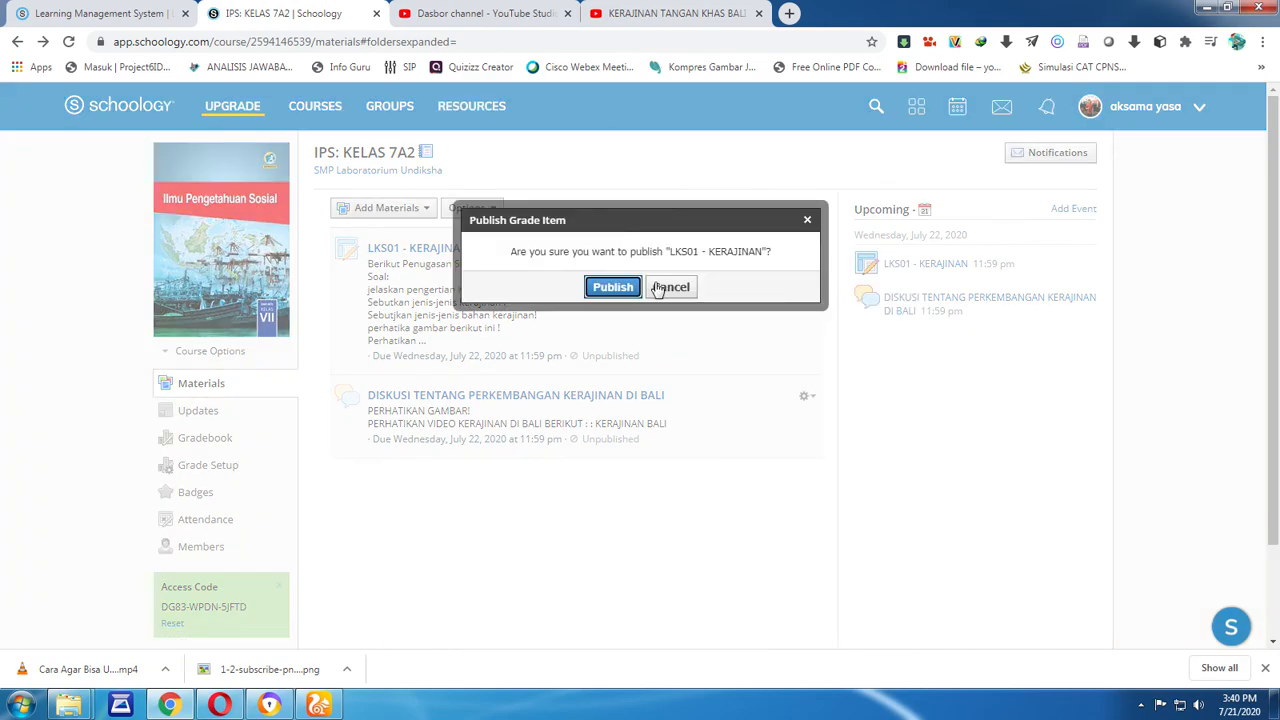
{"action": "left_click", "coordinate": [610, 291]}
{"action": "scroll", "coordinate": [718, 312], "scroll_direction": "down", "scroll_amount": 1}
{"action": "left_click", "coordinate": [807, 316]}
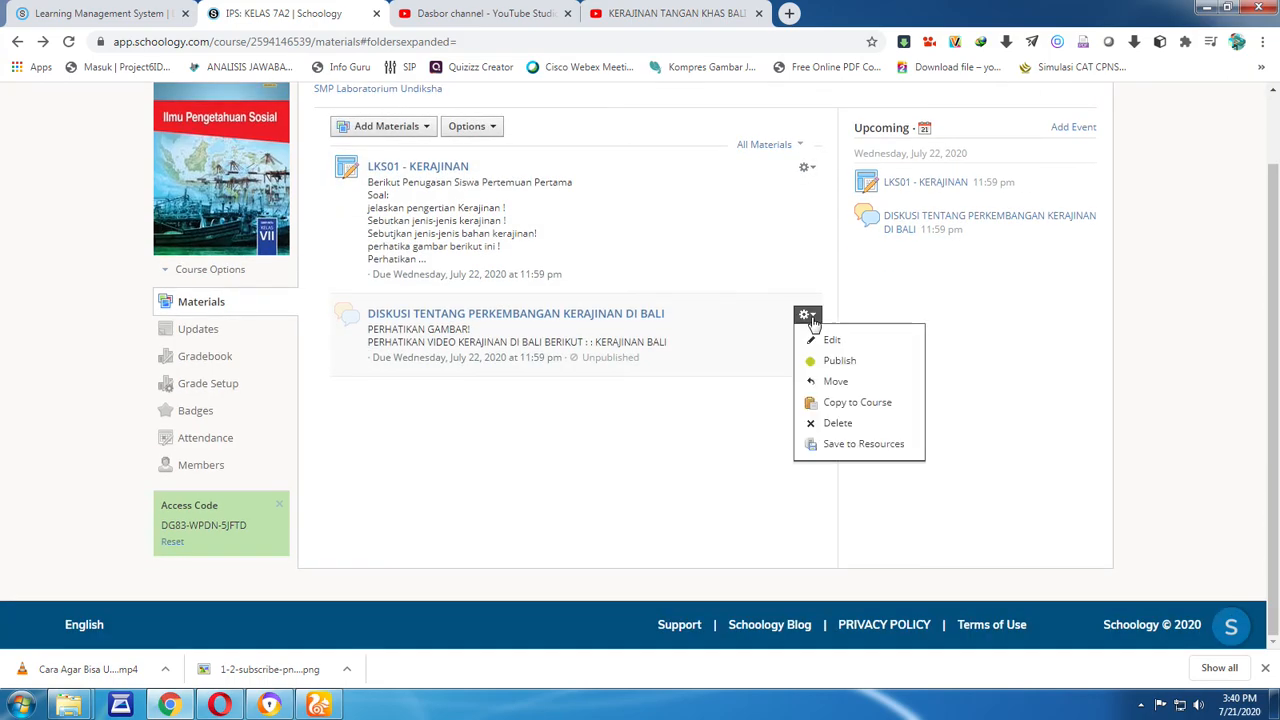
{"action": "left_click", "coordinate": [834, 359]}
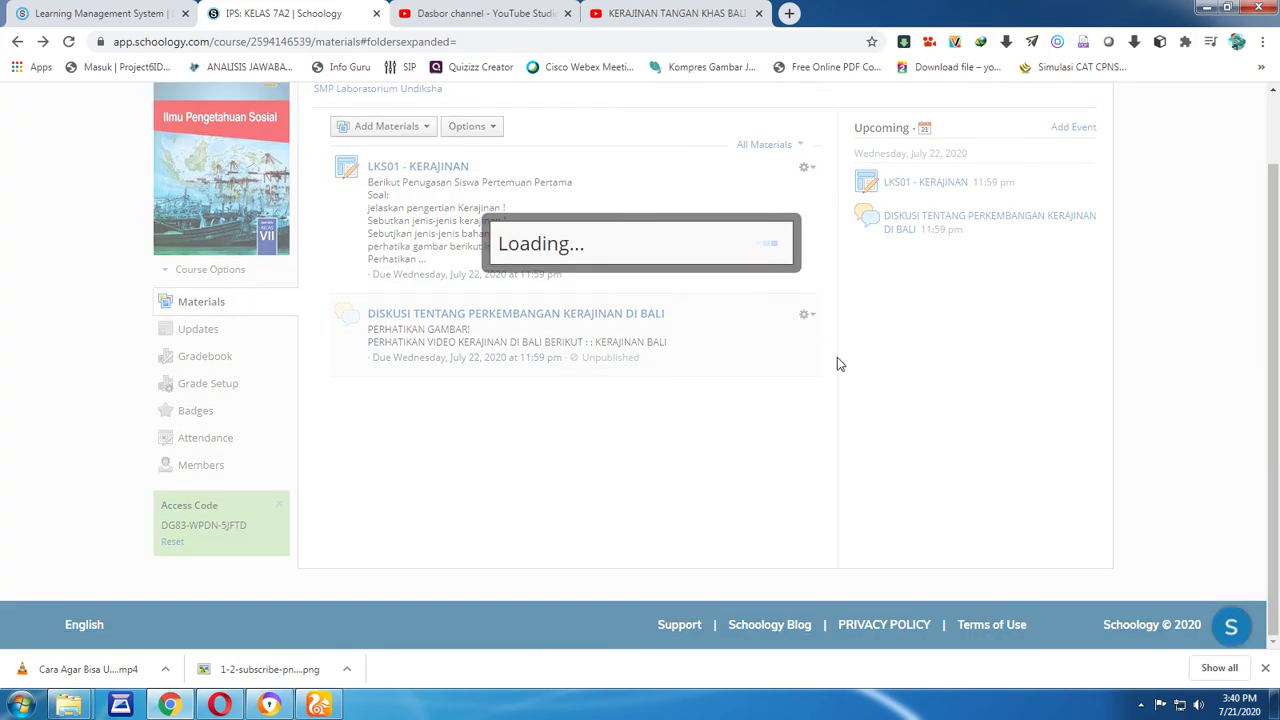
{"action": "left_click", "coordinate": [612, 300]}
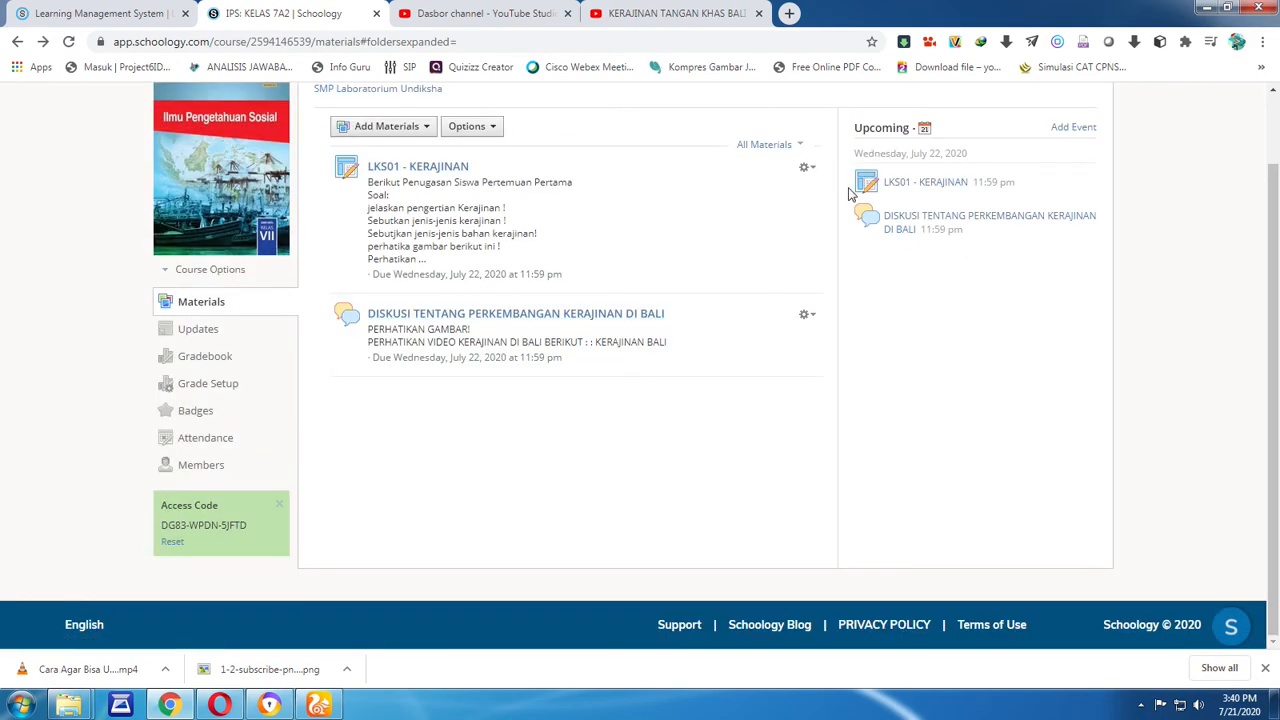
{"action": "scroll", "coordinate": [929, 261], "scroll_direction": "up", "scroll_amount": 1}
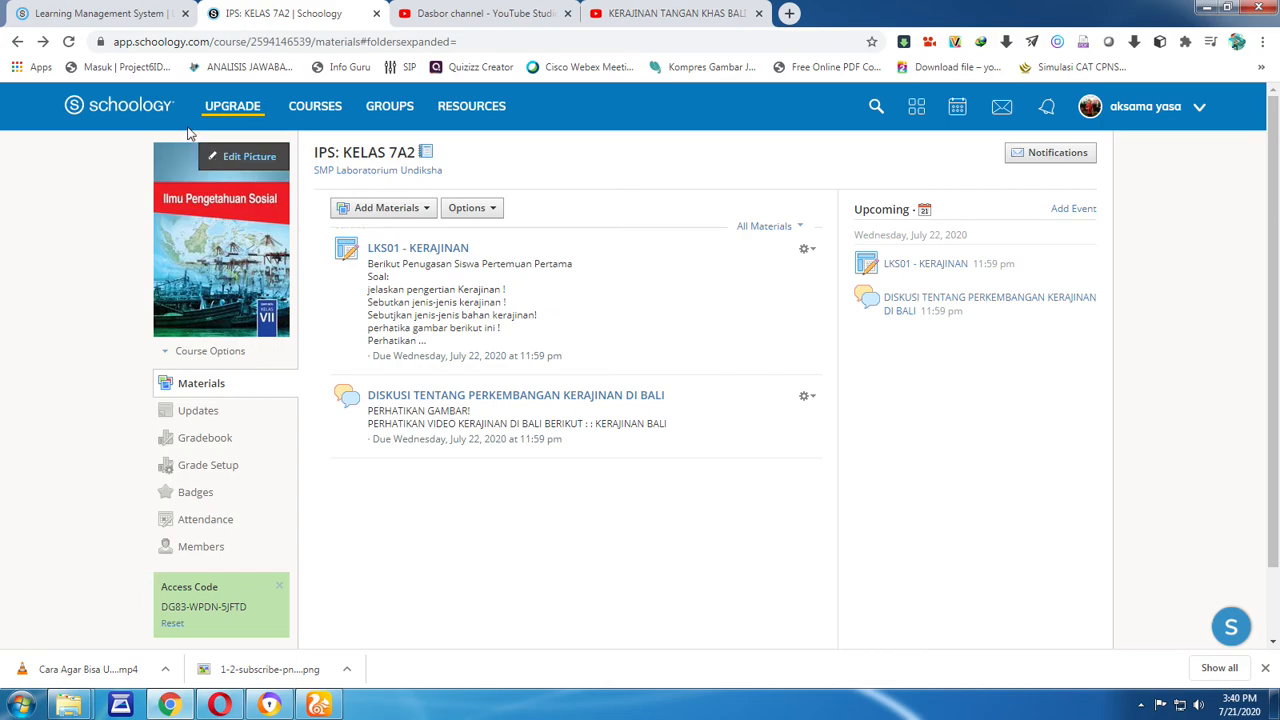
Return to the home course dashboard, view the list of courses, and reopen the IPS KELAS 7A2 course materials
{"action": "left_click", "coordinate": [148, 115]}
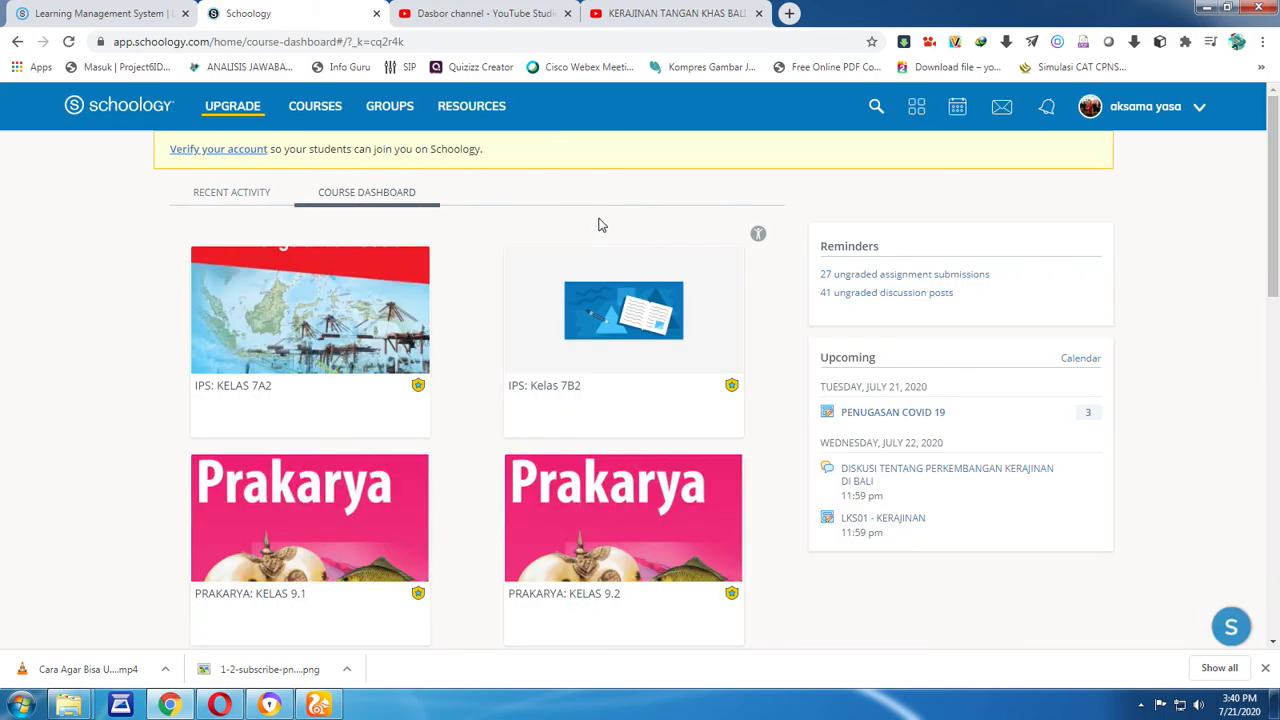
{"action": "left_click", "coordinate": [303, 106]}
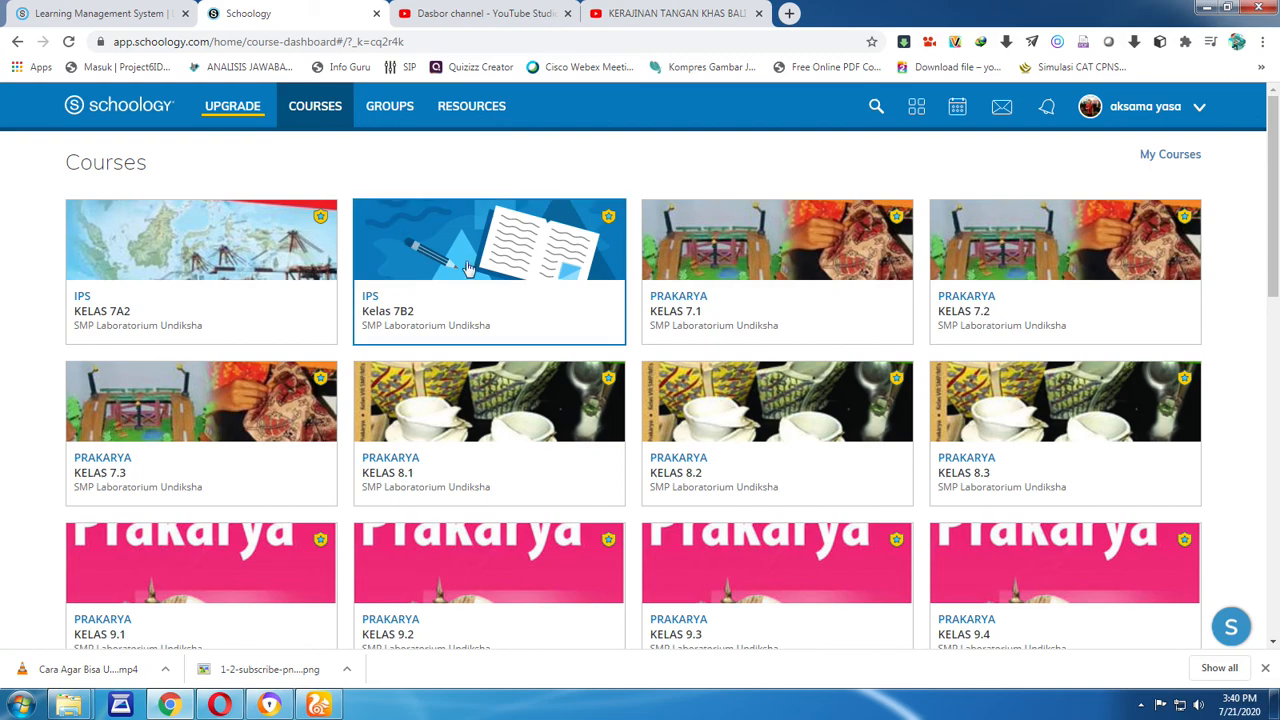
{"action": "left_click", "coordinate": [266, 278]}
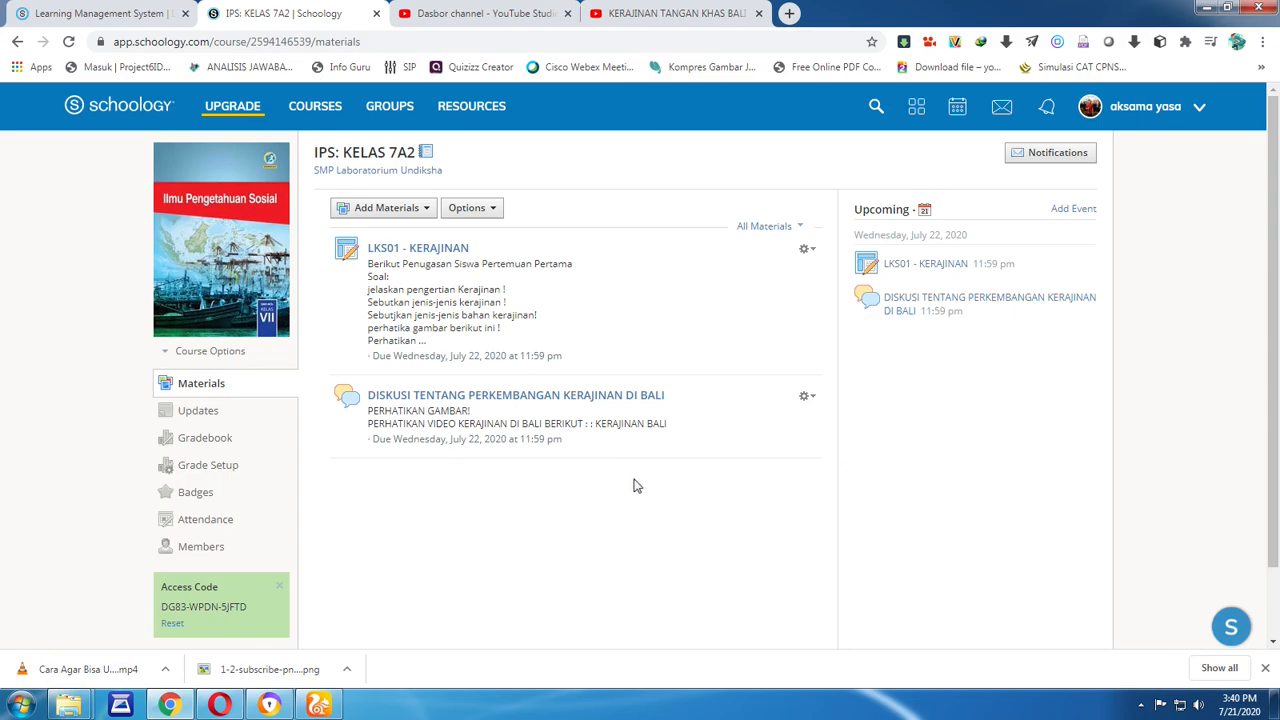
{"action": "left_click", "coordinate": [1141, 706]}
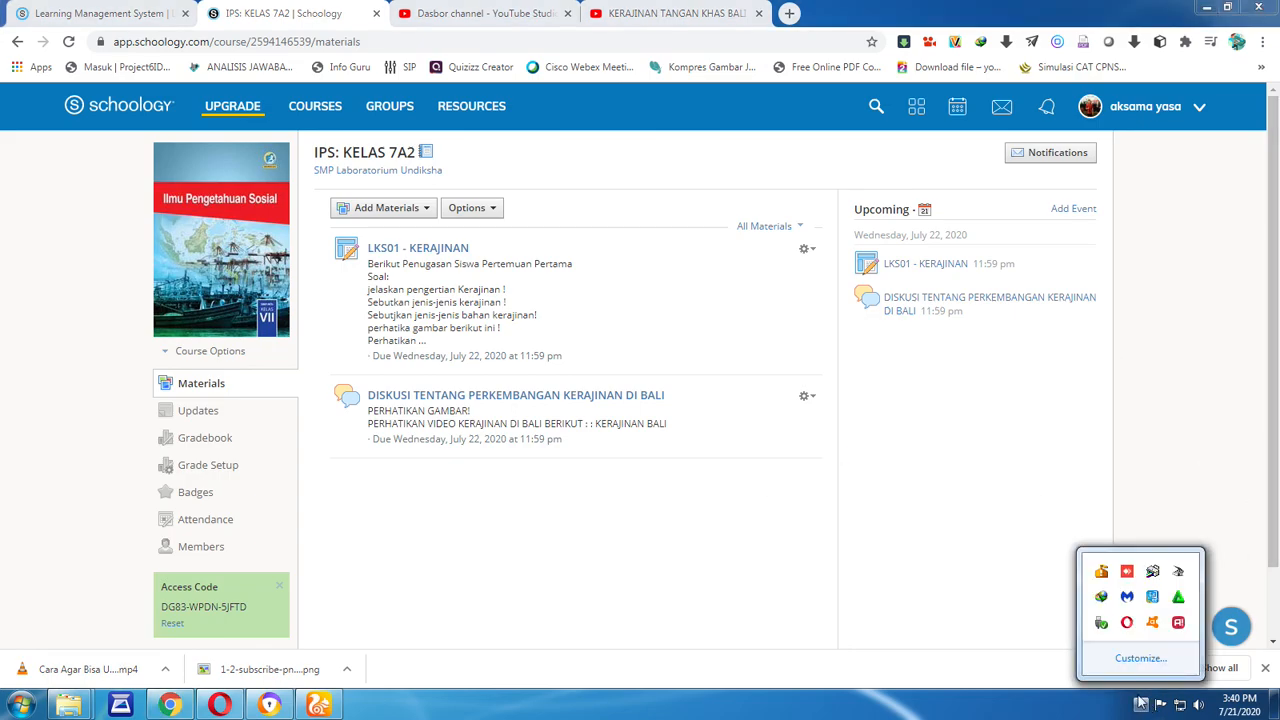